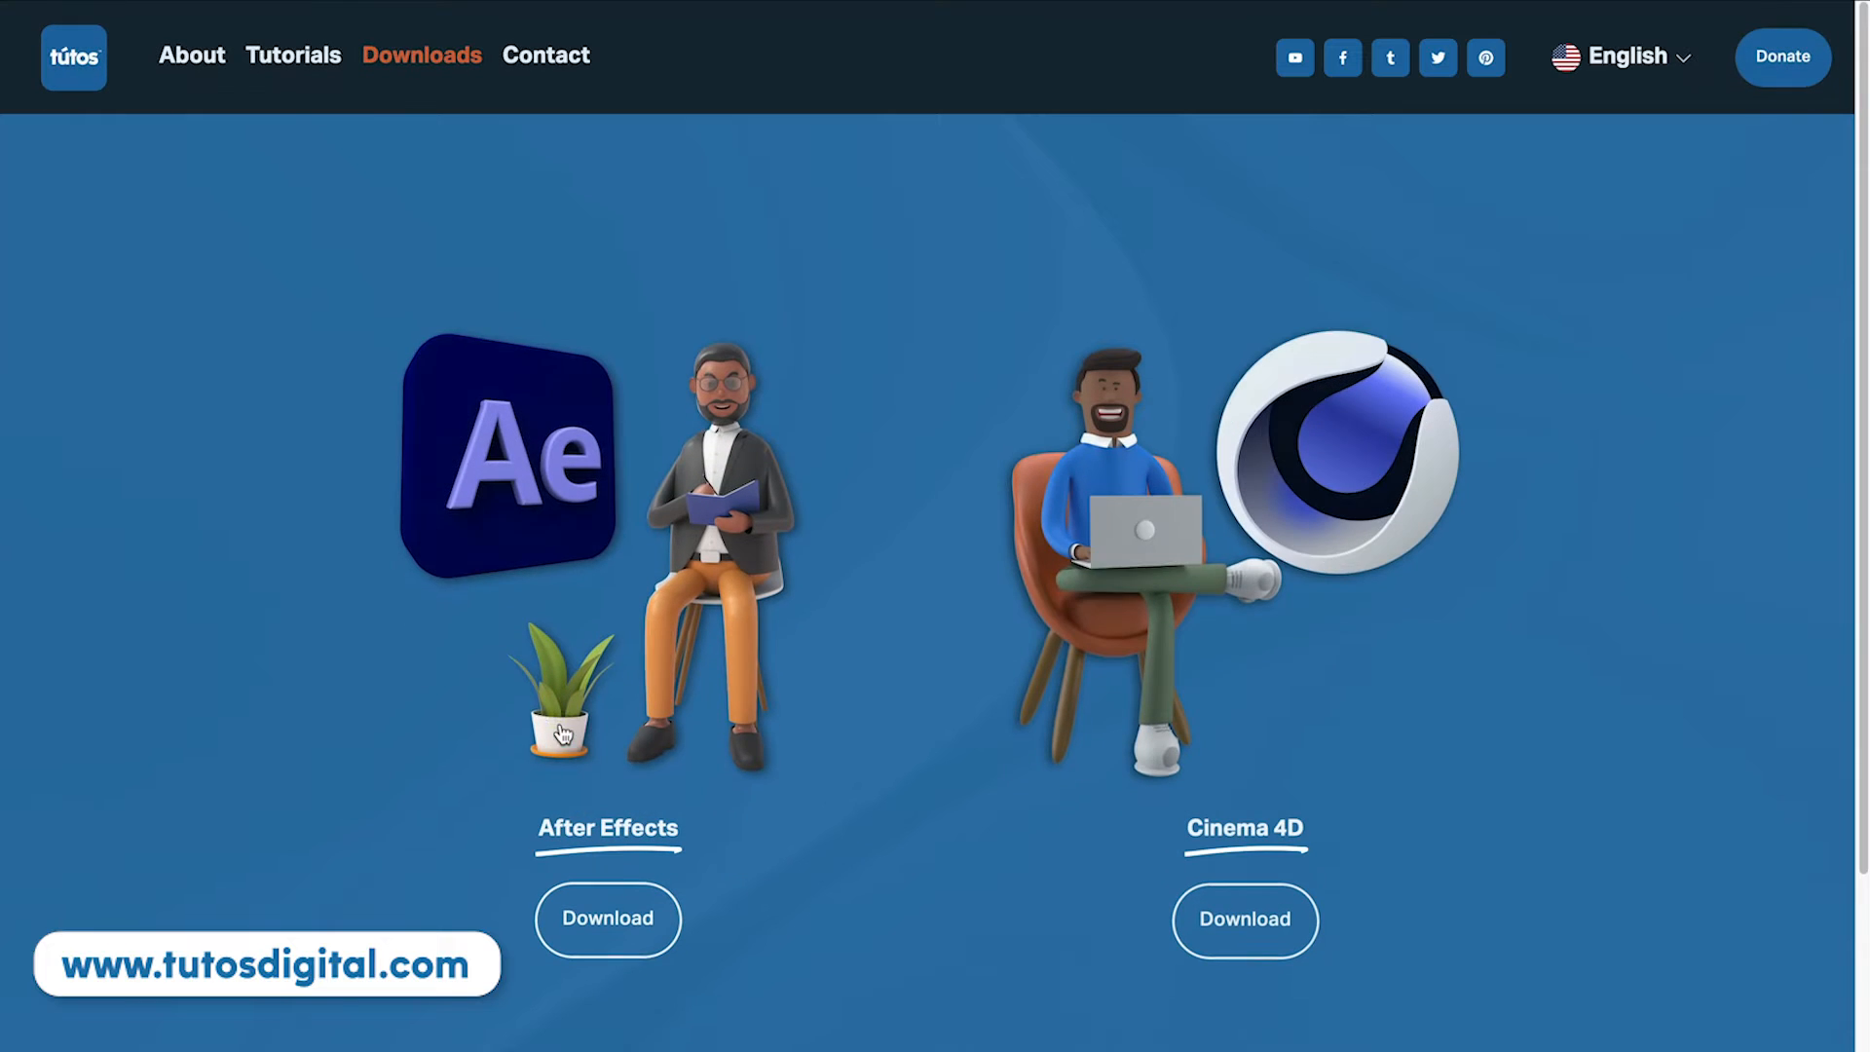
Step: Open the Cinema 4D downloads page and look through the free project files
left_click(1296, 935)
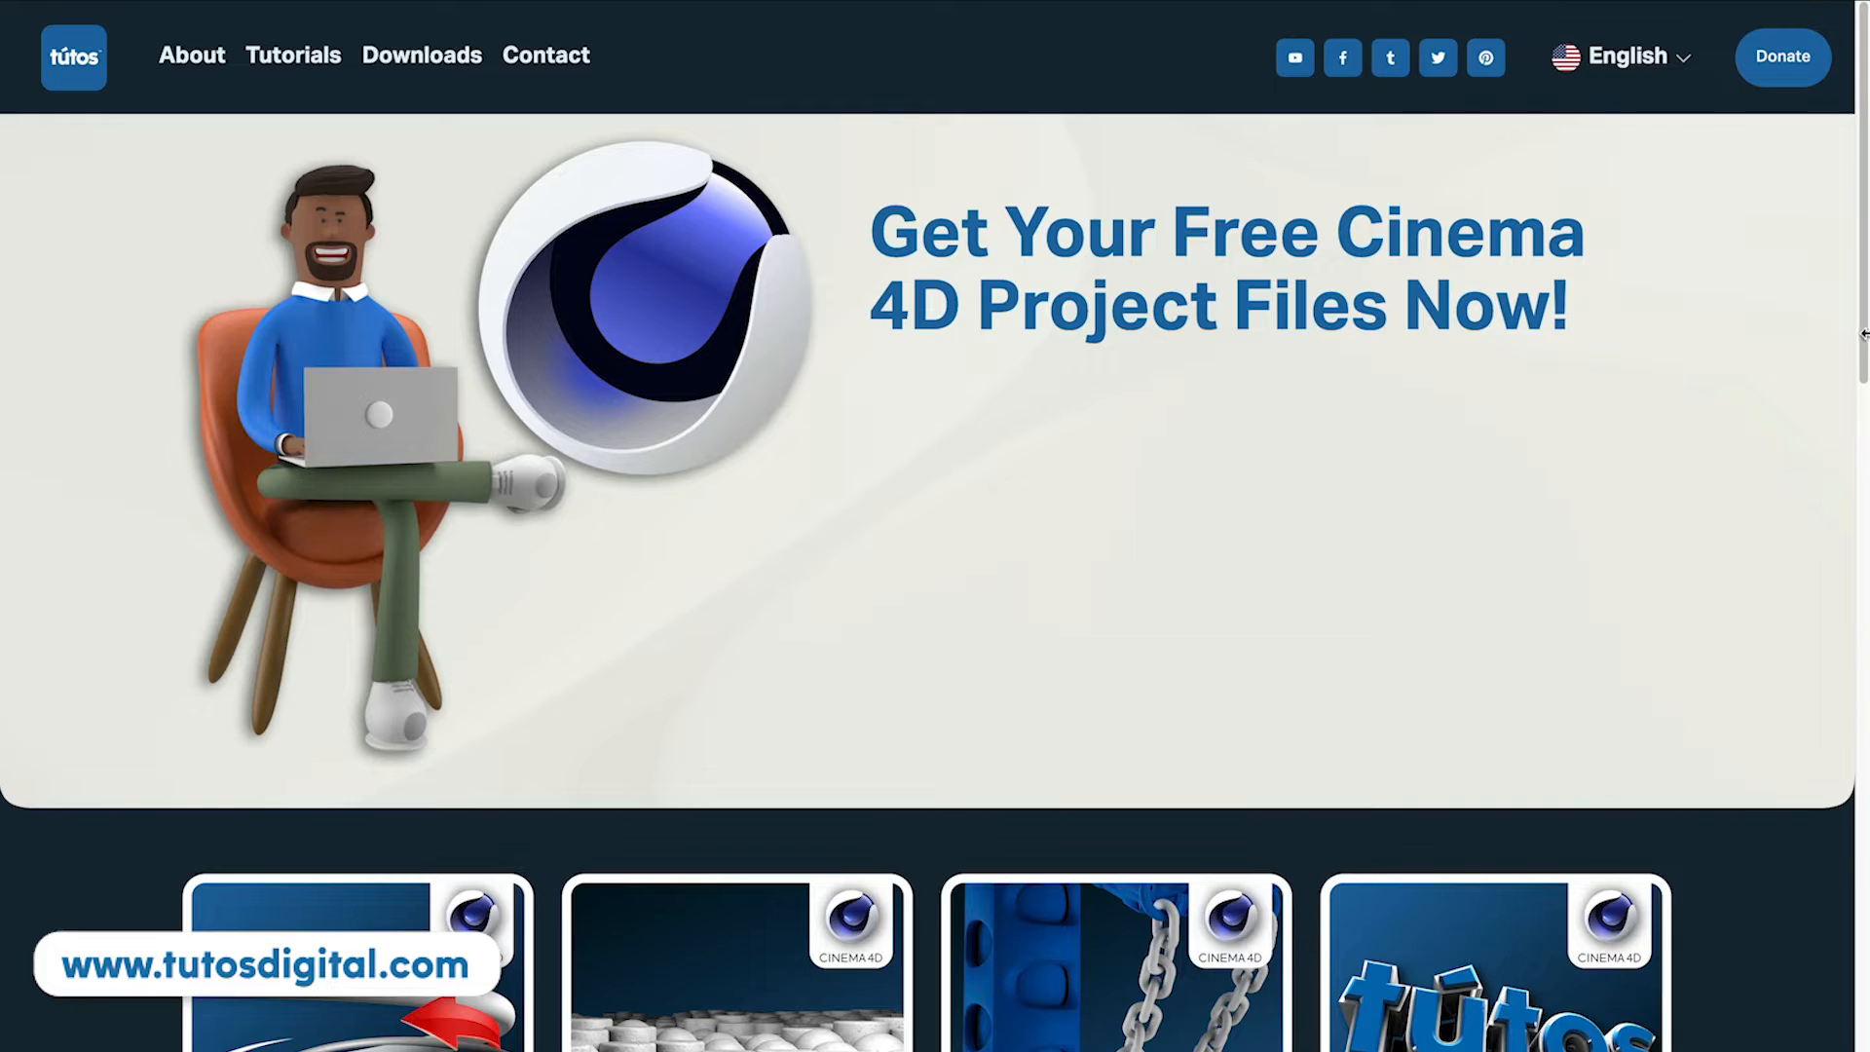
scroll(1863, 334, "down", 6)
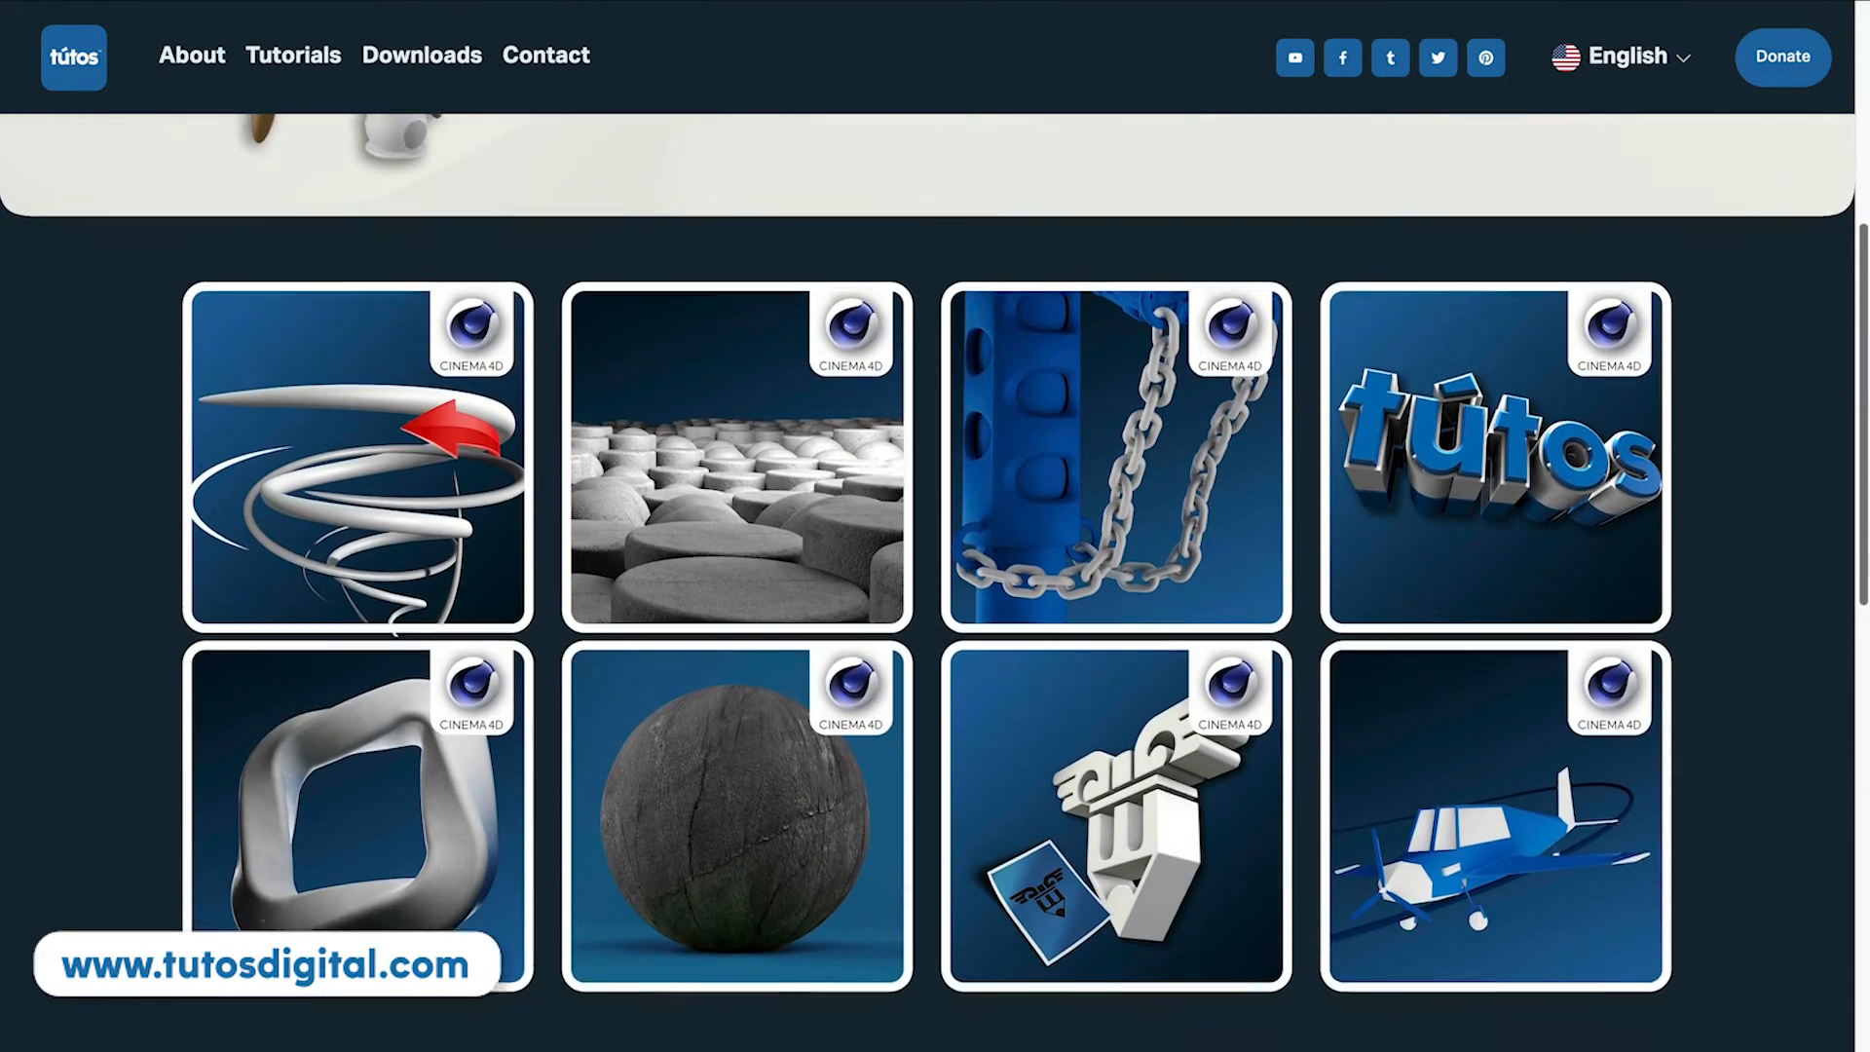
scroll(1864, 334, "down", 2)
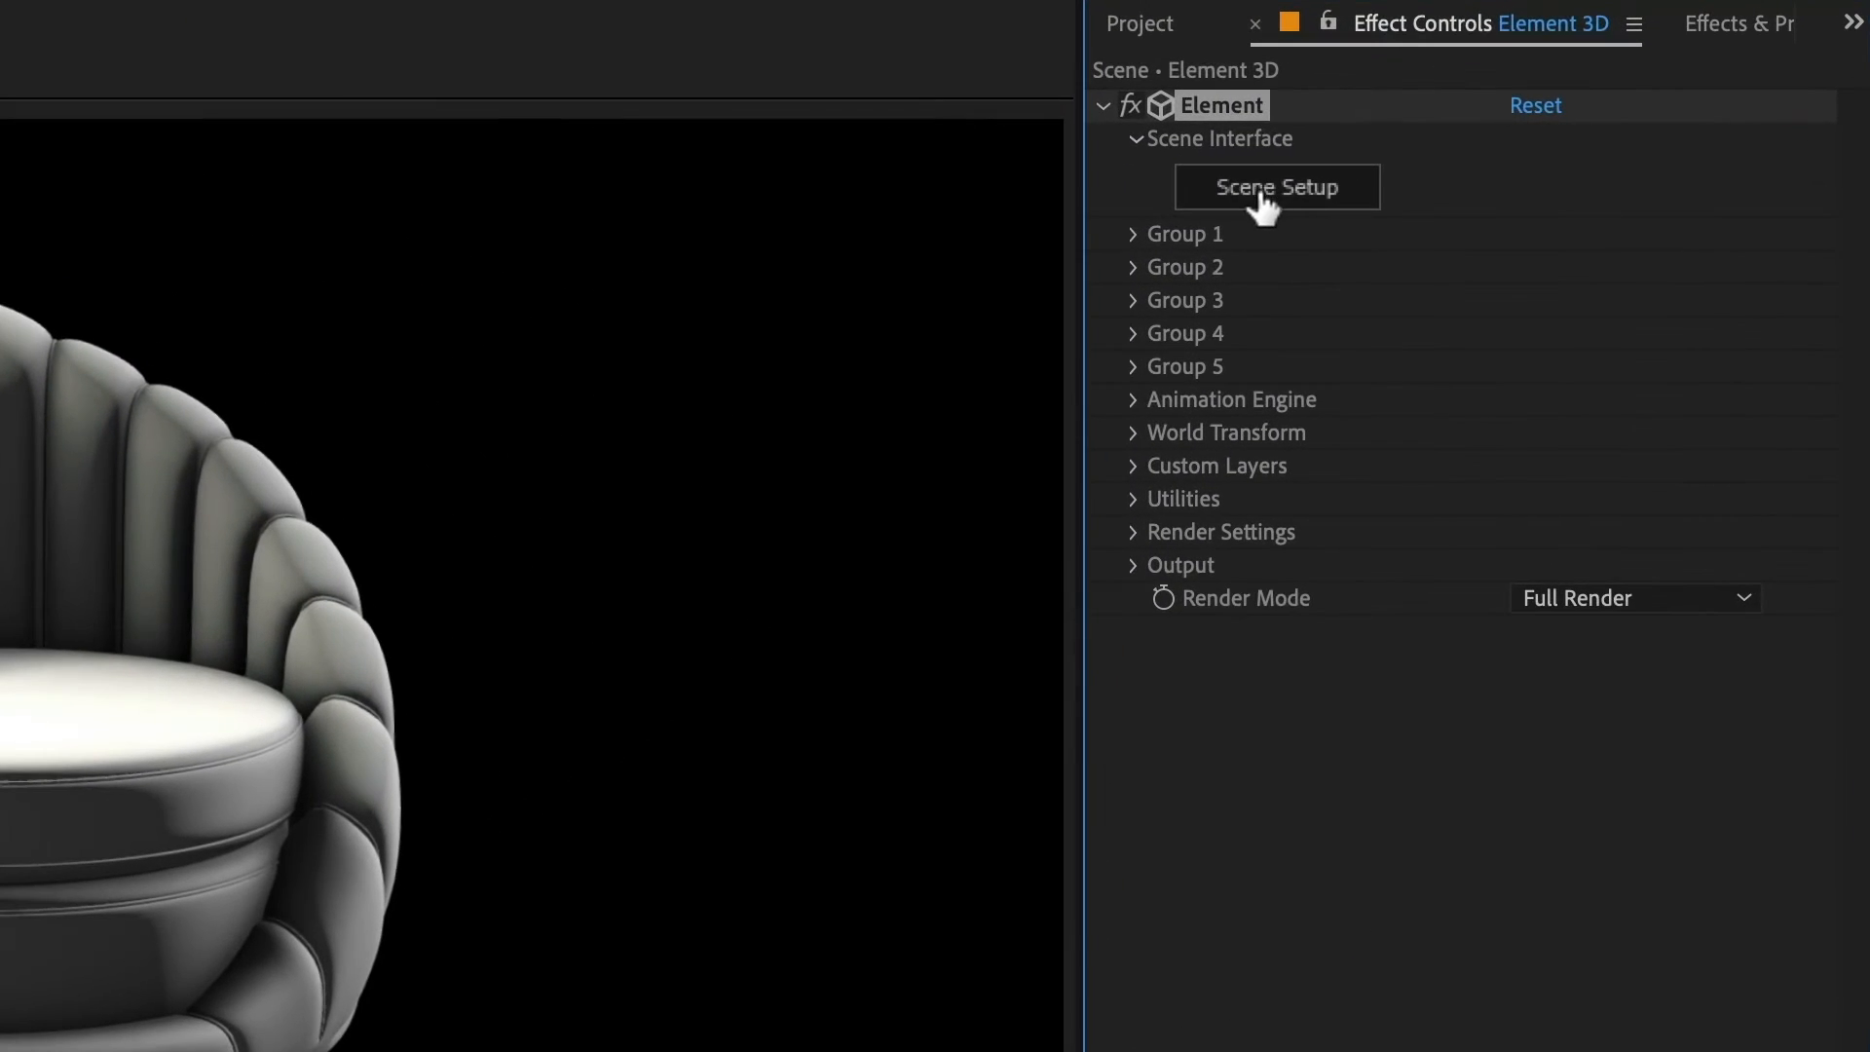
Step: Open the Element scene setup, view the sofa from an angle and add a new material to the scene
left_click(1276, 187)
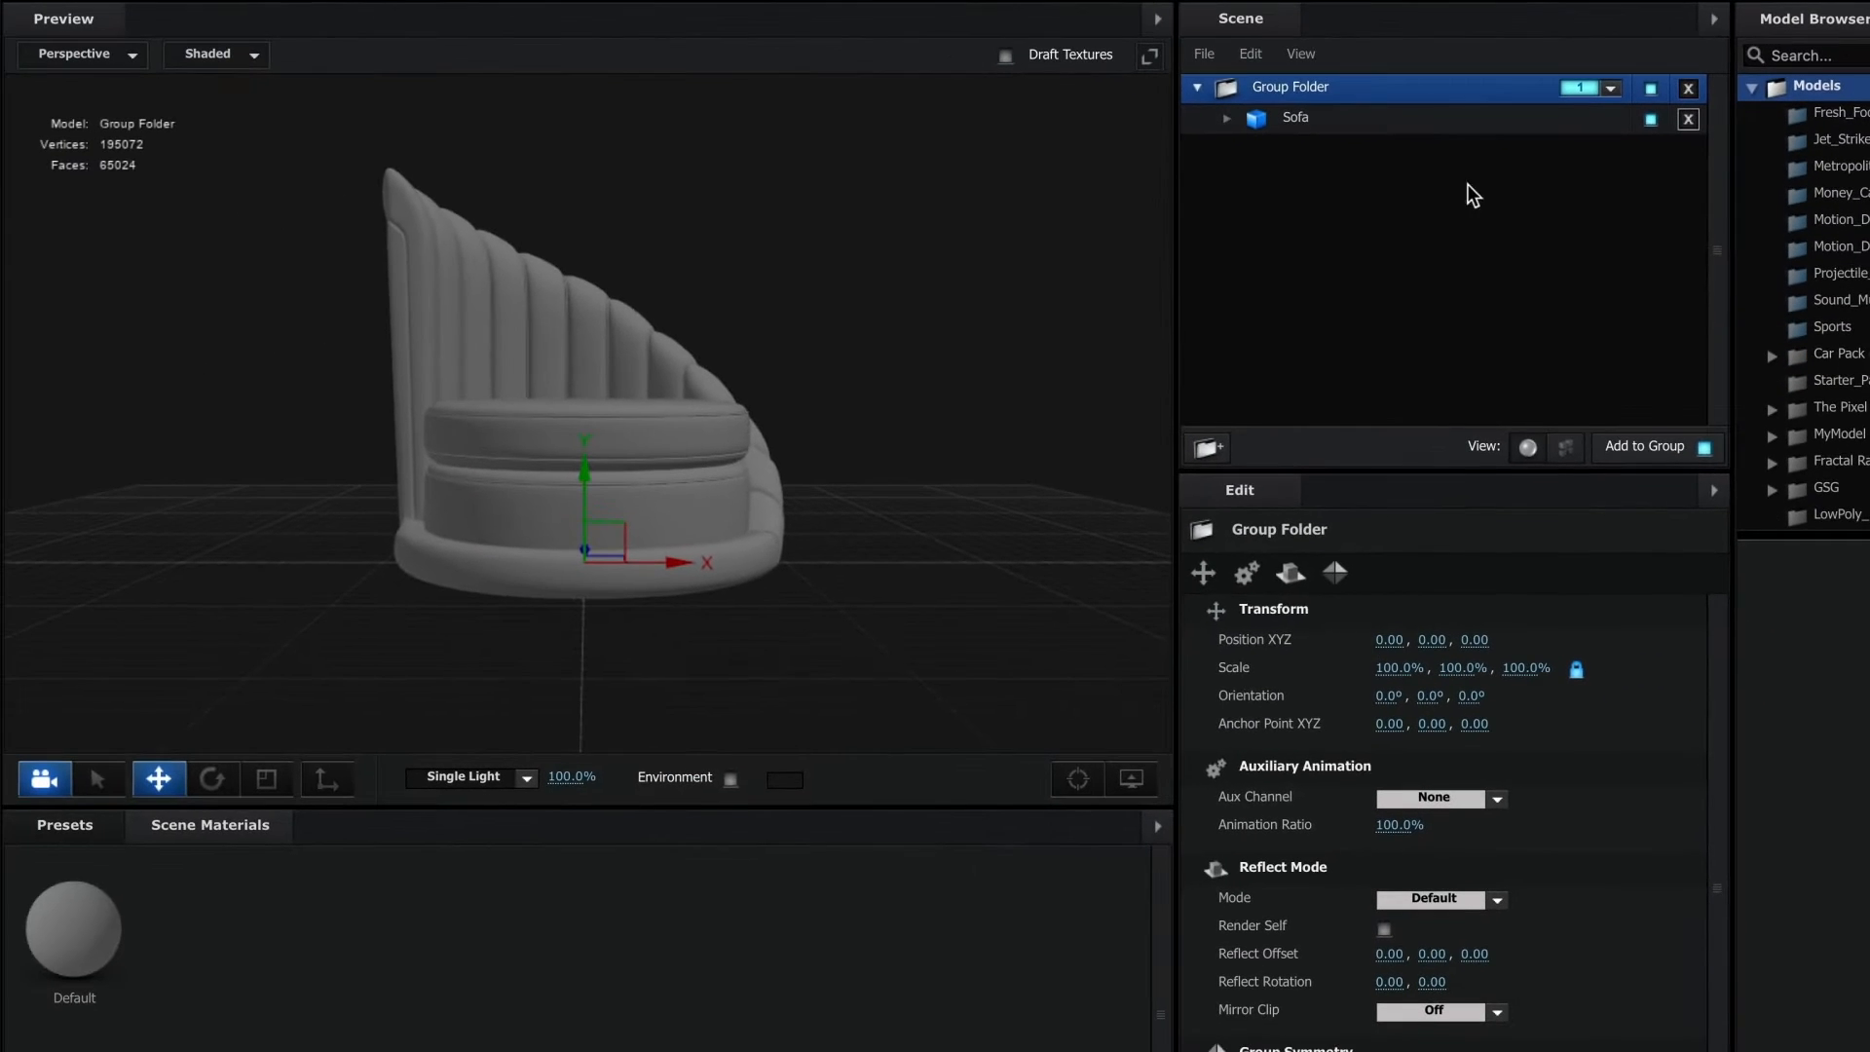
left_click_drag(861, 438, 715, 454)
left_click(717, 454)
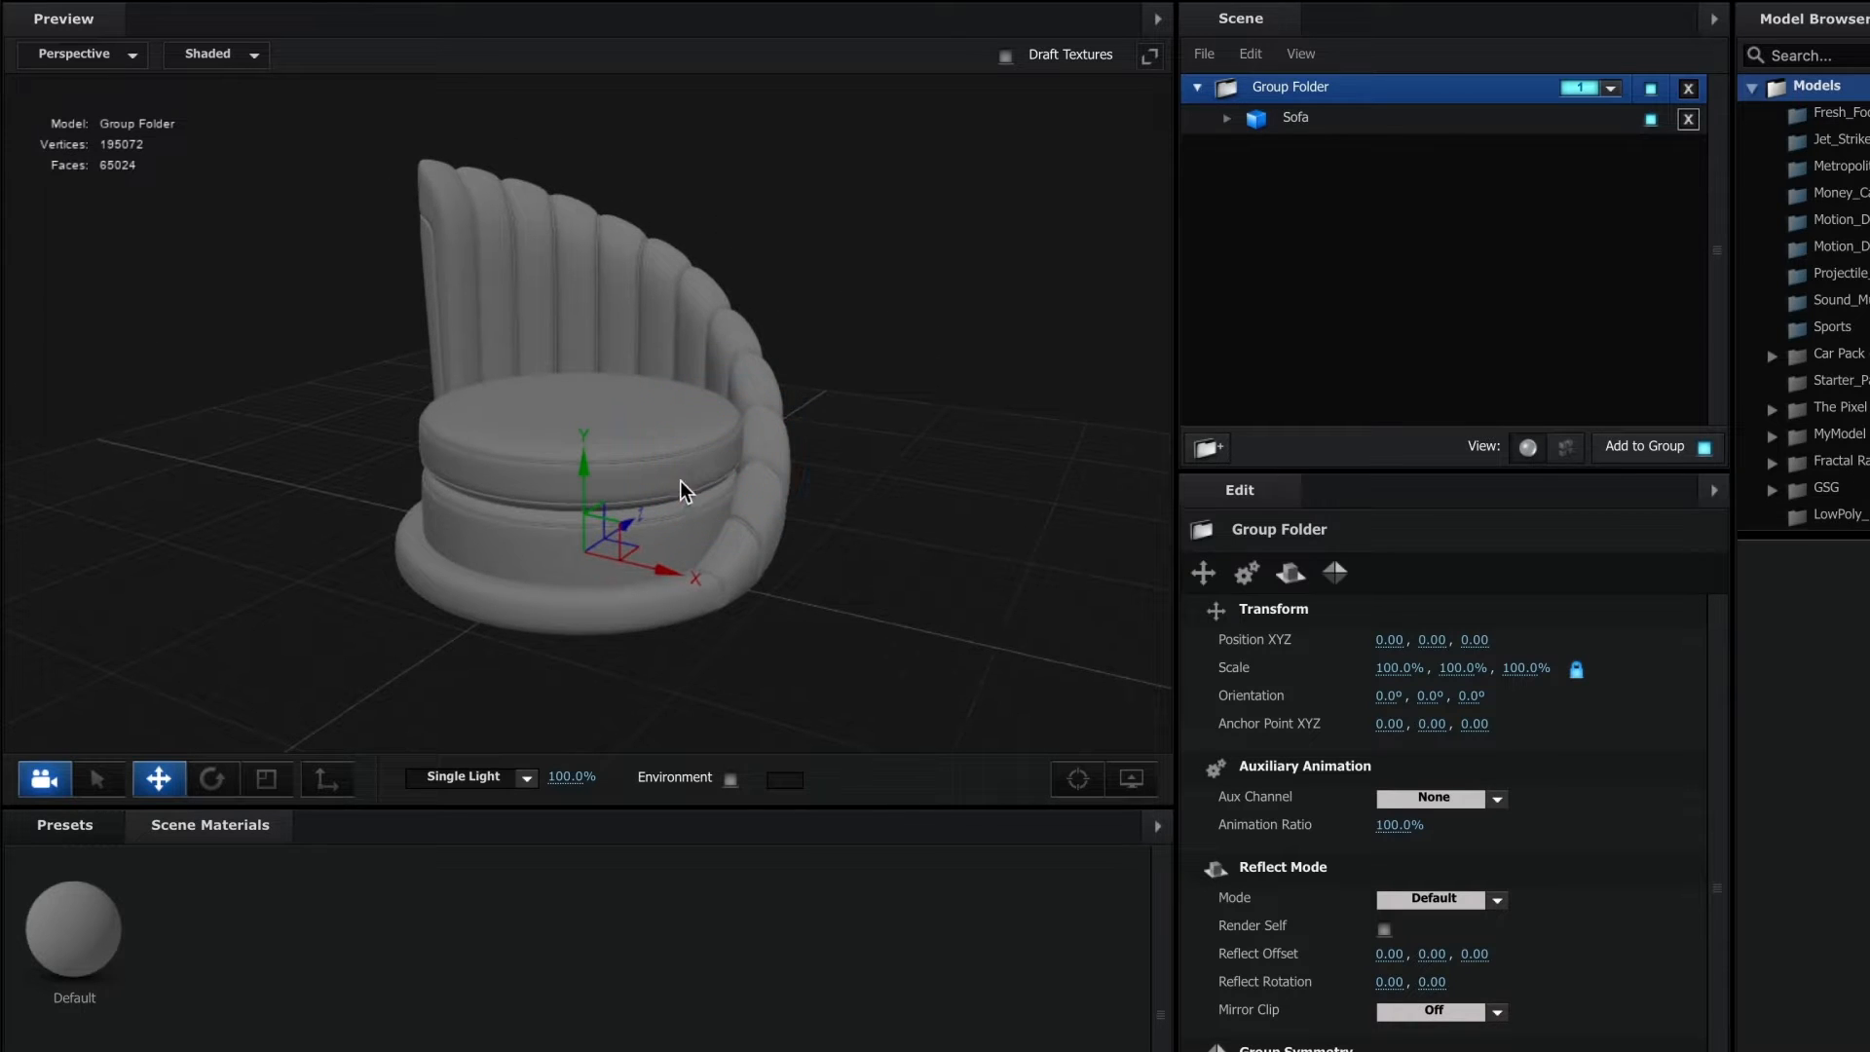
left_click(1154, 828)
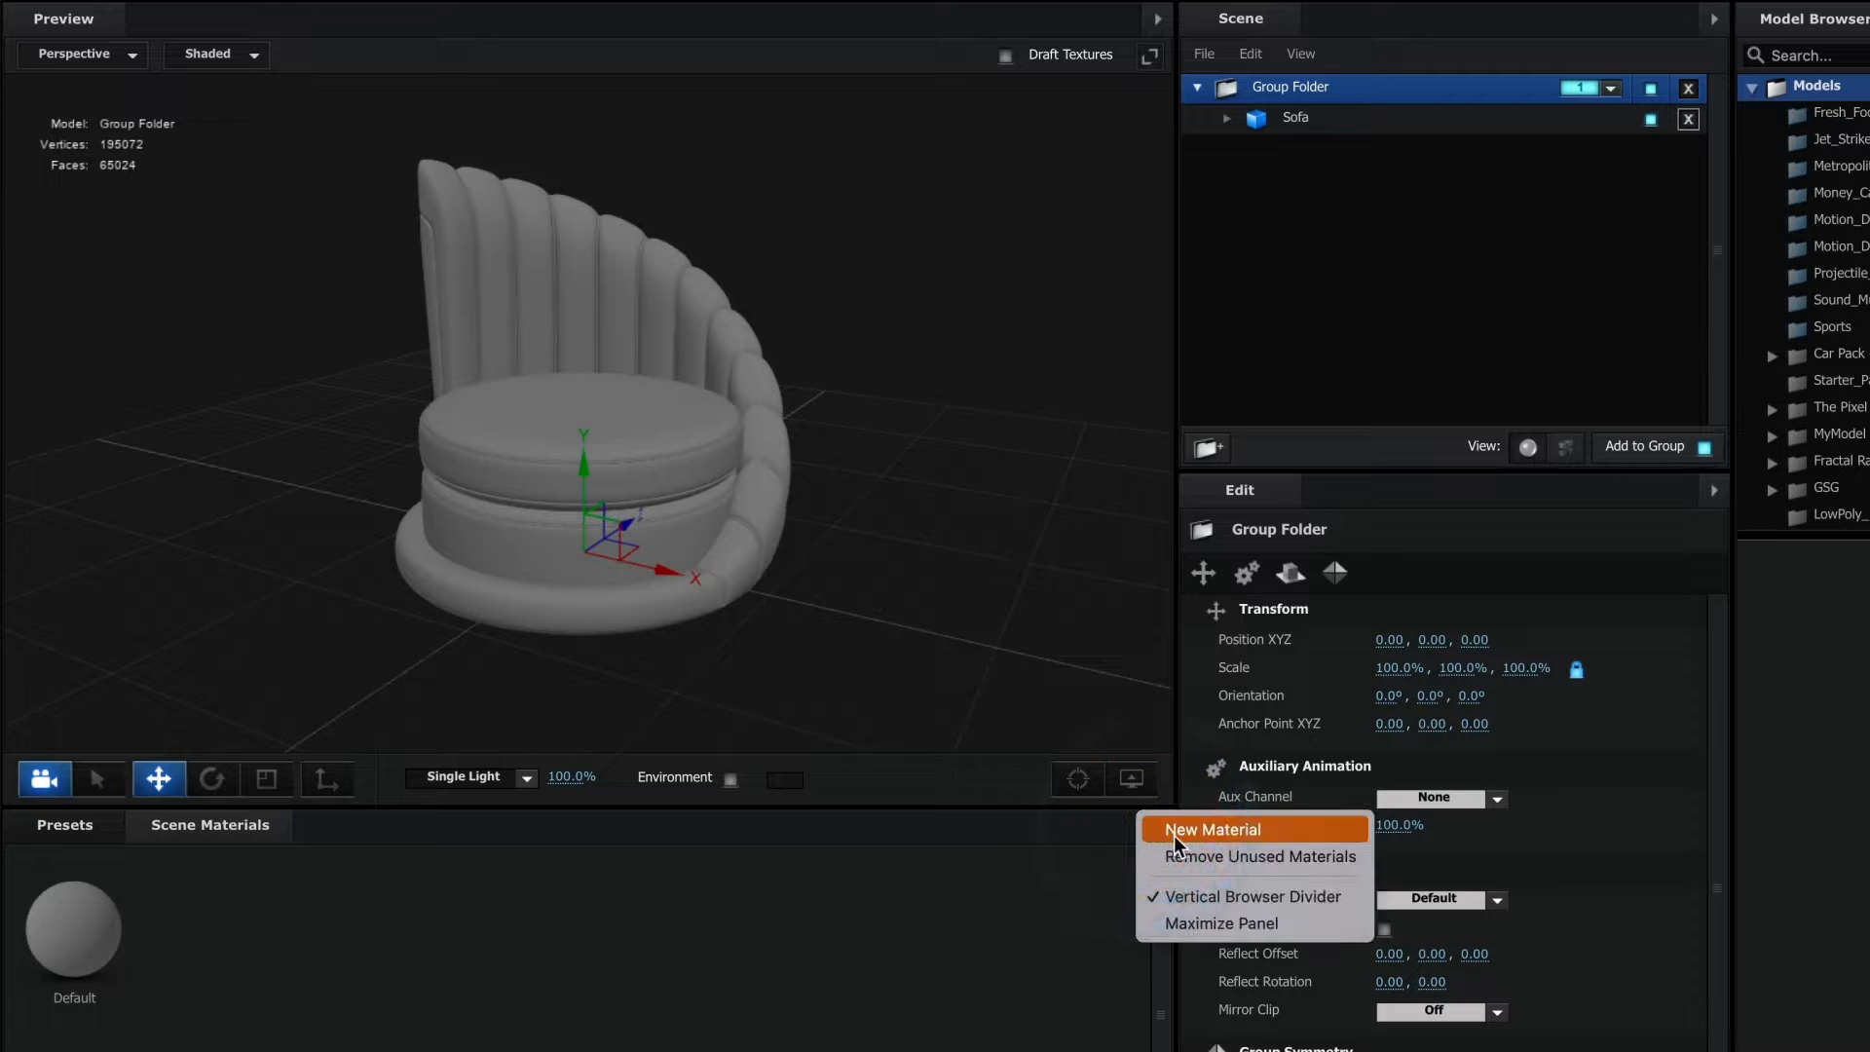
left_click(1237, 832)
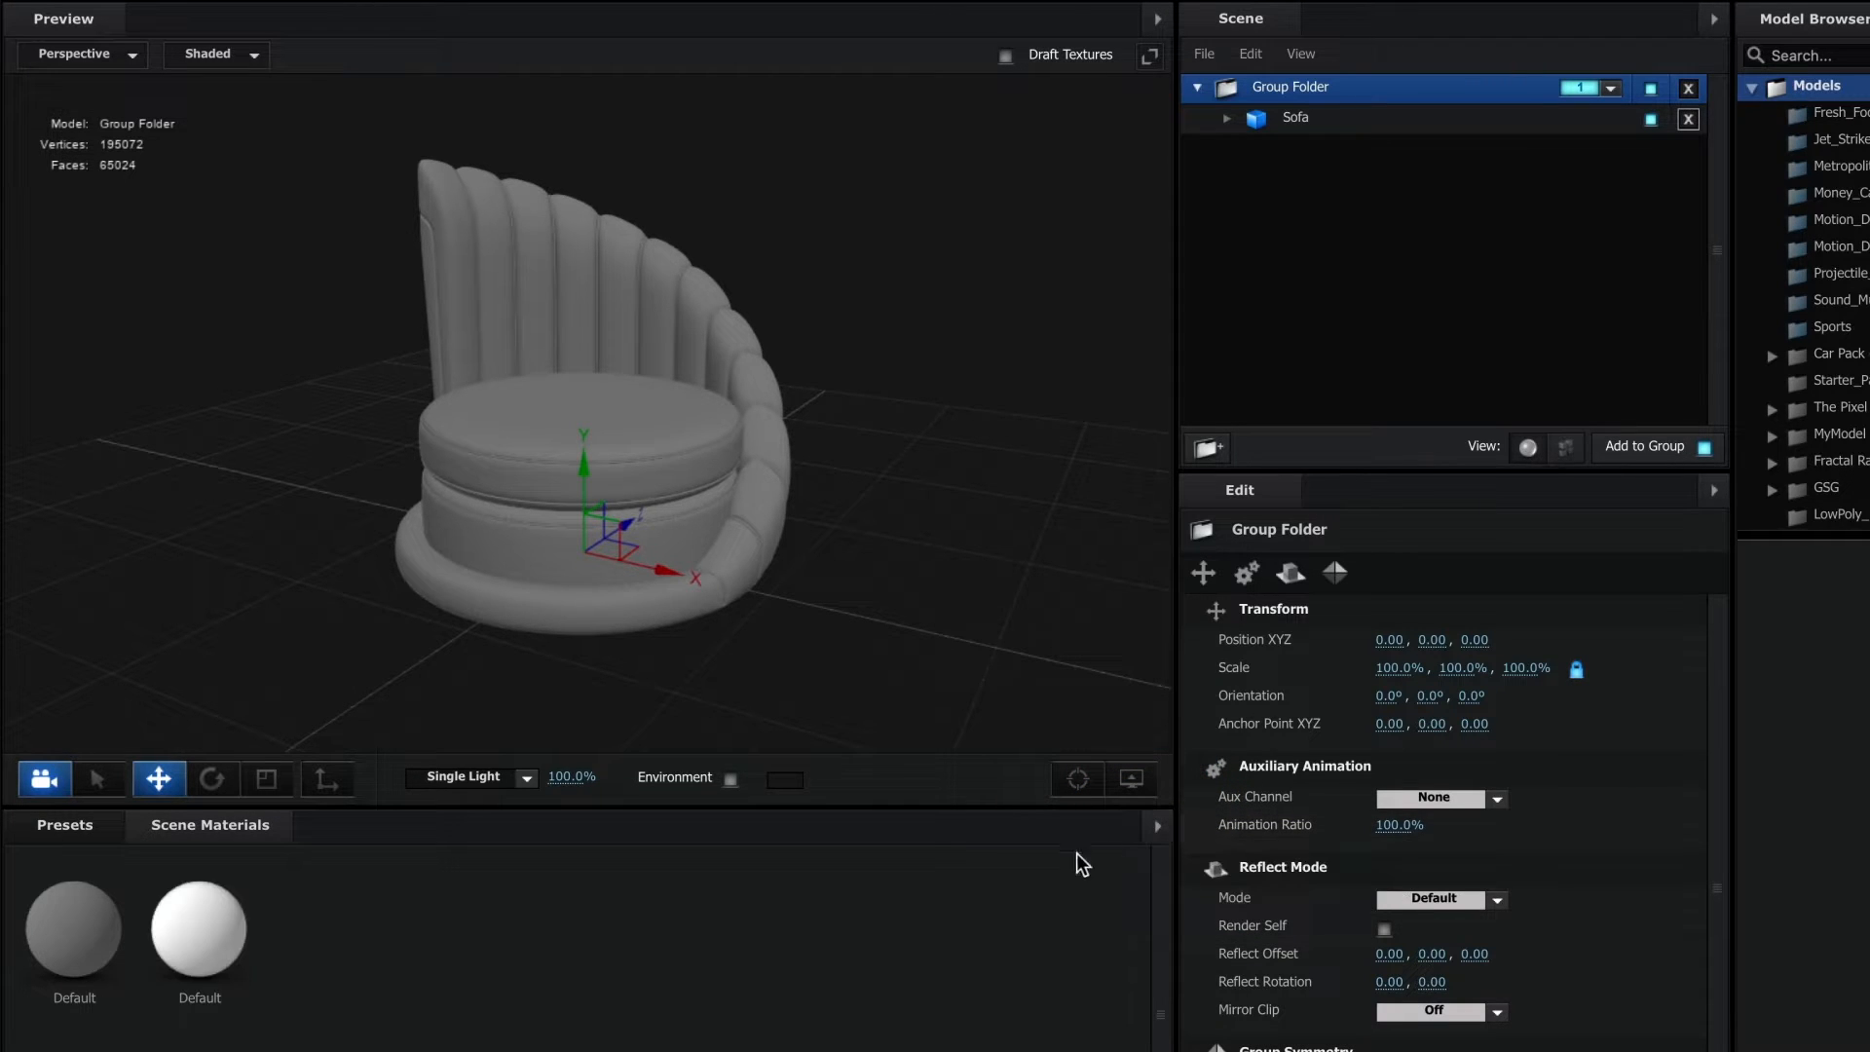
Step: Load Sofa_diffuse.jpg from the Desktop's Texture/Sofa folder as the new material's Diffuse texture
left_click(197, 932)
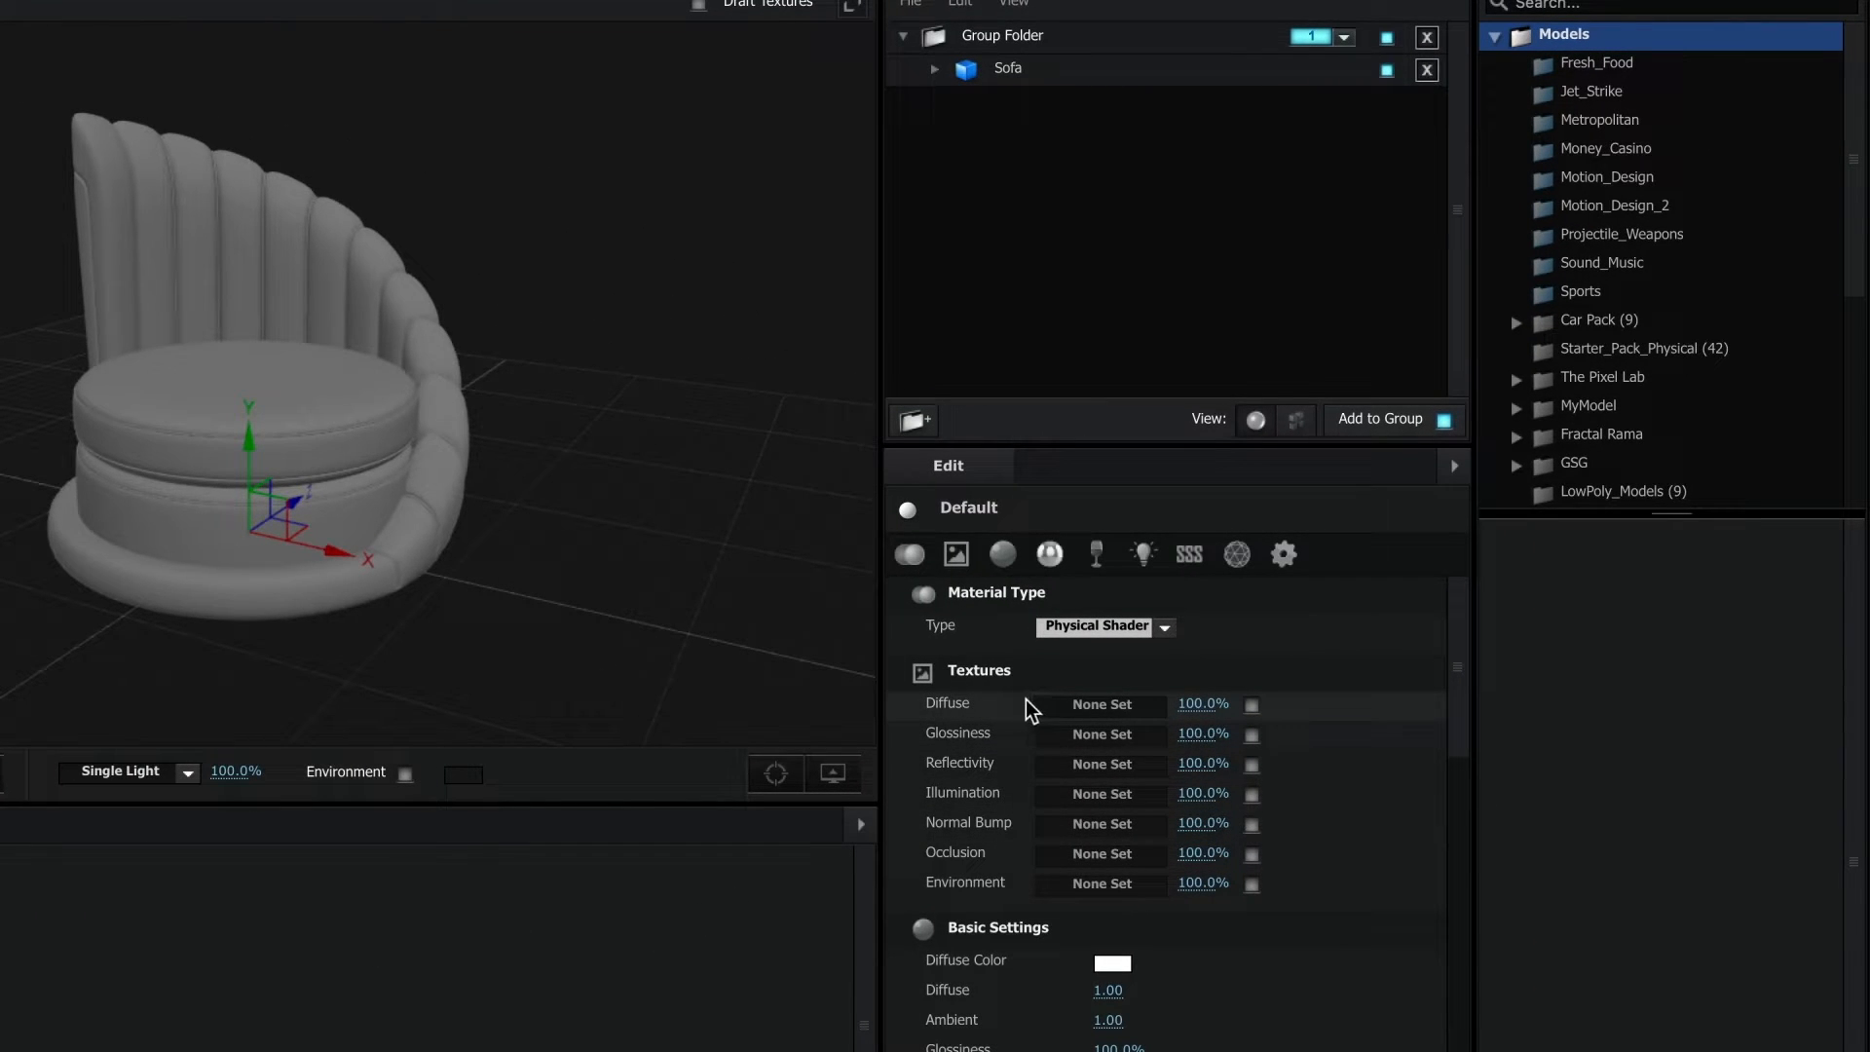
mouse_move(1020, 703)
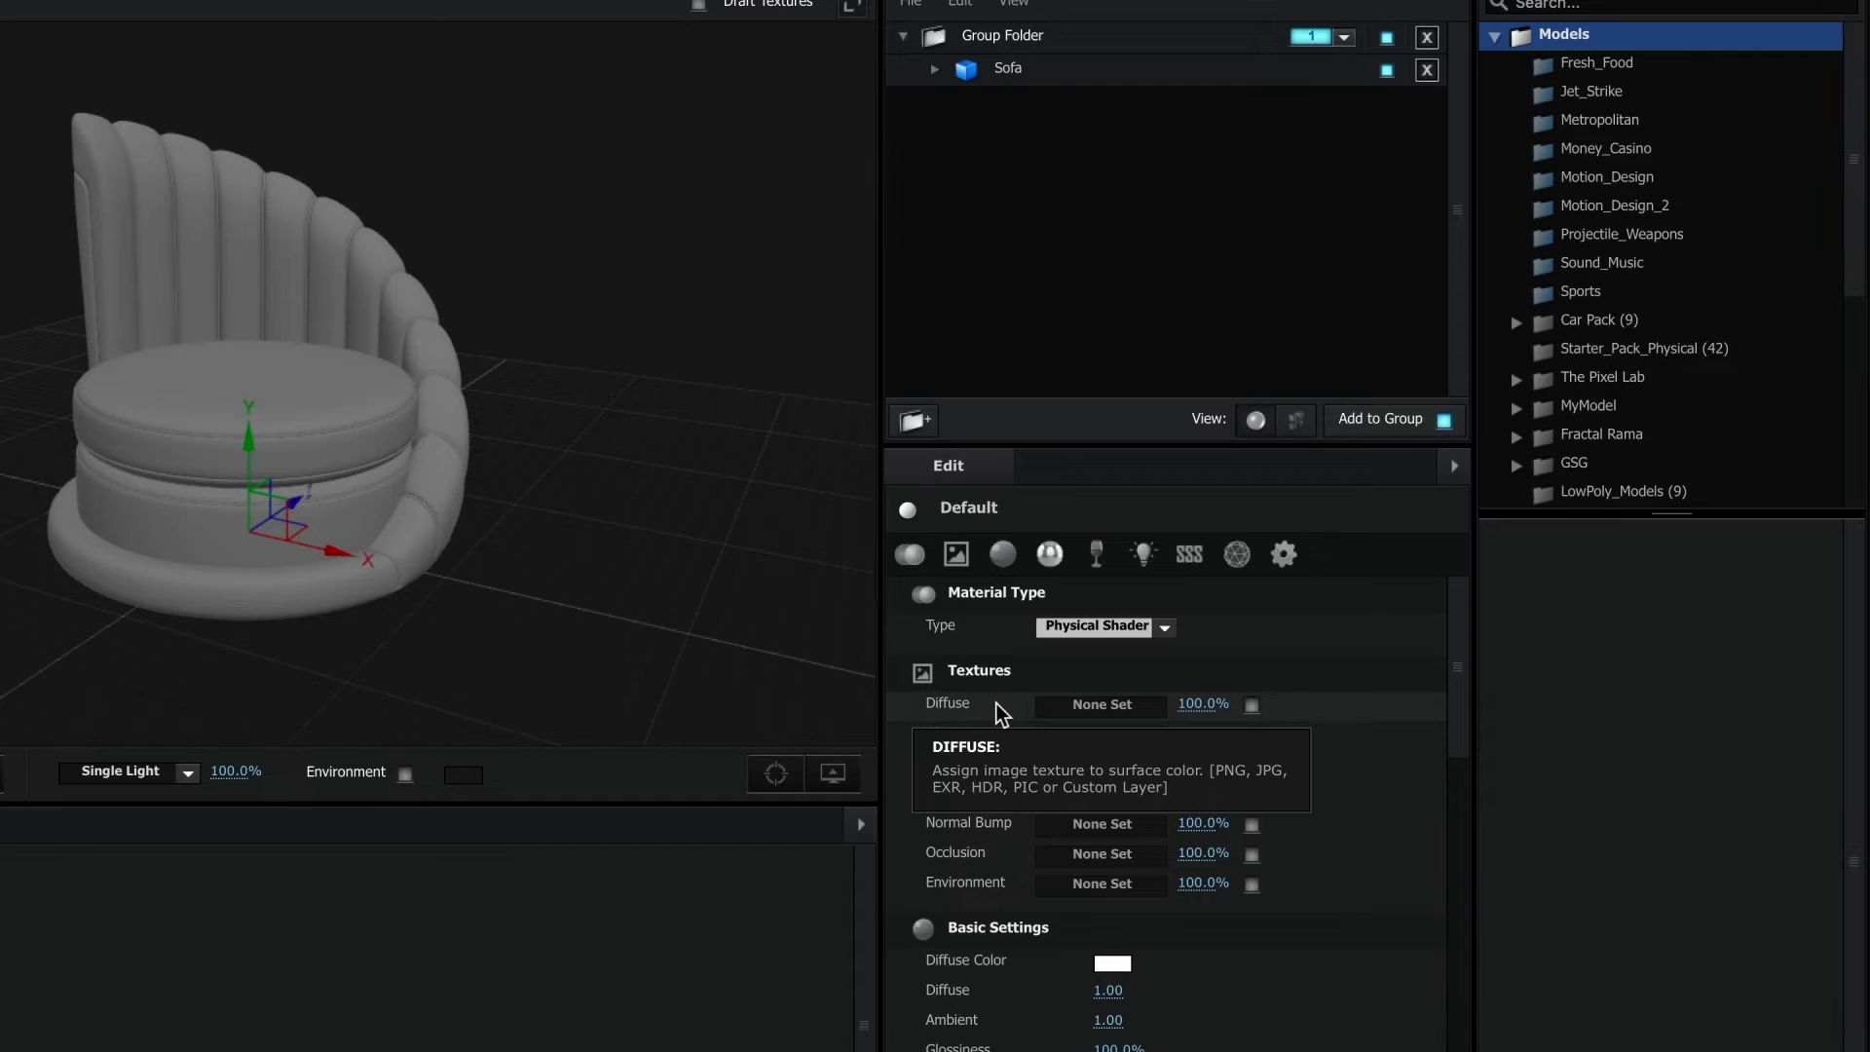
left_click(1066, 703)
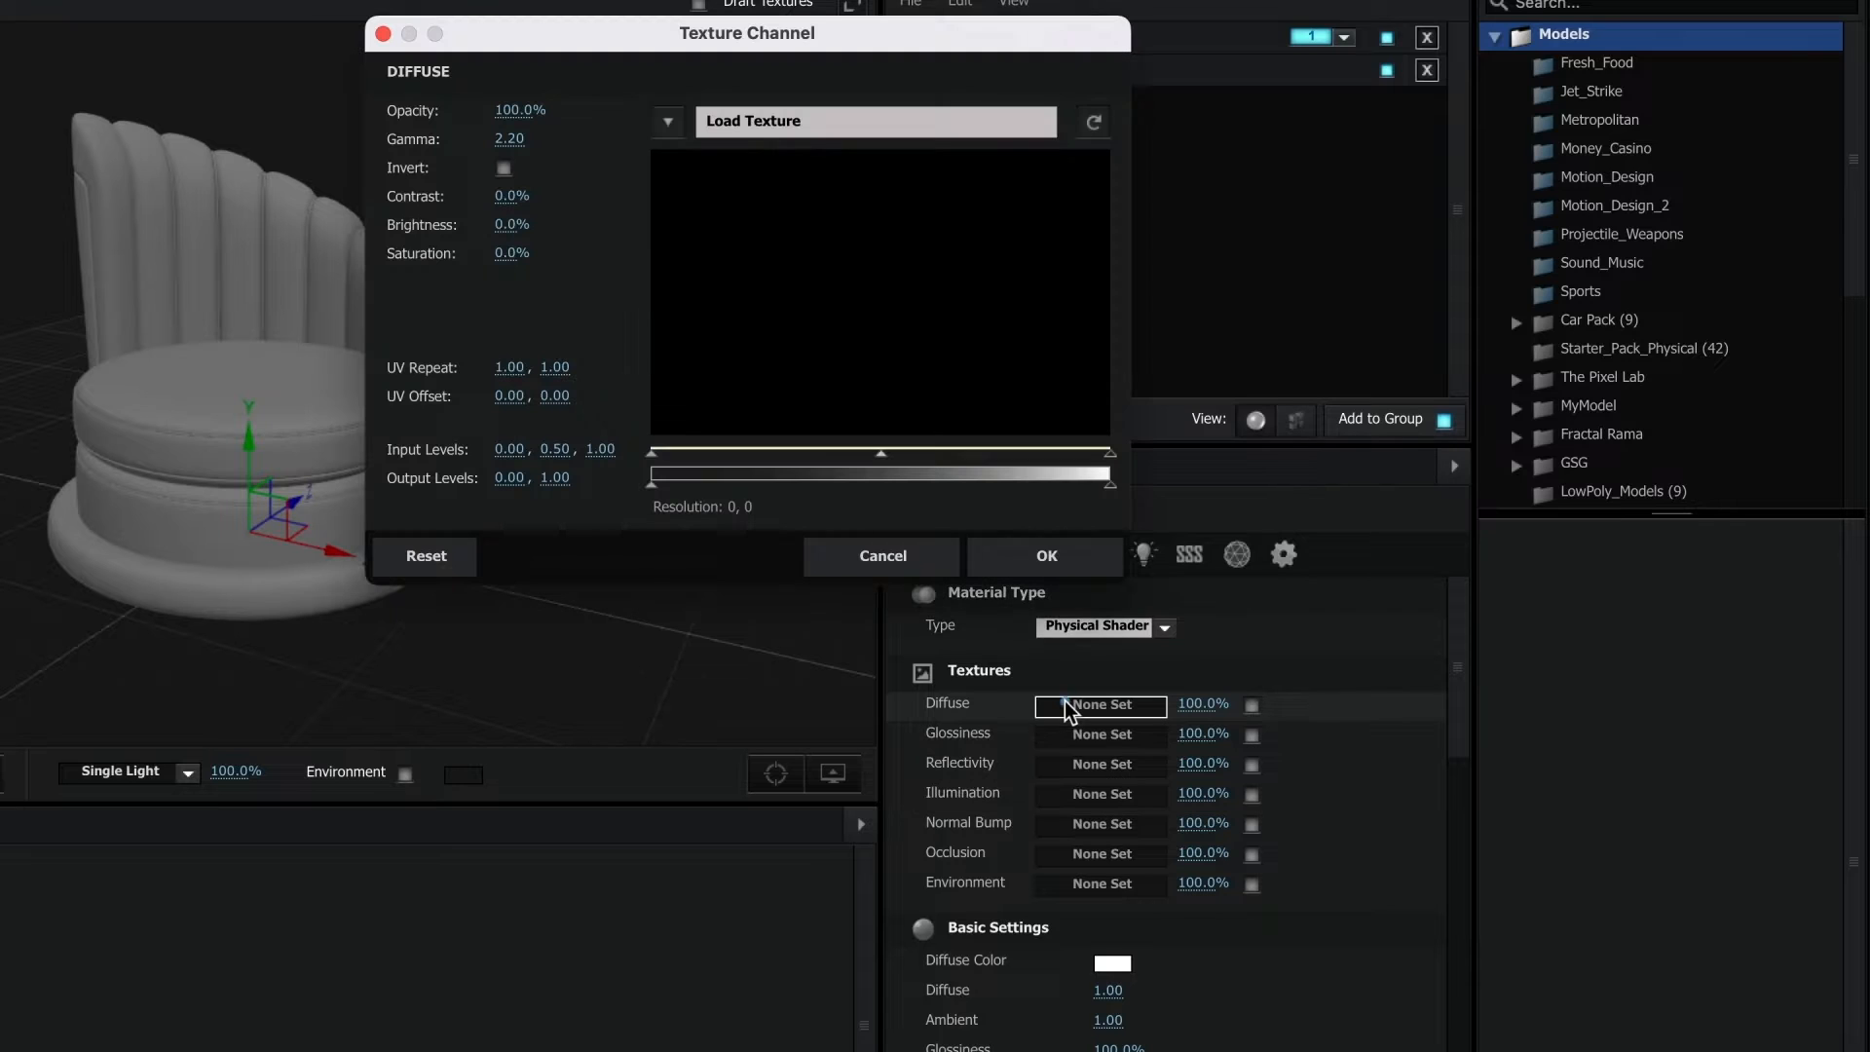
left_click(892, 127)
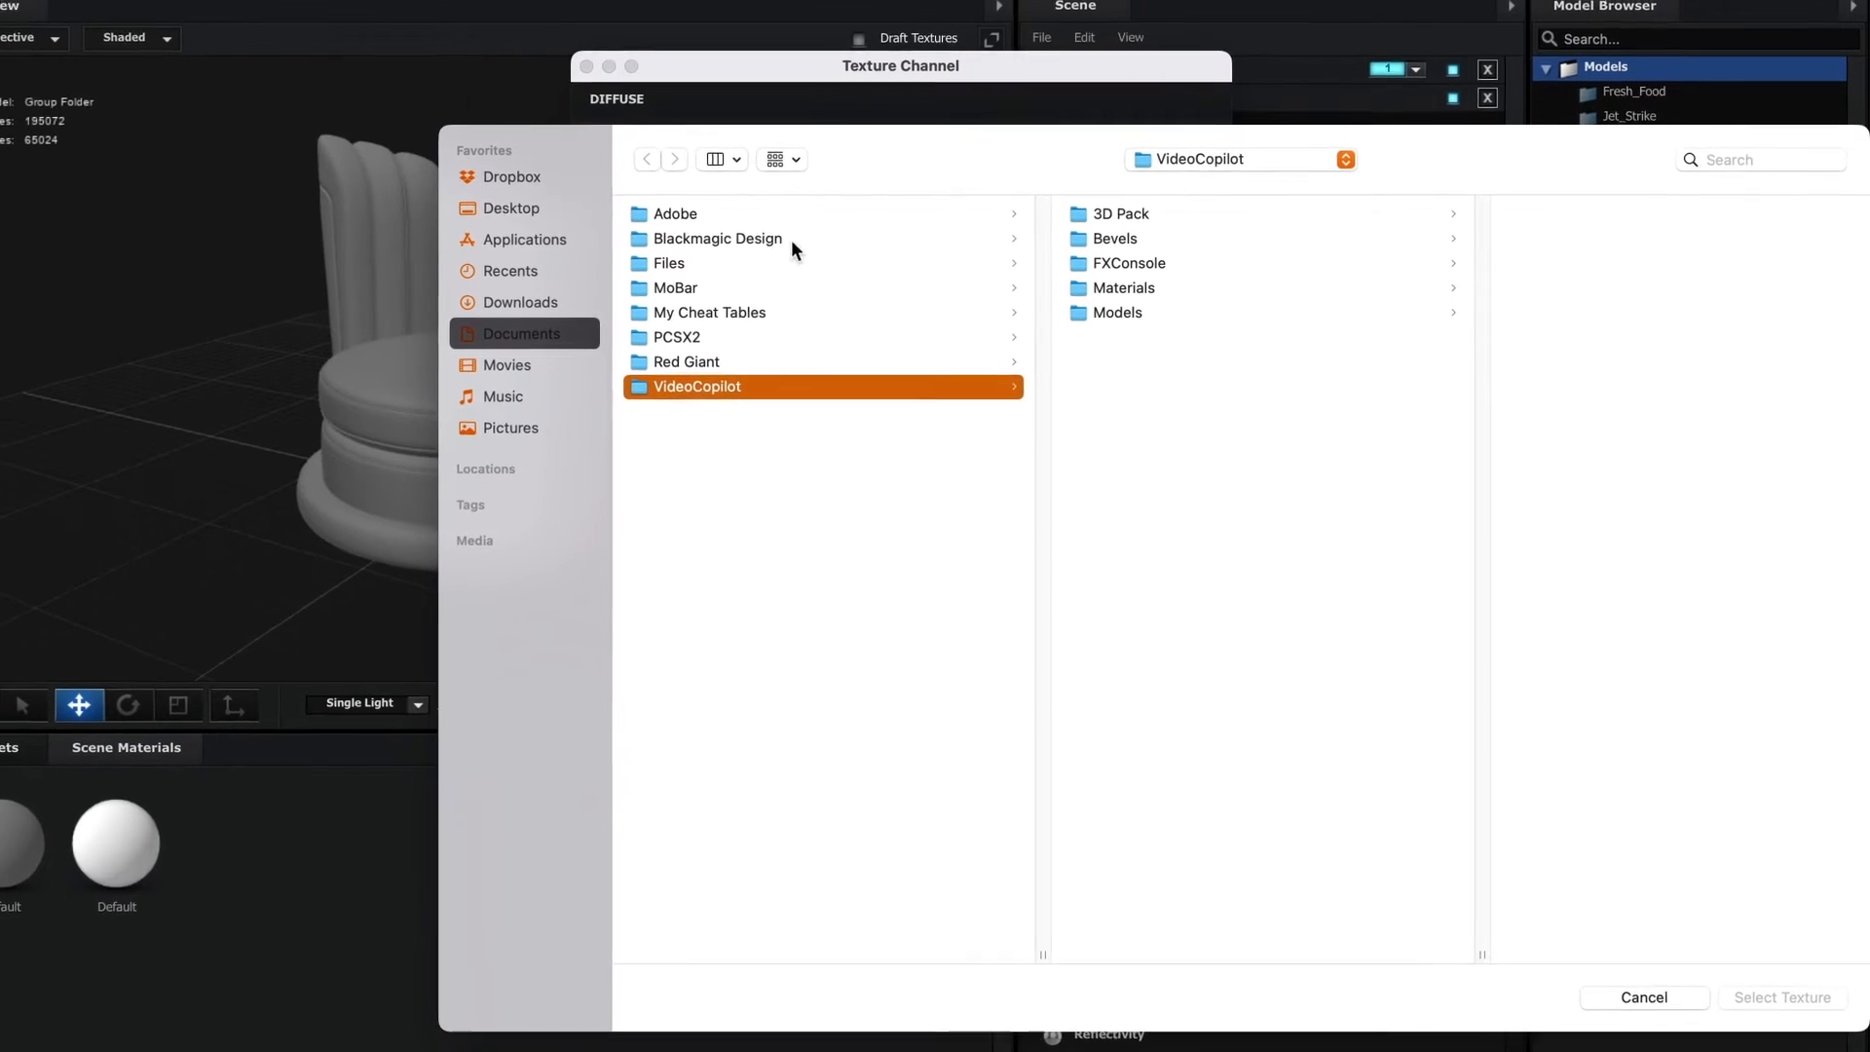
left_click(388, 202)
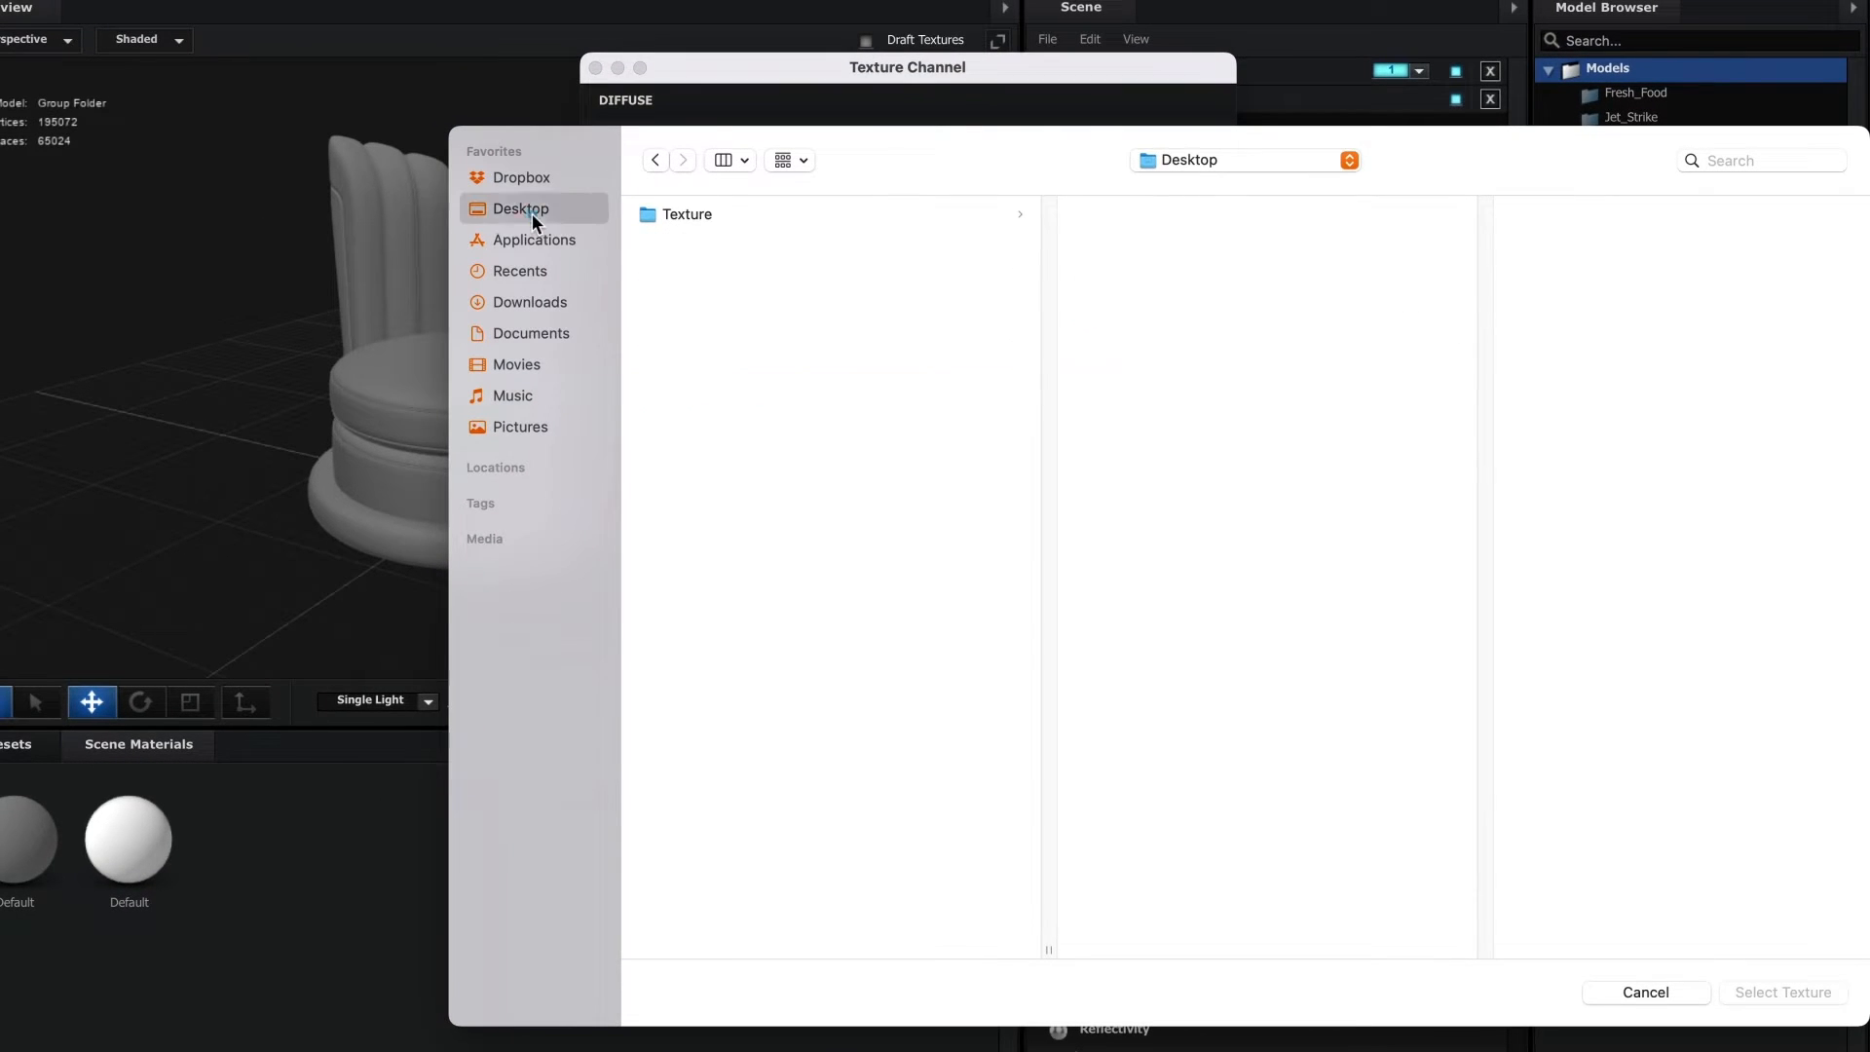
left_click(676, 216)
left_click(1155, 239)
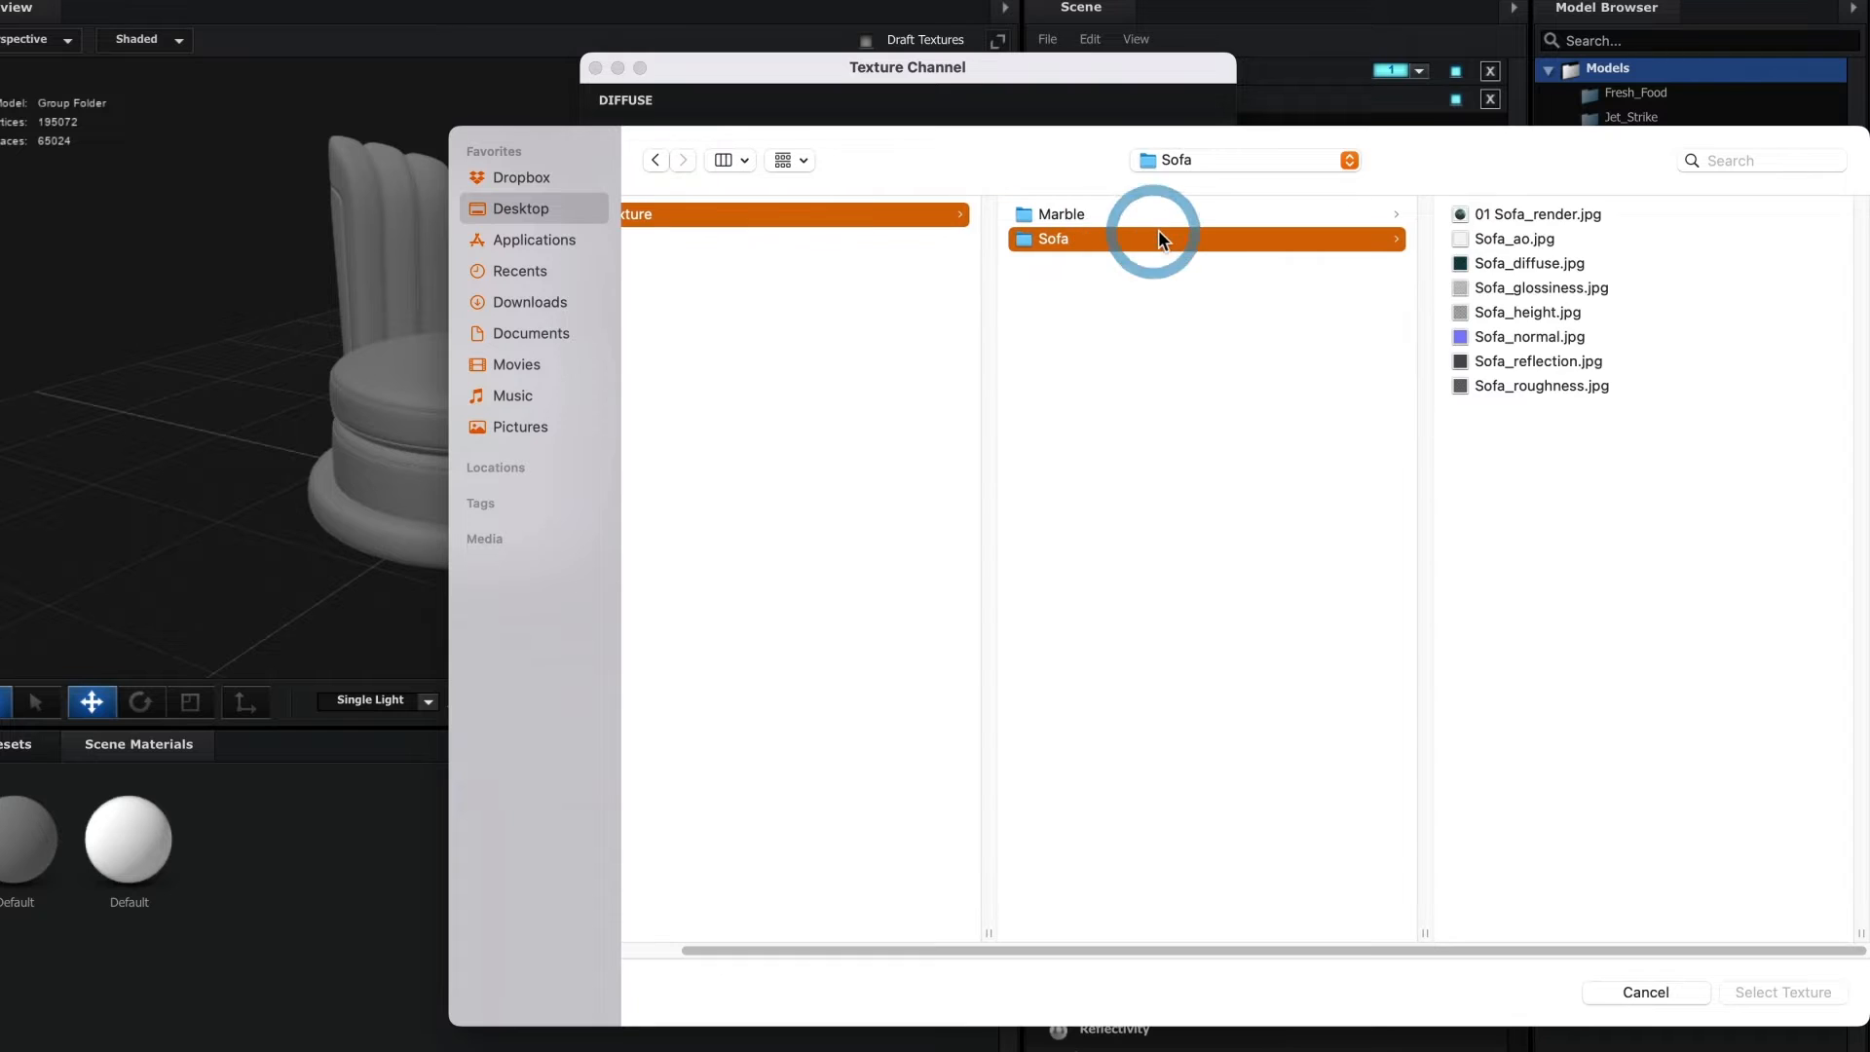
left_click(1529, 262)
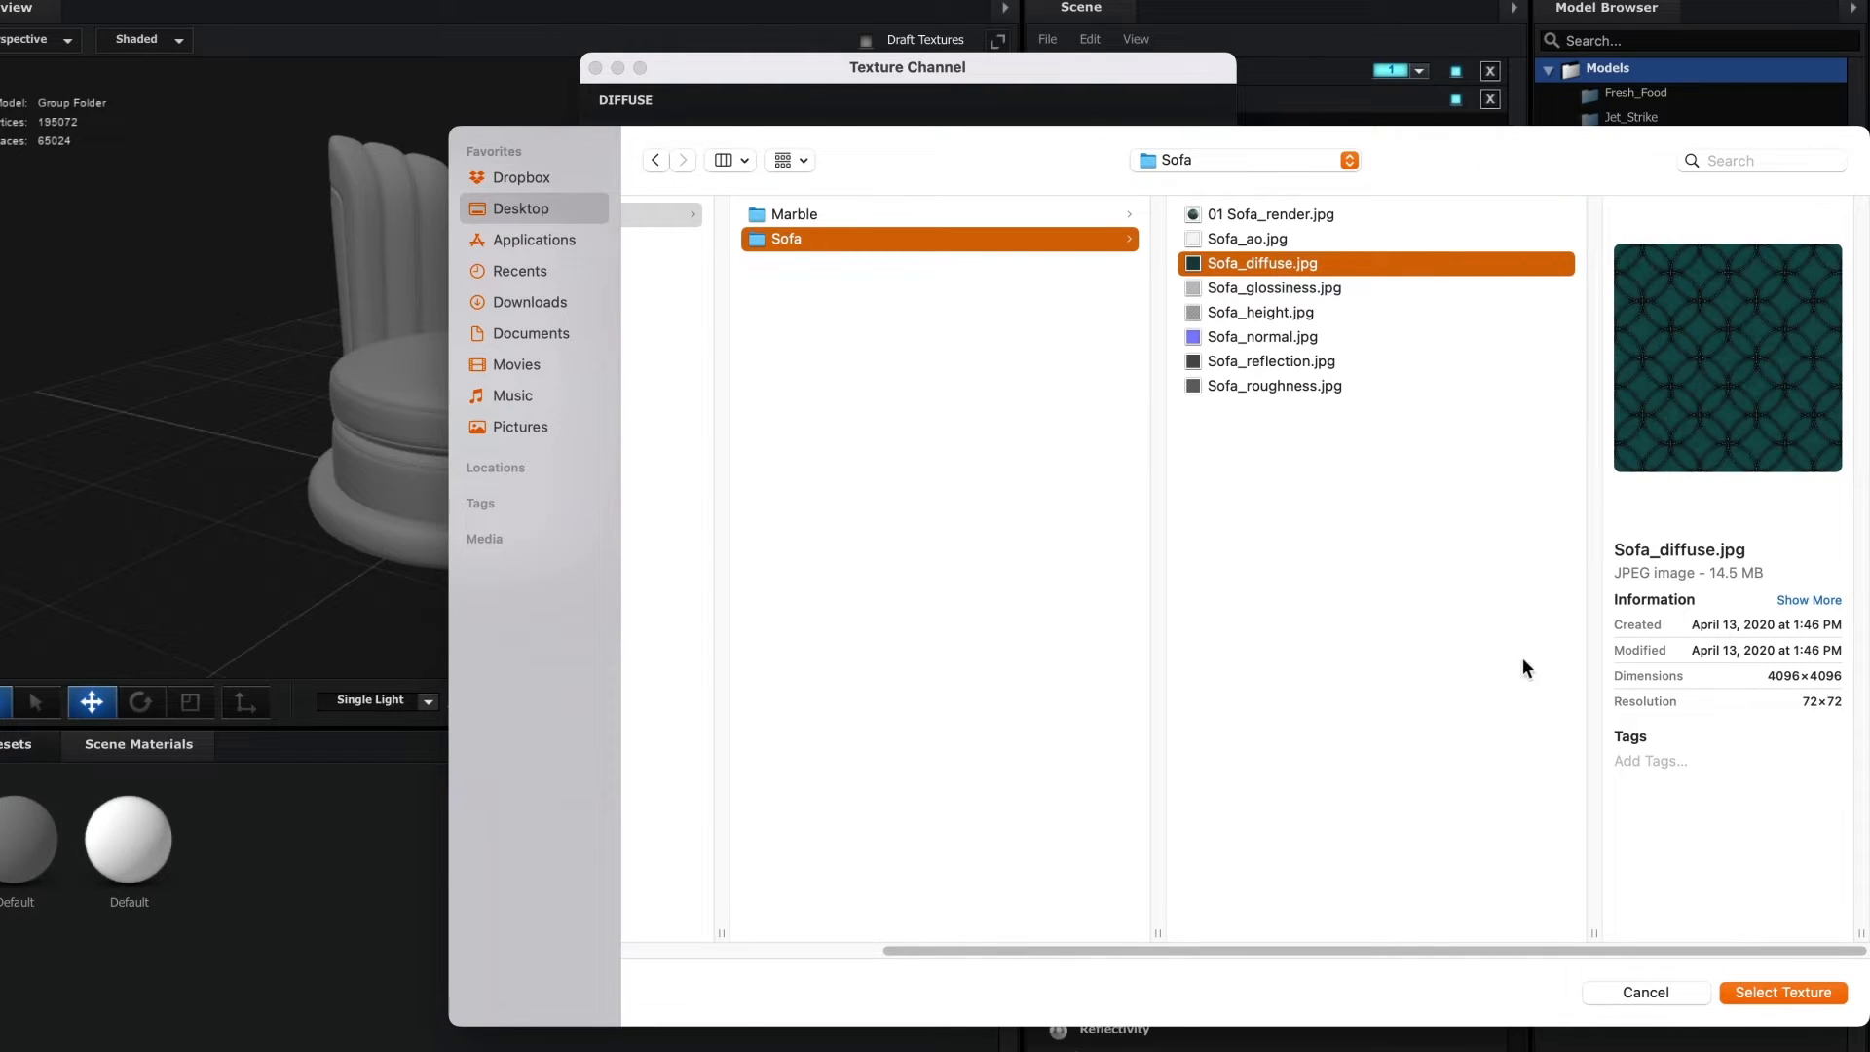
left_click(1784, 991)
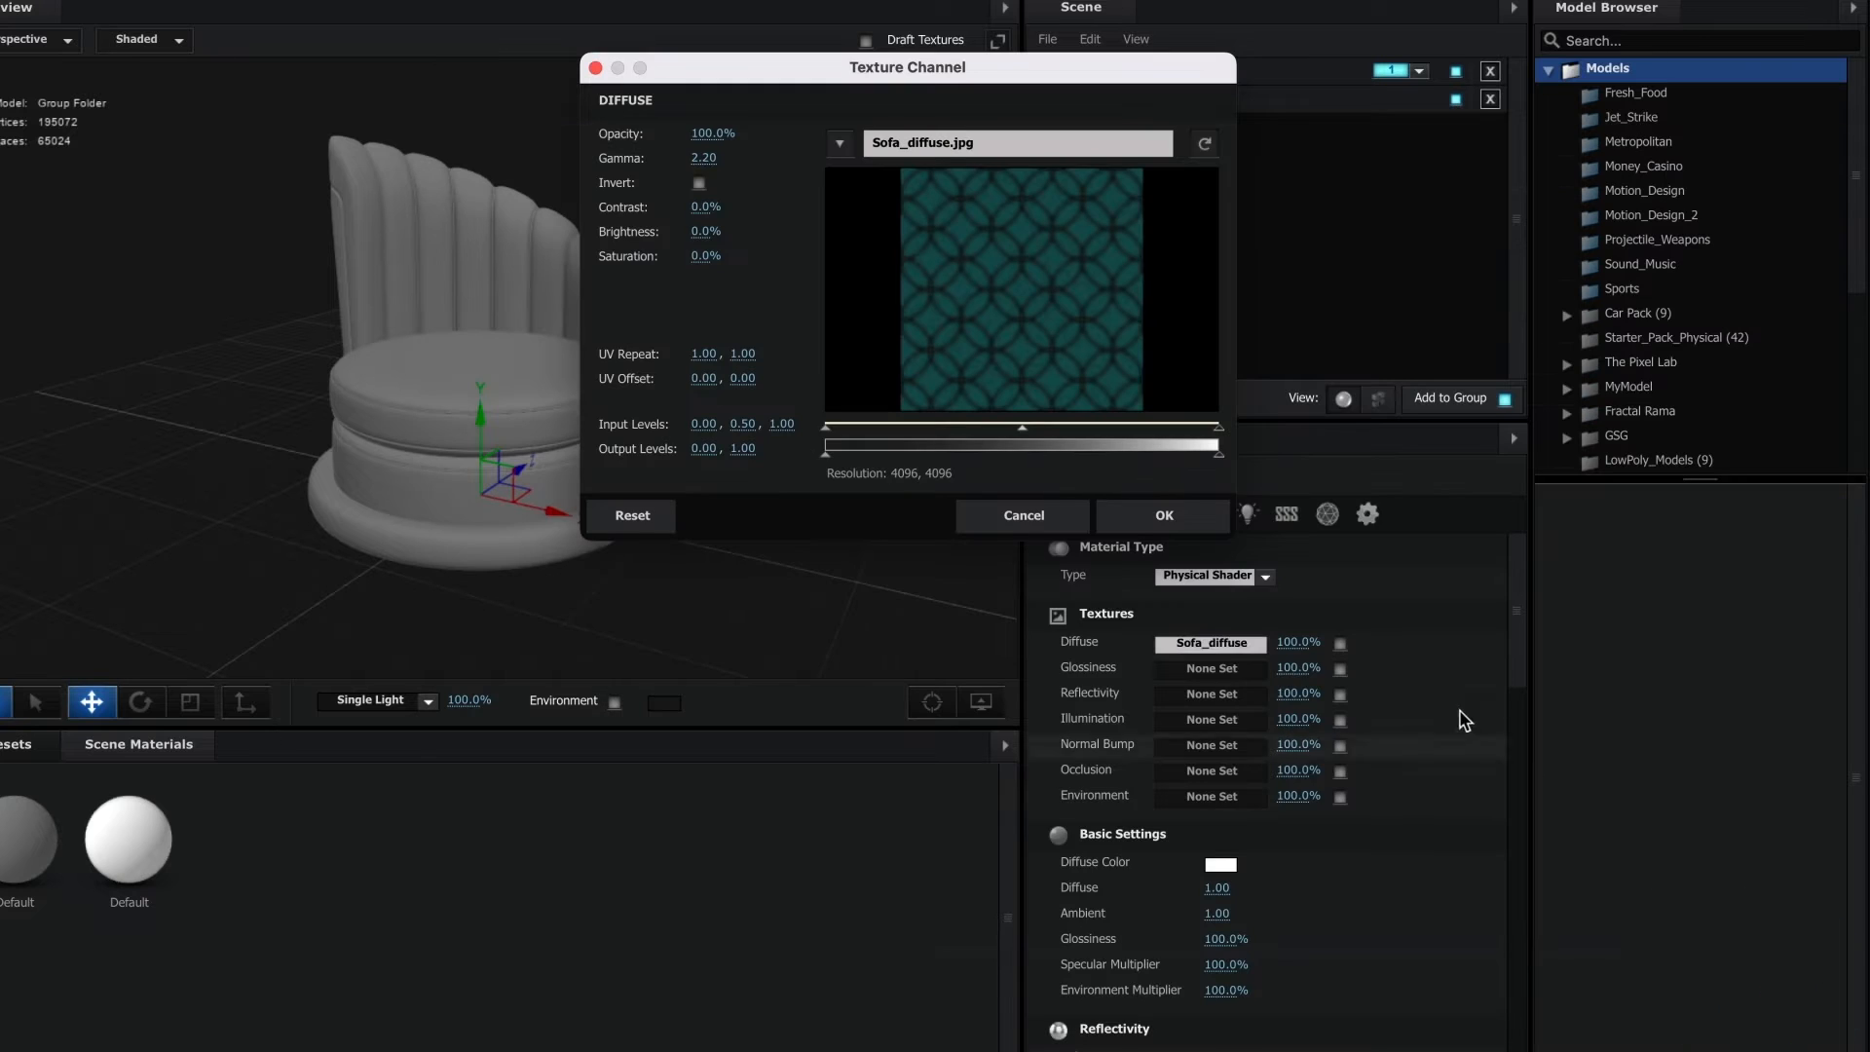
left_click(1166, 516)
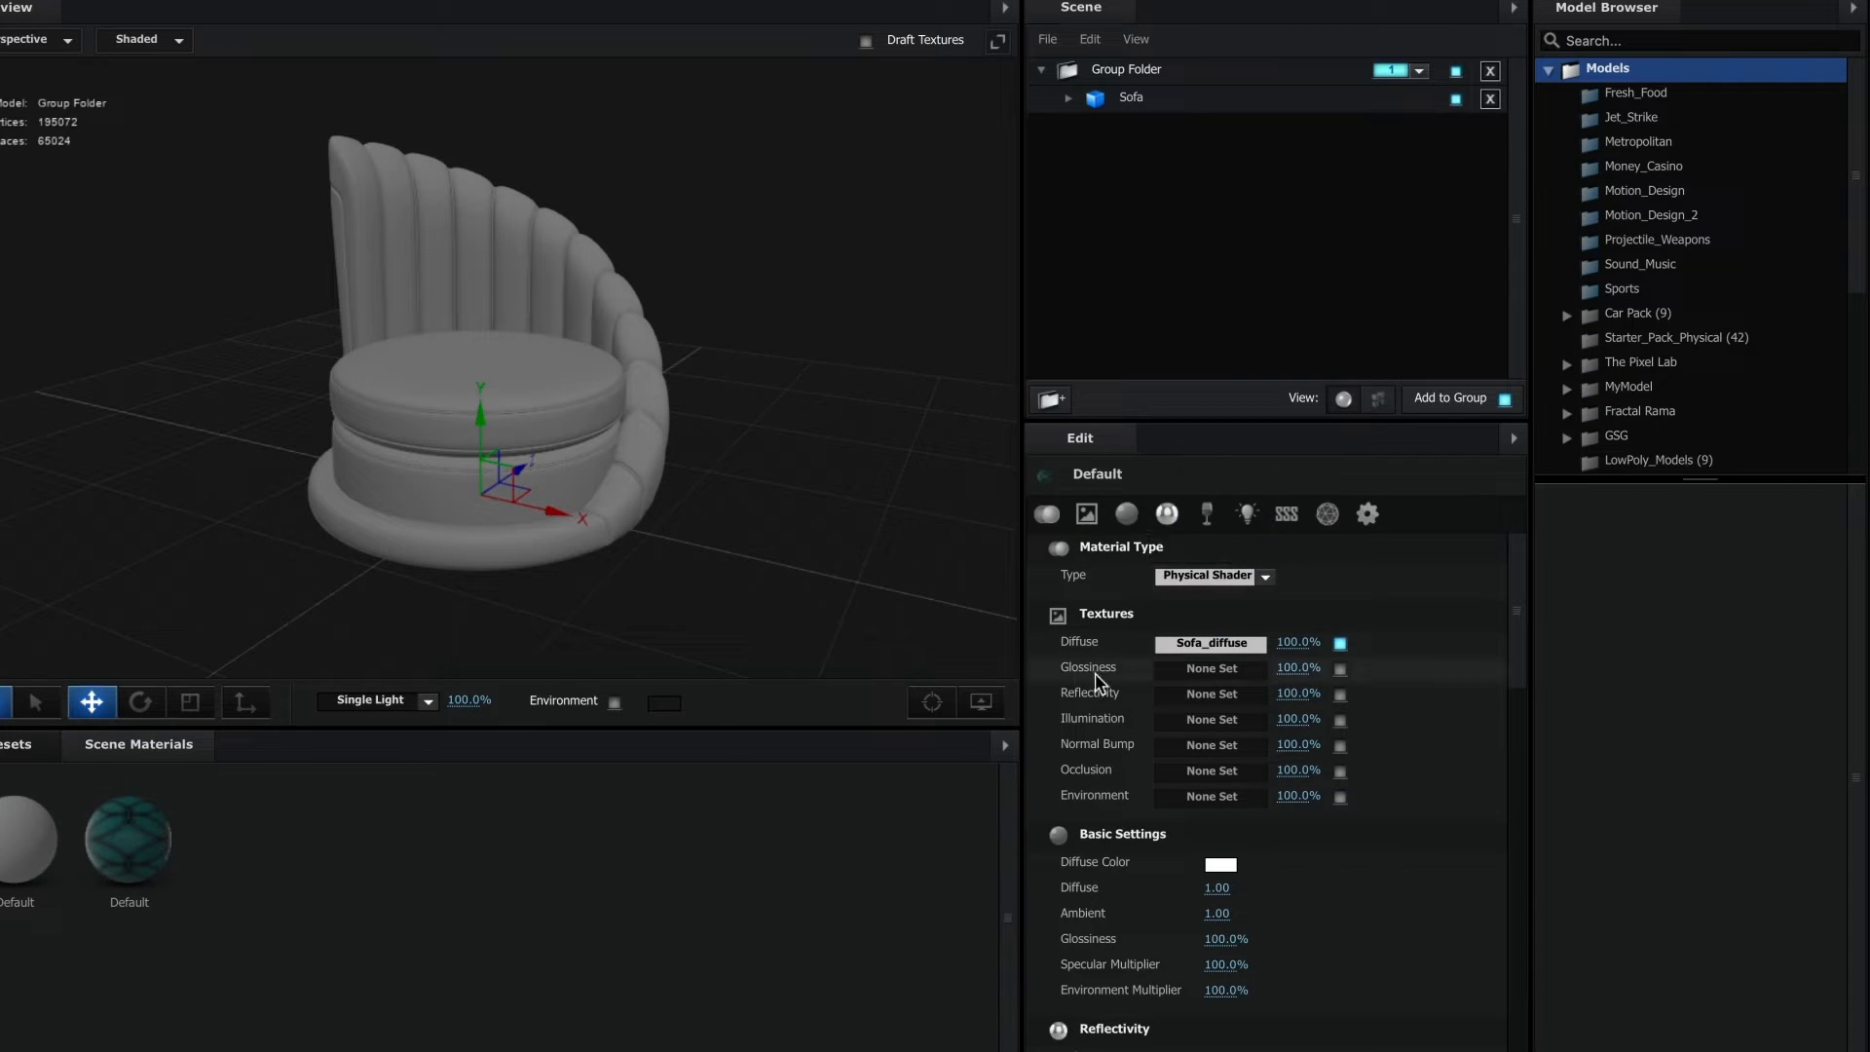
Step: Load Sofa_glossiness.jpg as the material's Glossiness texture
left_click(1189, 669)
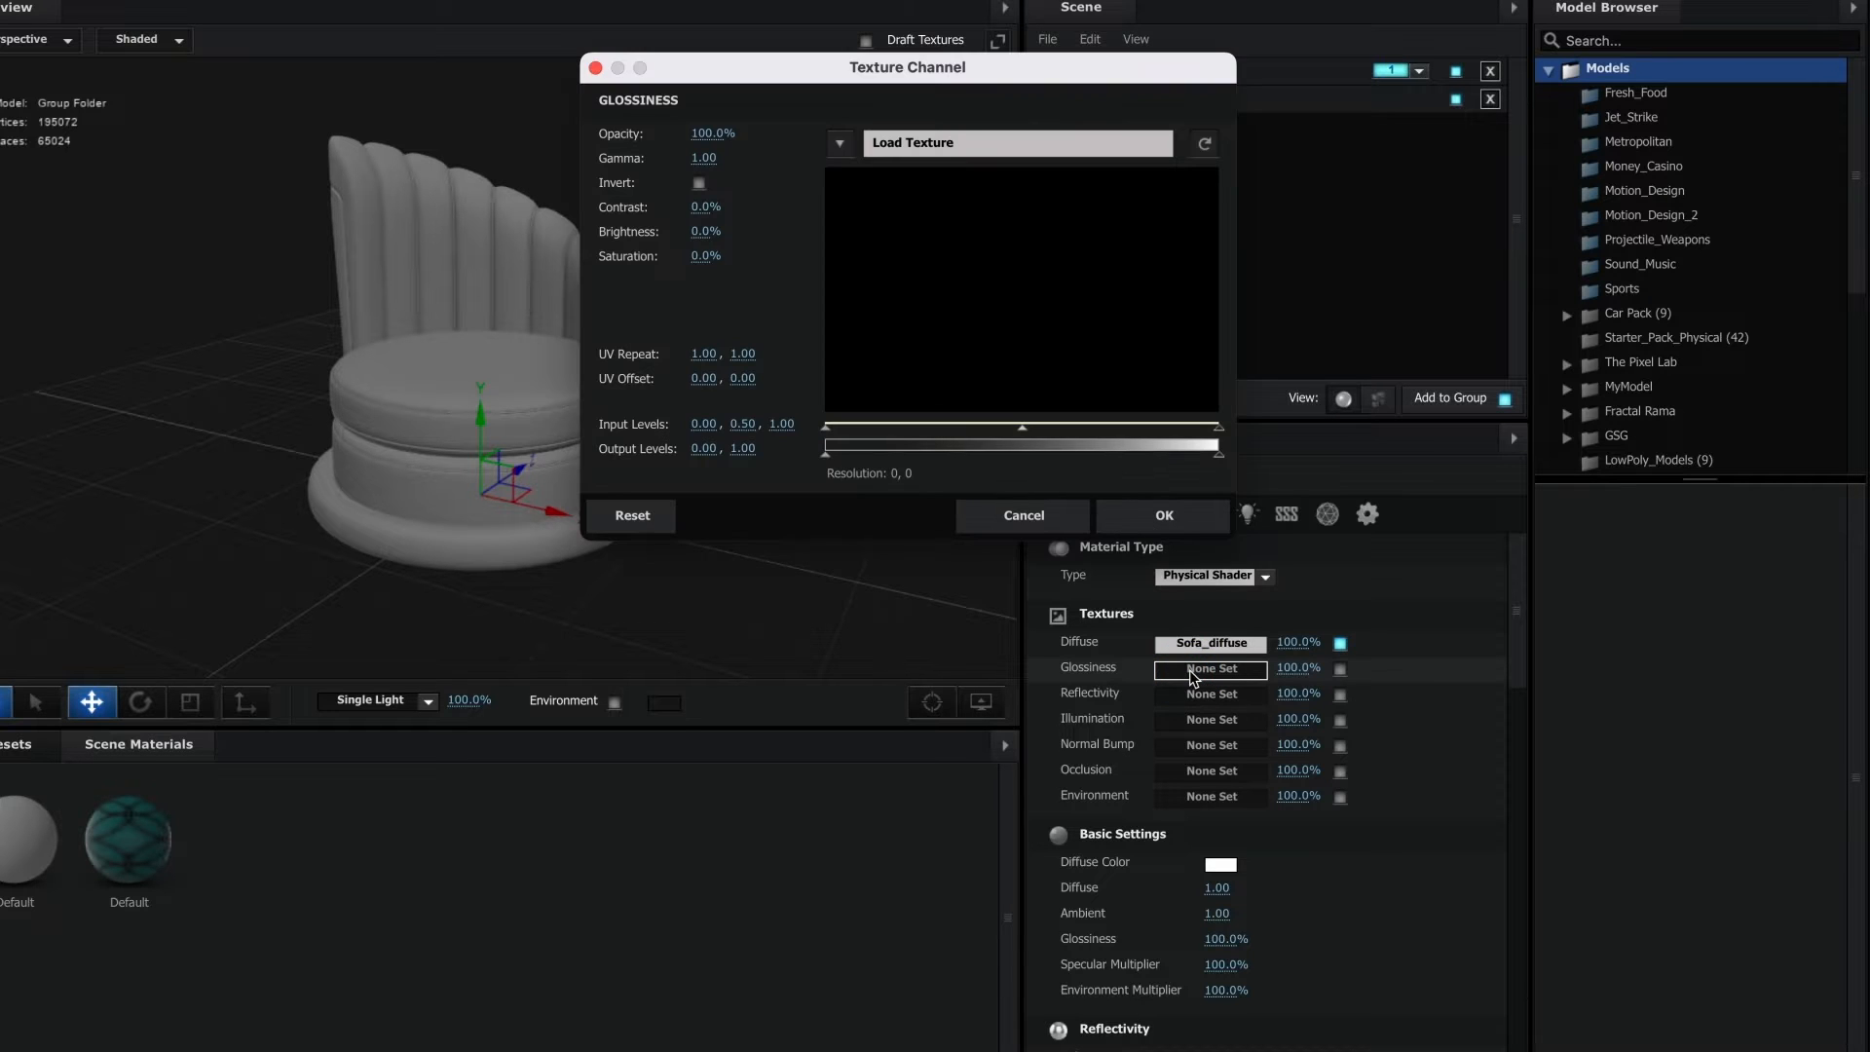
left_click(1018, 144)
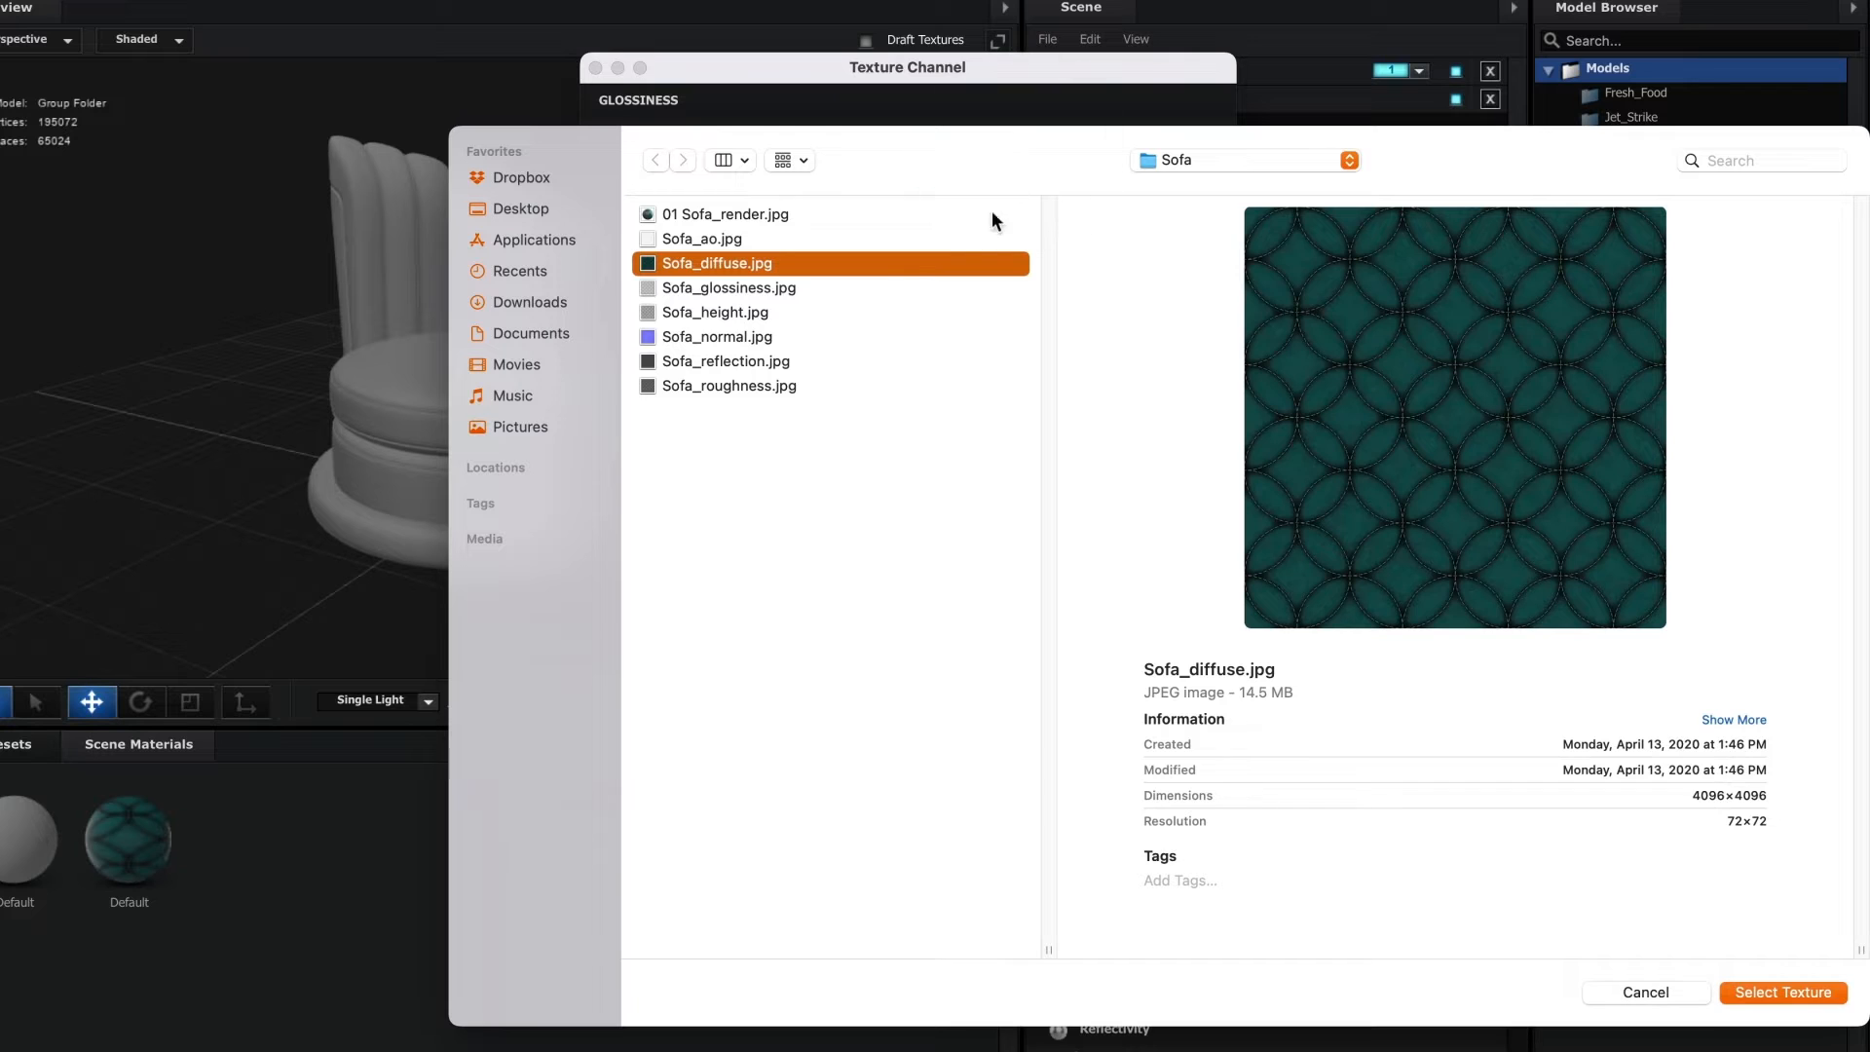
left_click(824, 290)
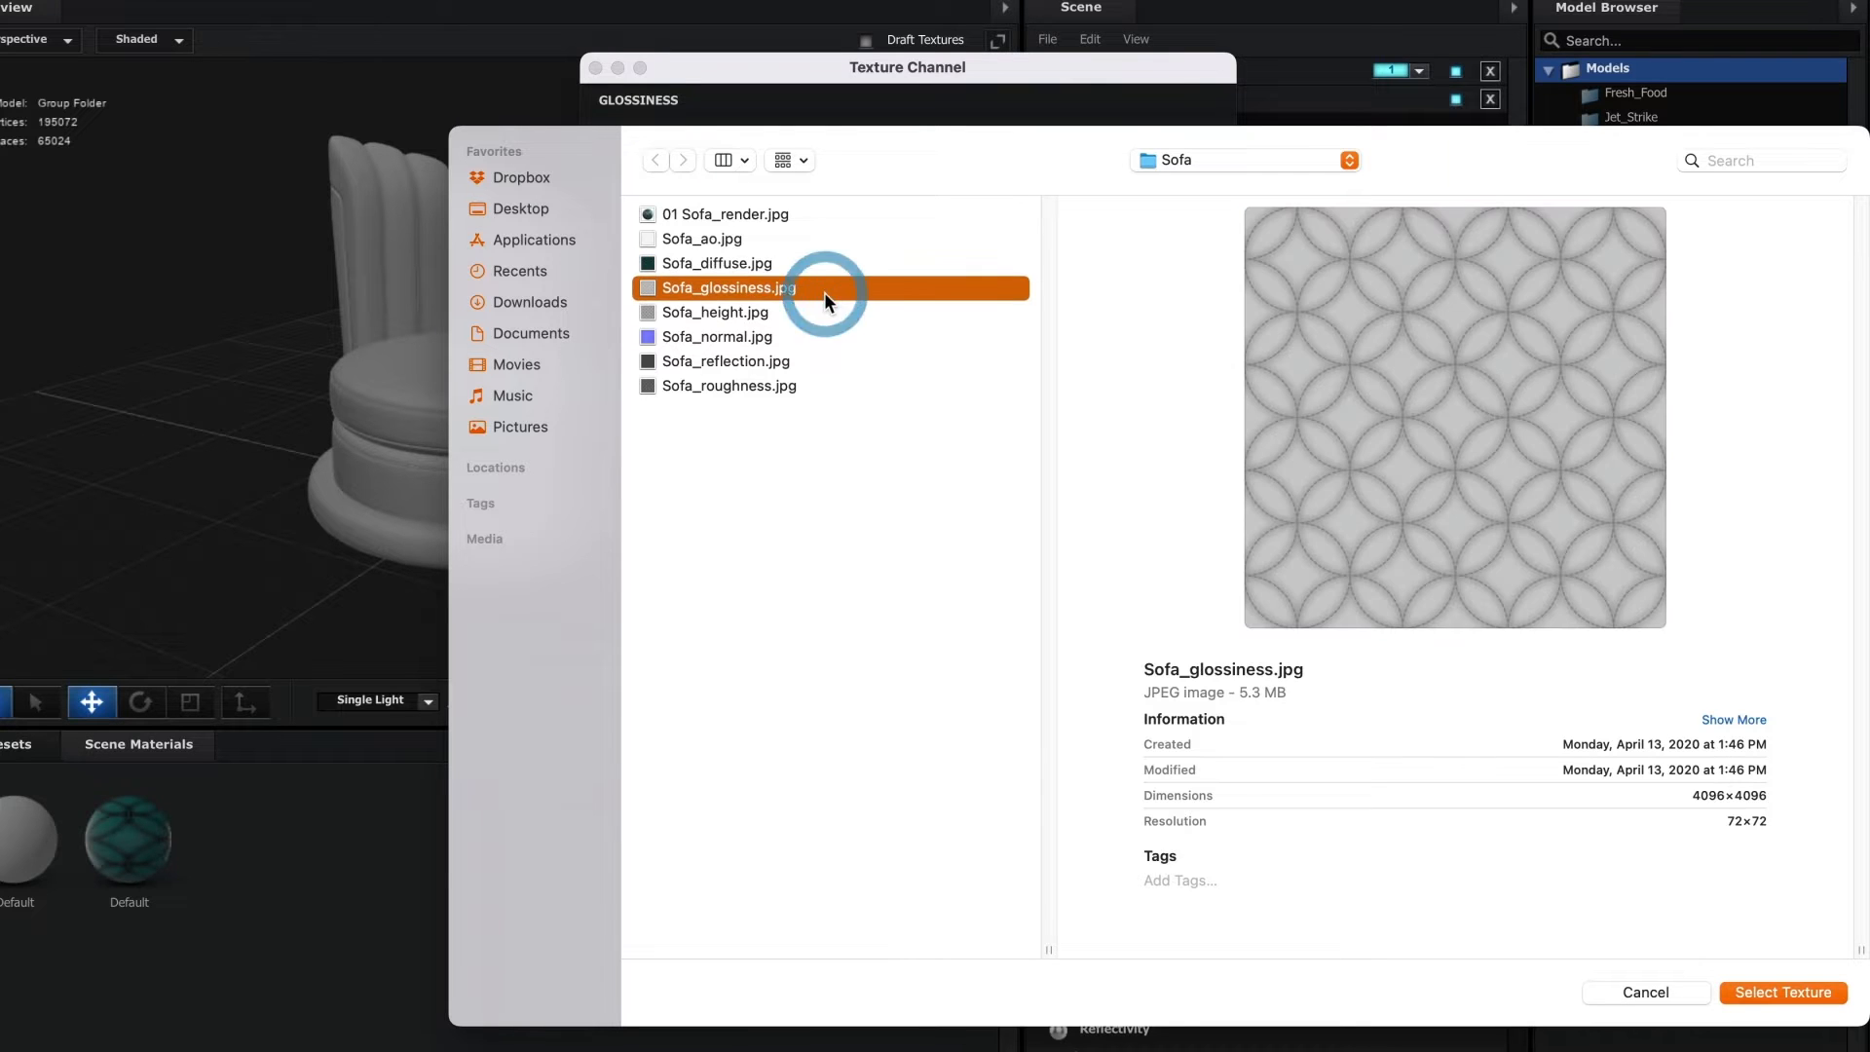
left_click(1759, 988)
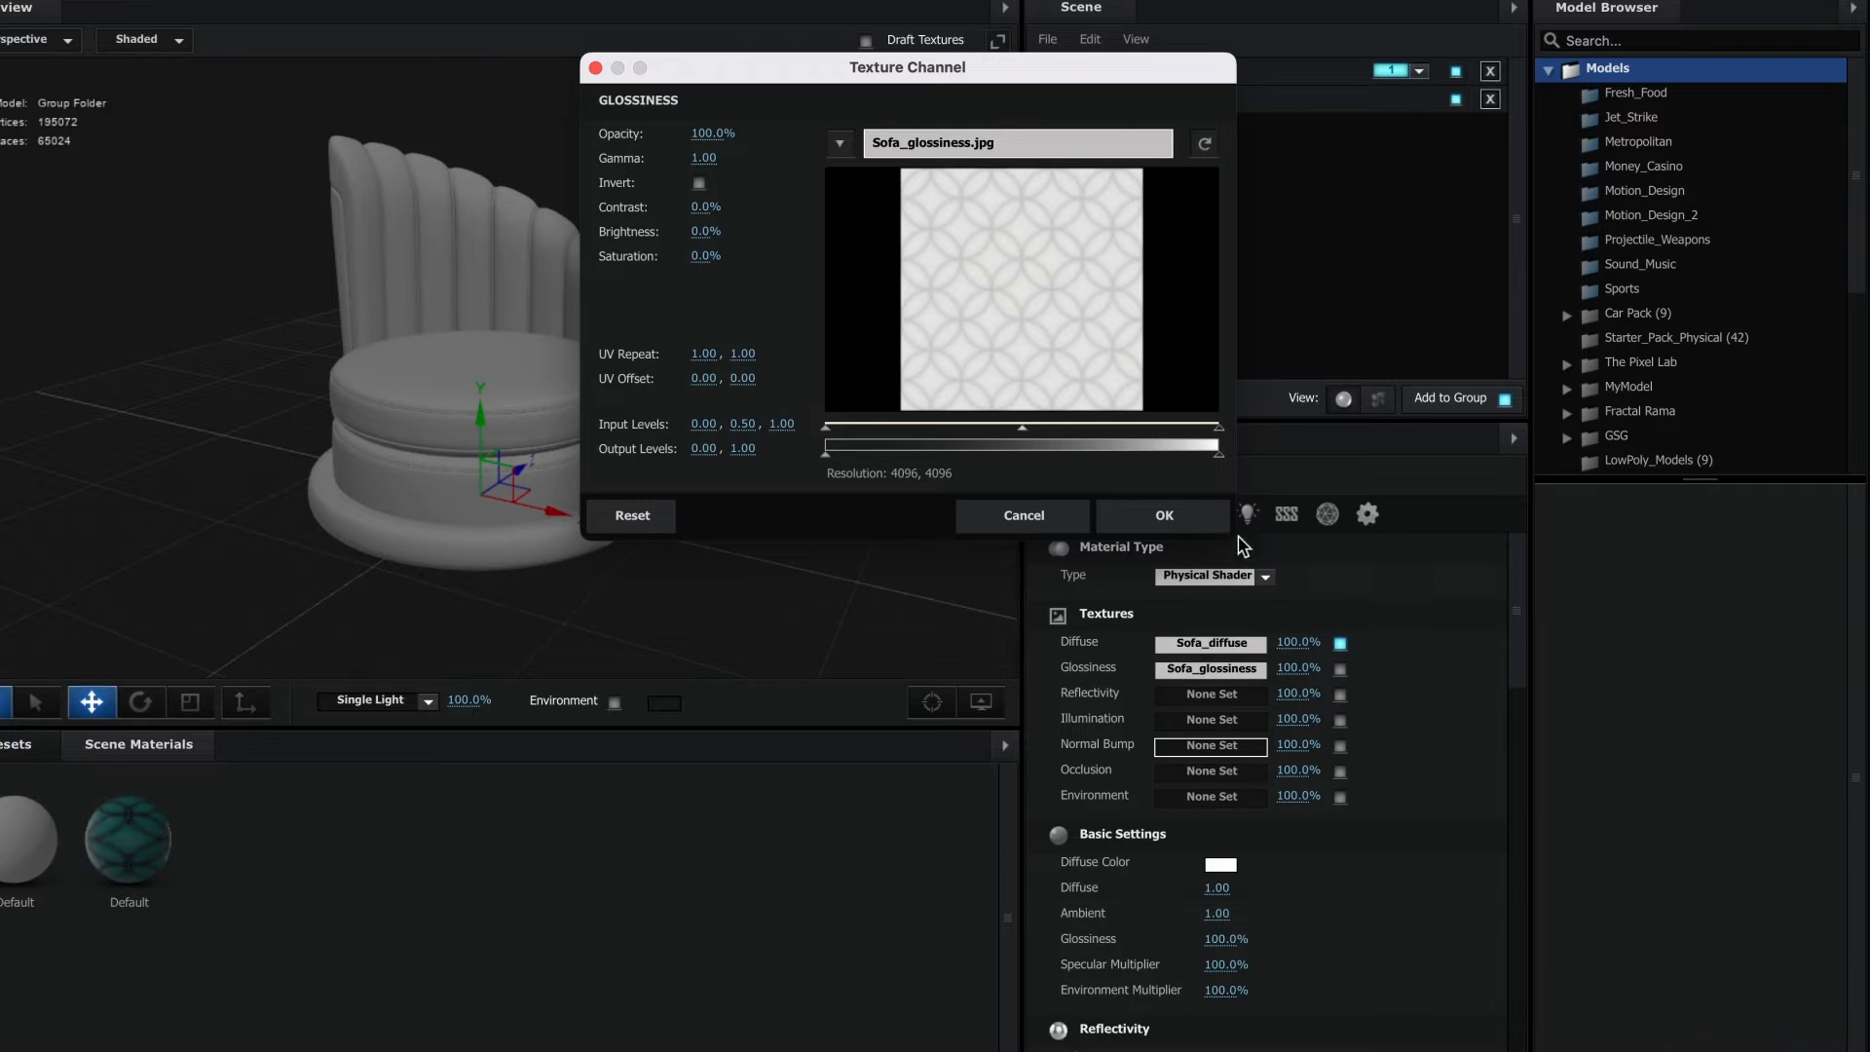
left_click(1188, 510)
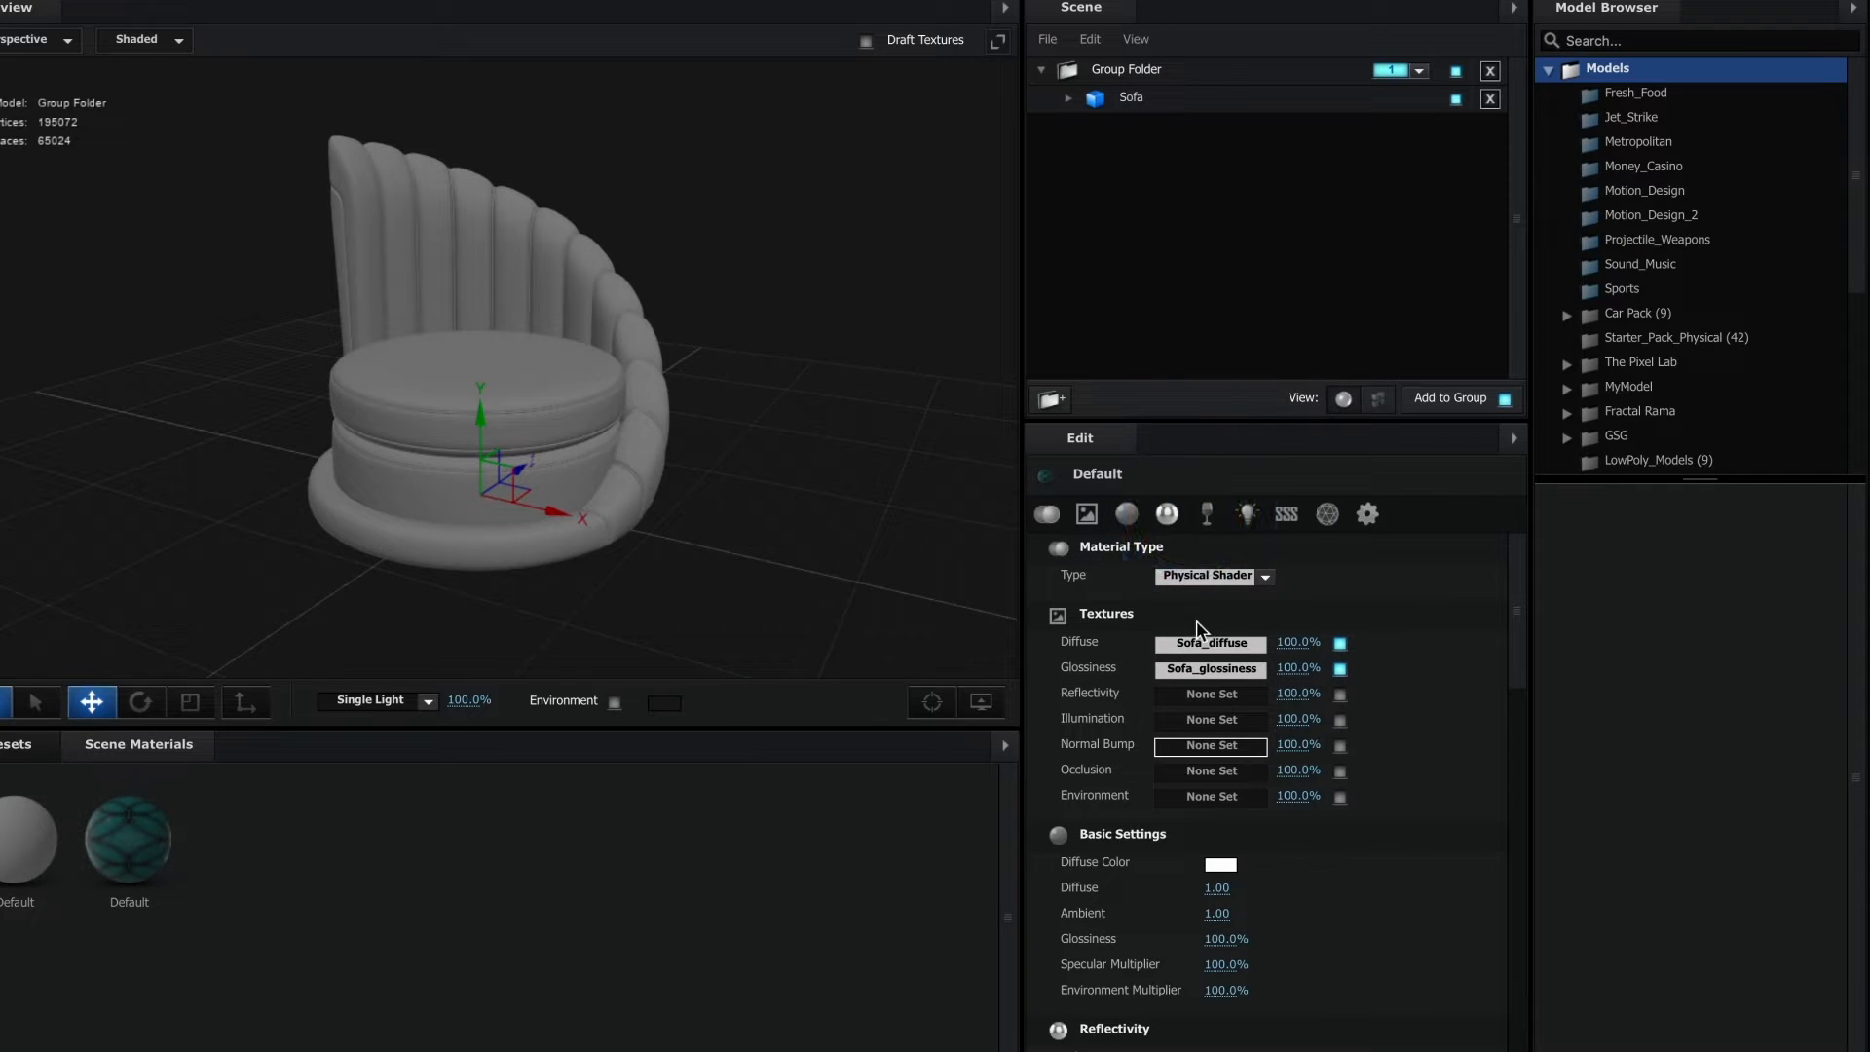
Step: Load Sofa_reflection.jpg as the material's Reflectivity texture
left_click(1211, 693)
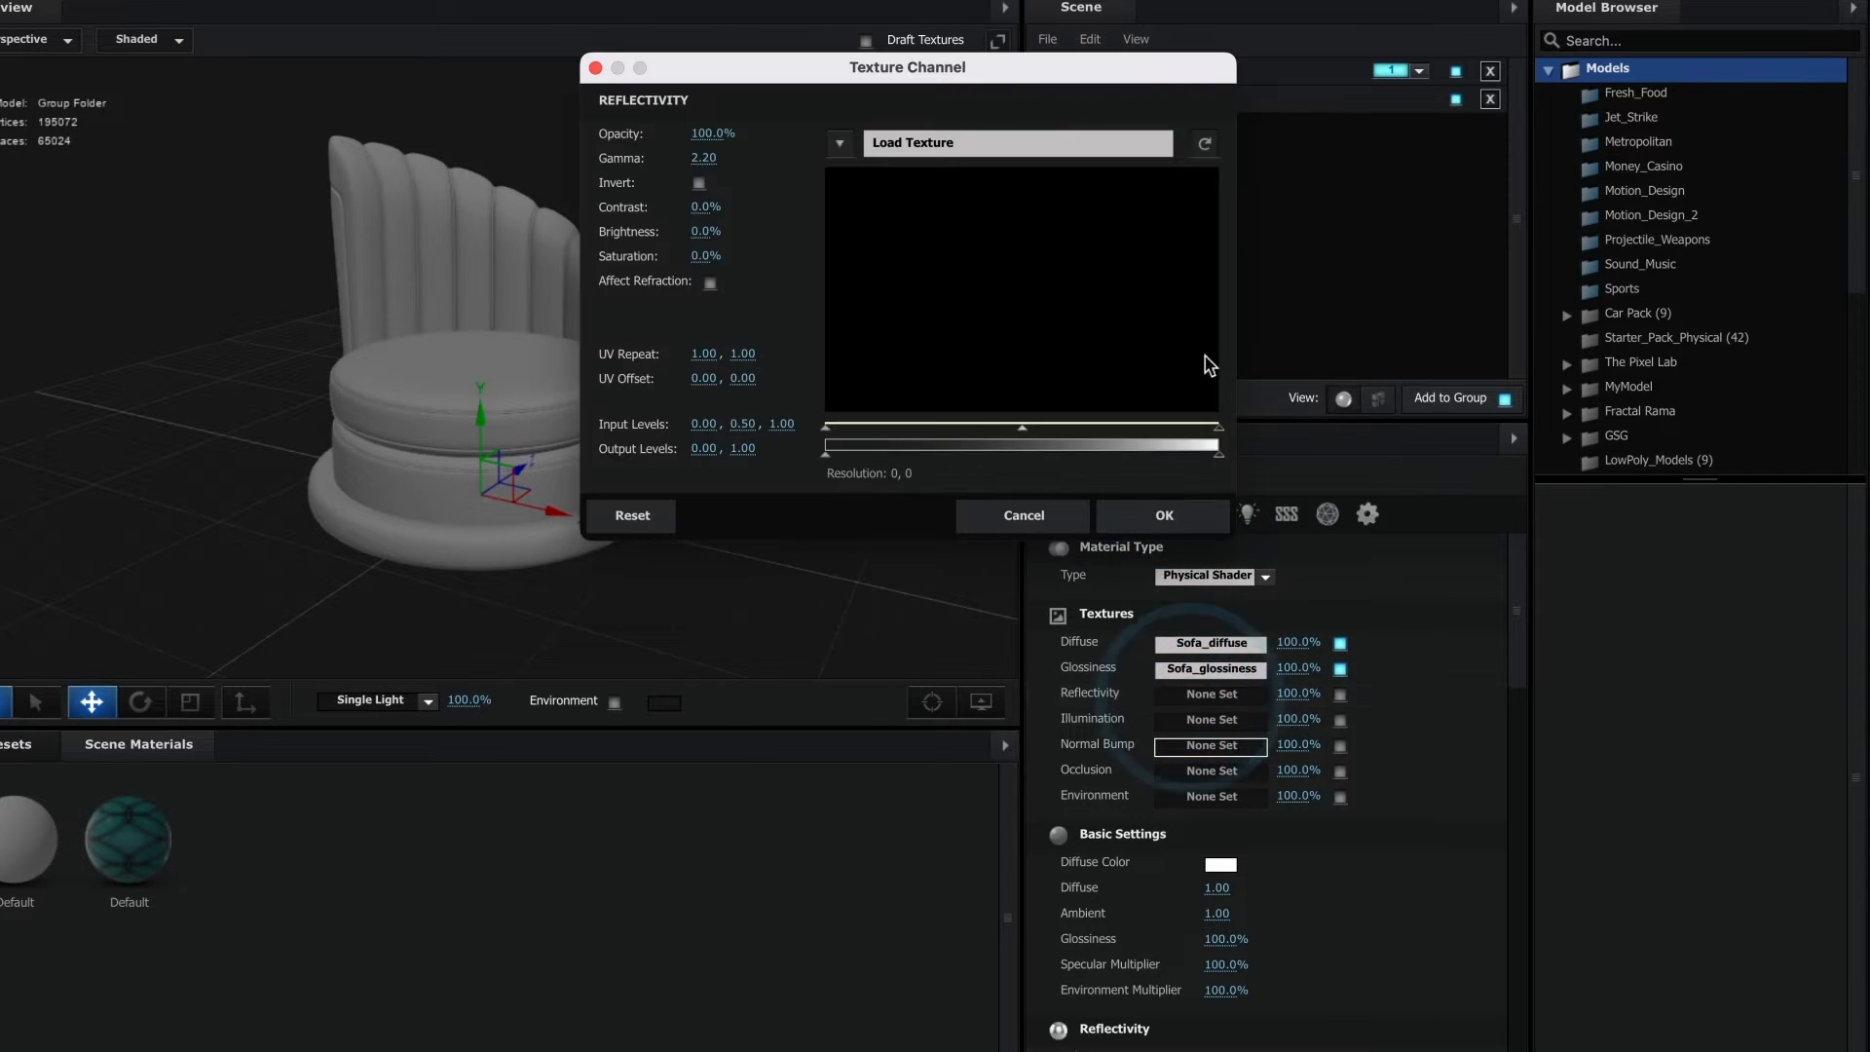
left_click(1060, 146)
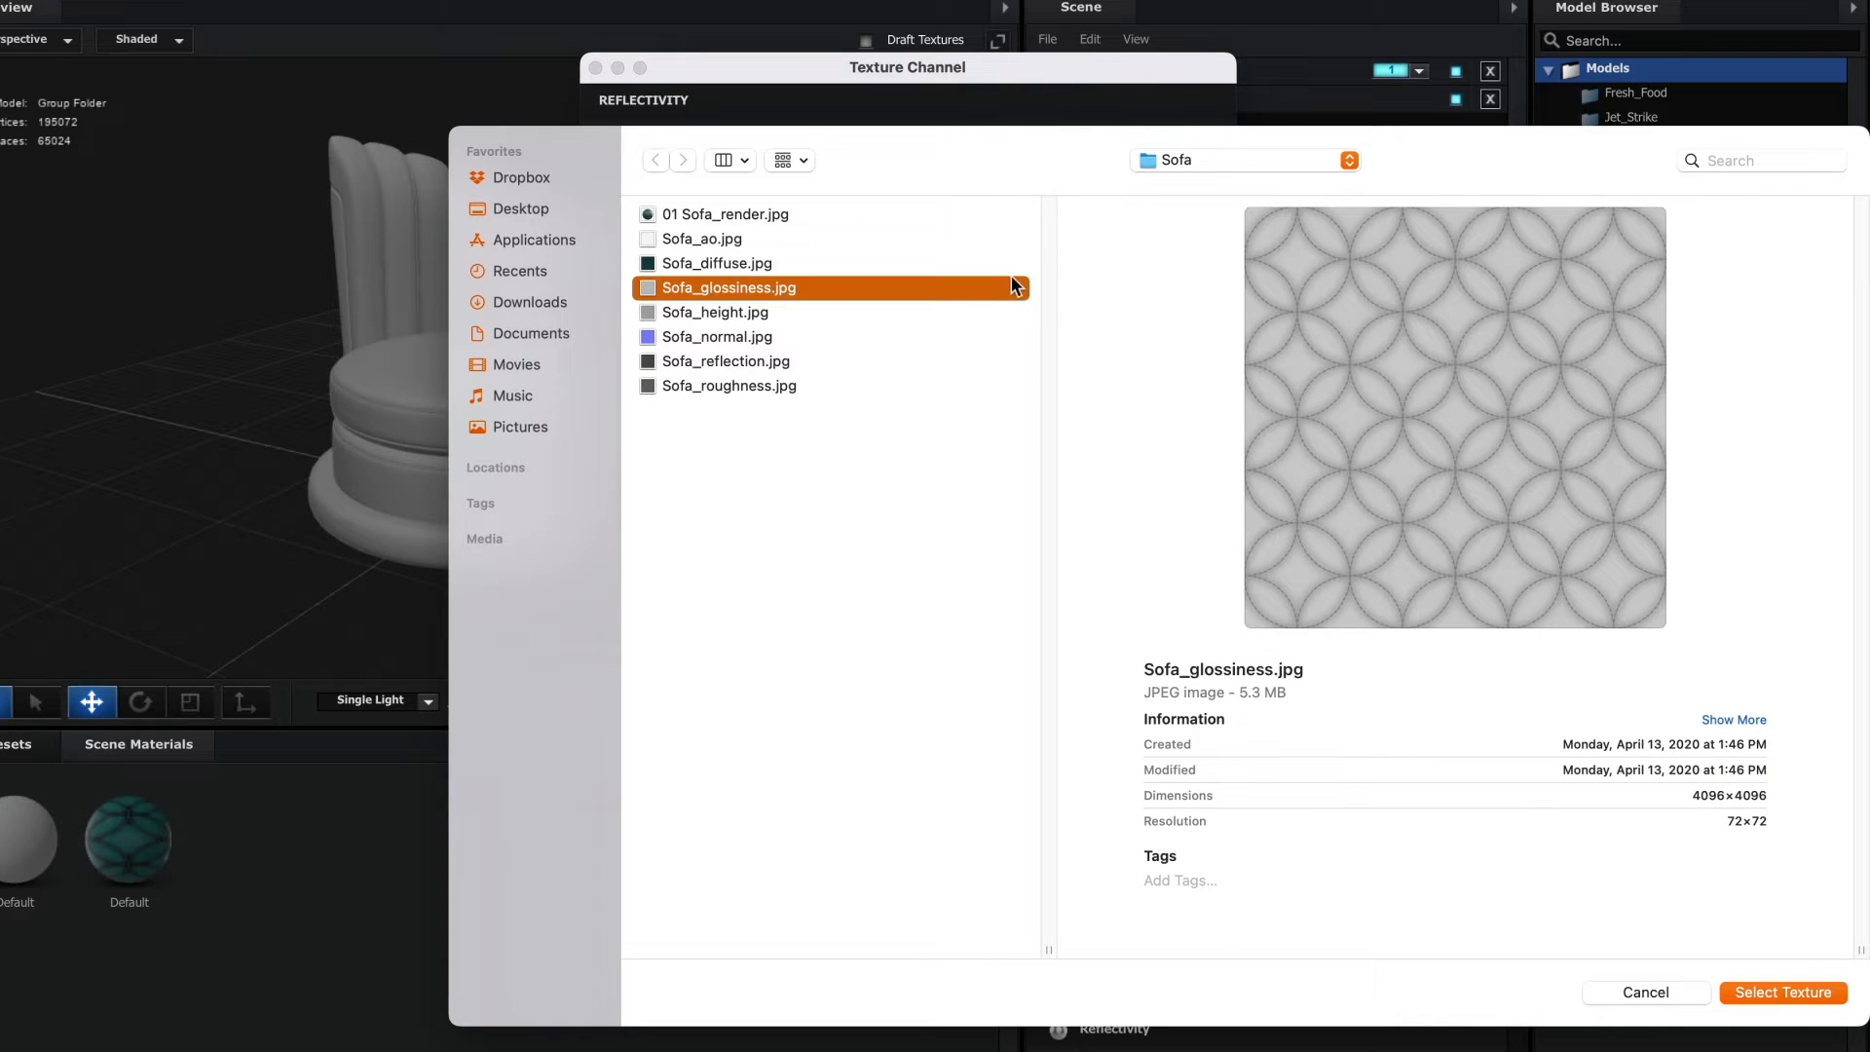
left_click(711, 362)
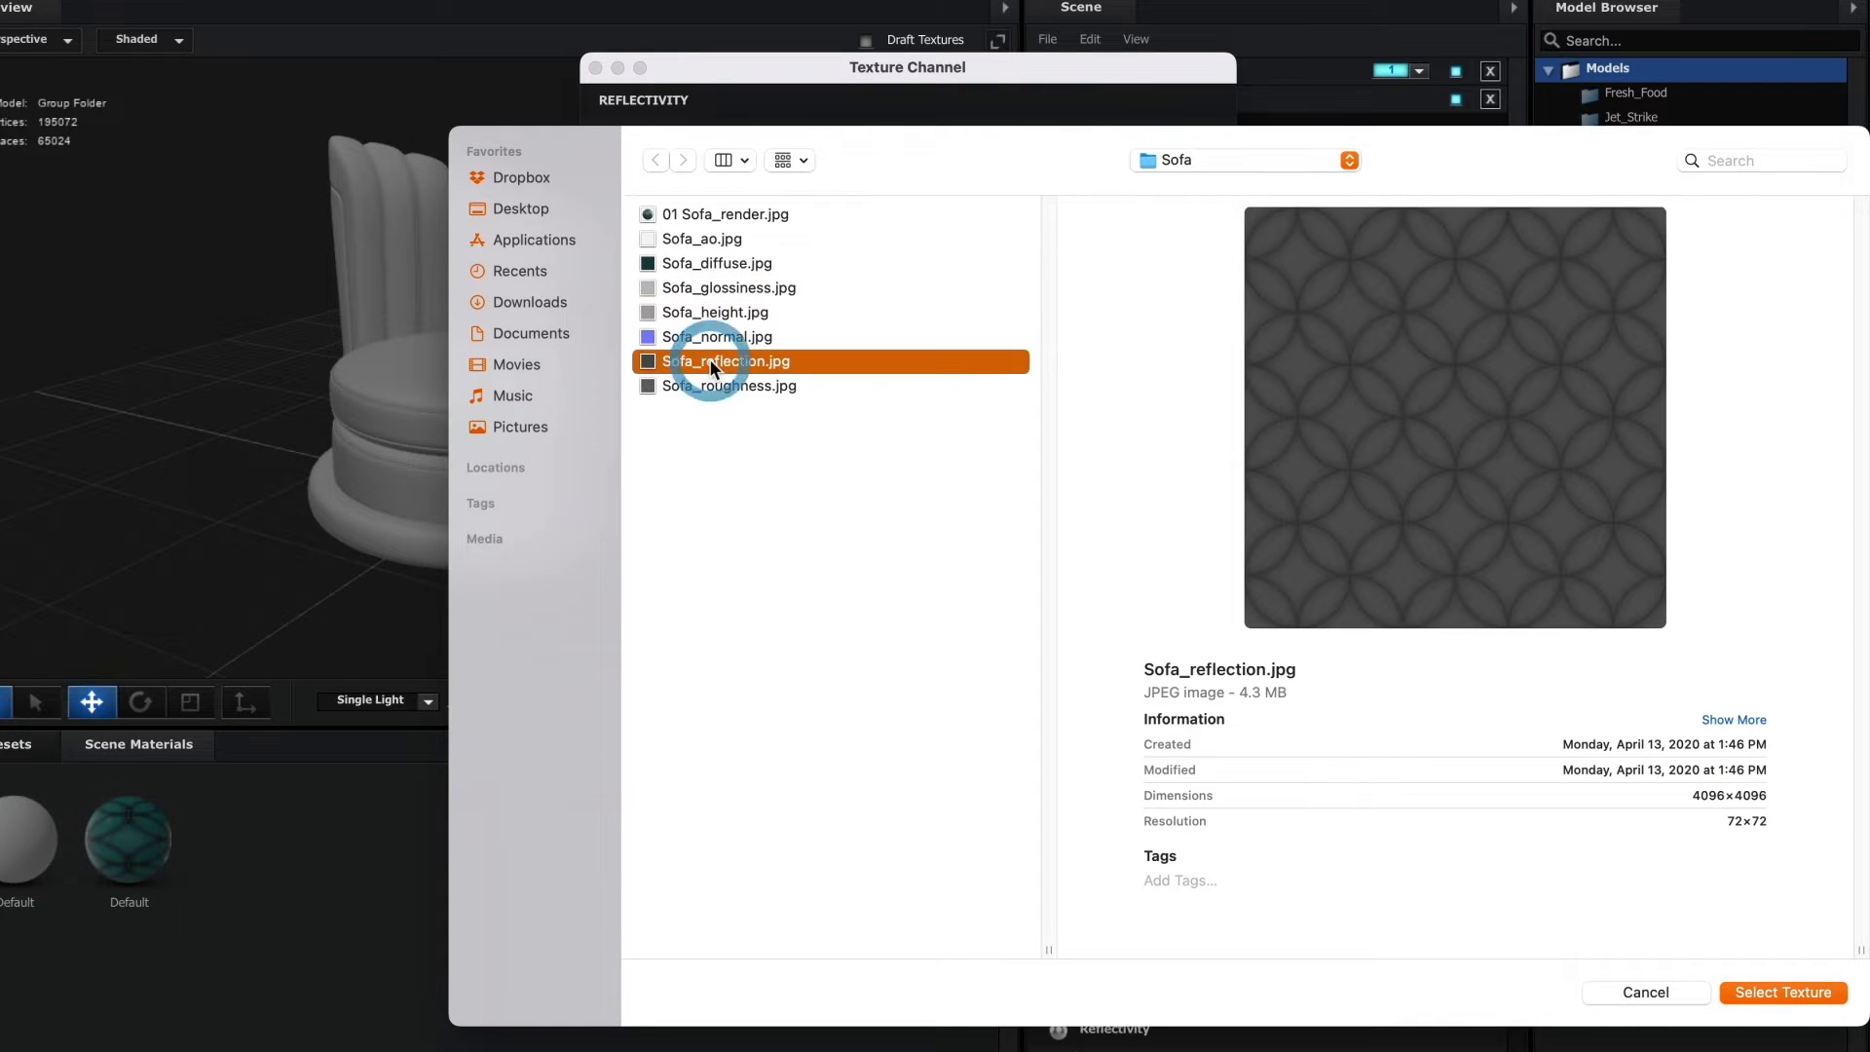
left_click(1772, 992)
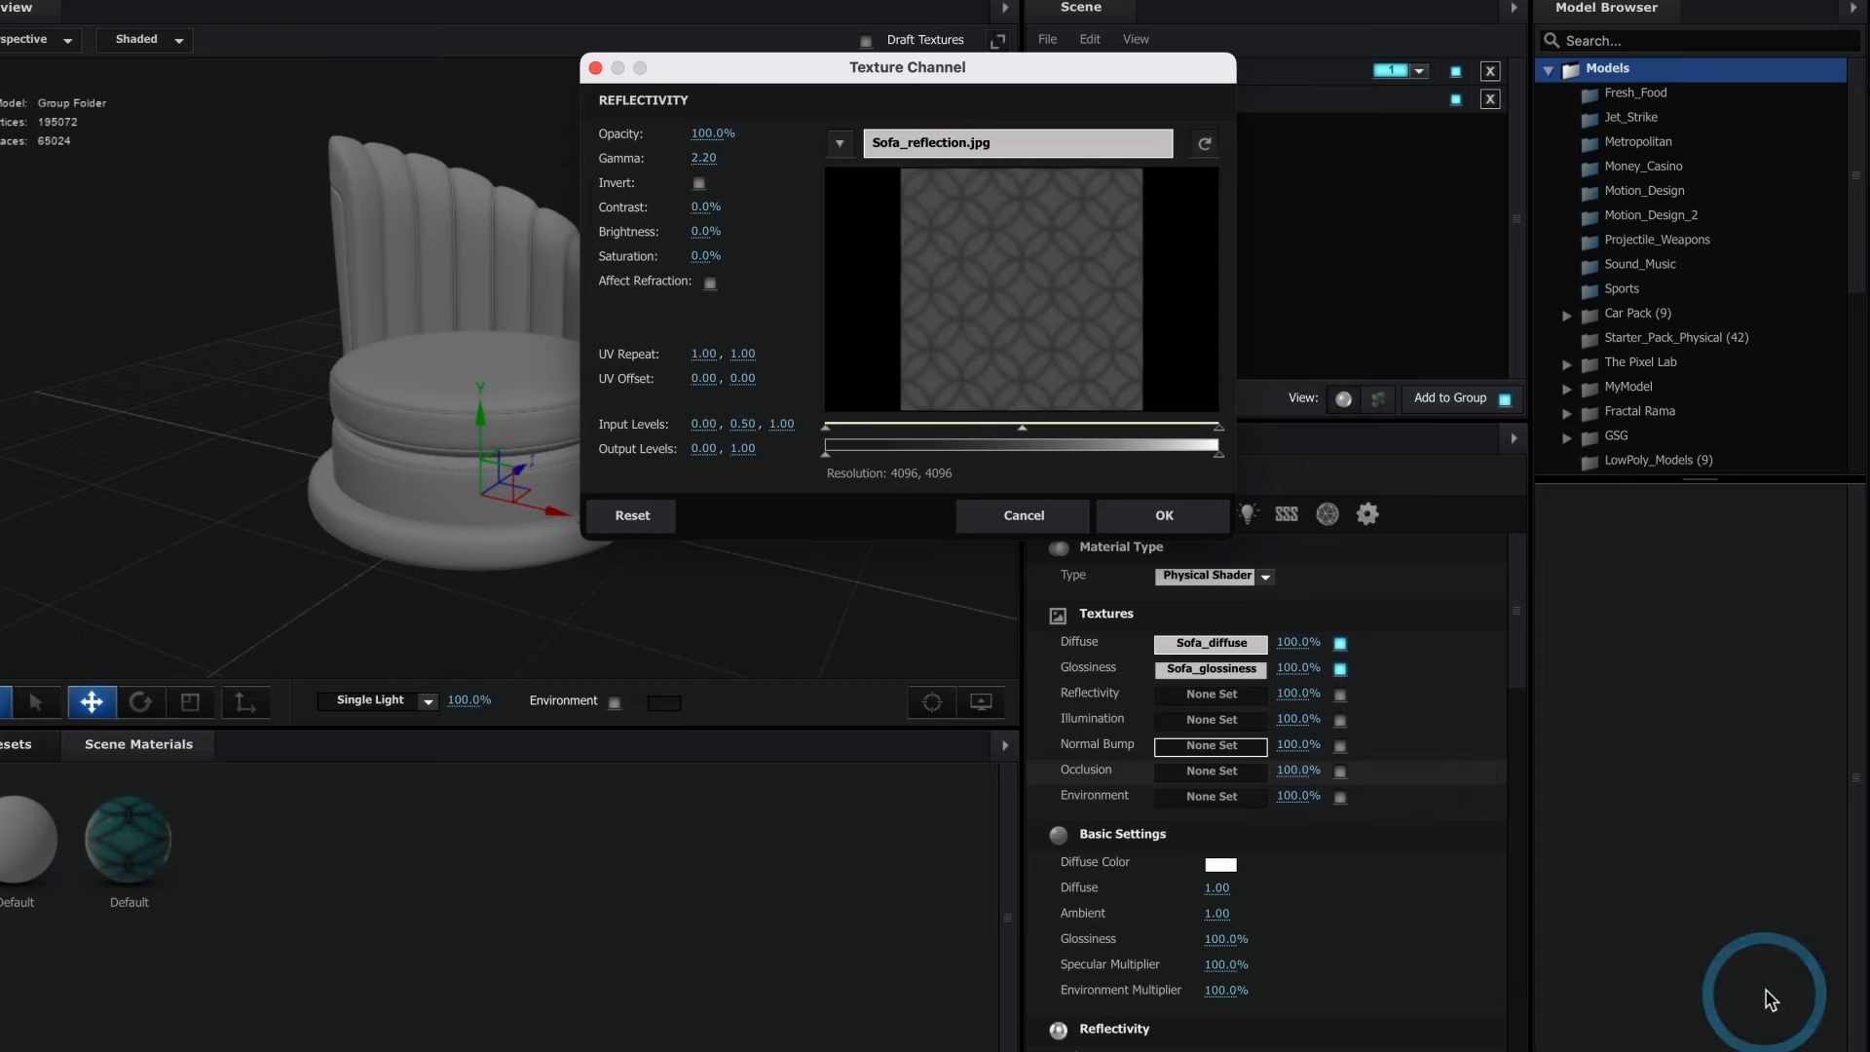
left_click(1164, 515)
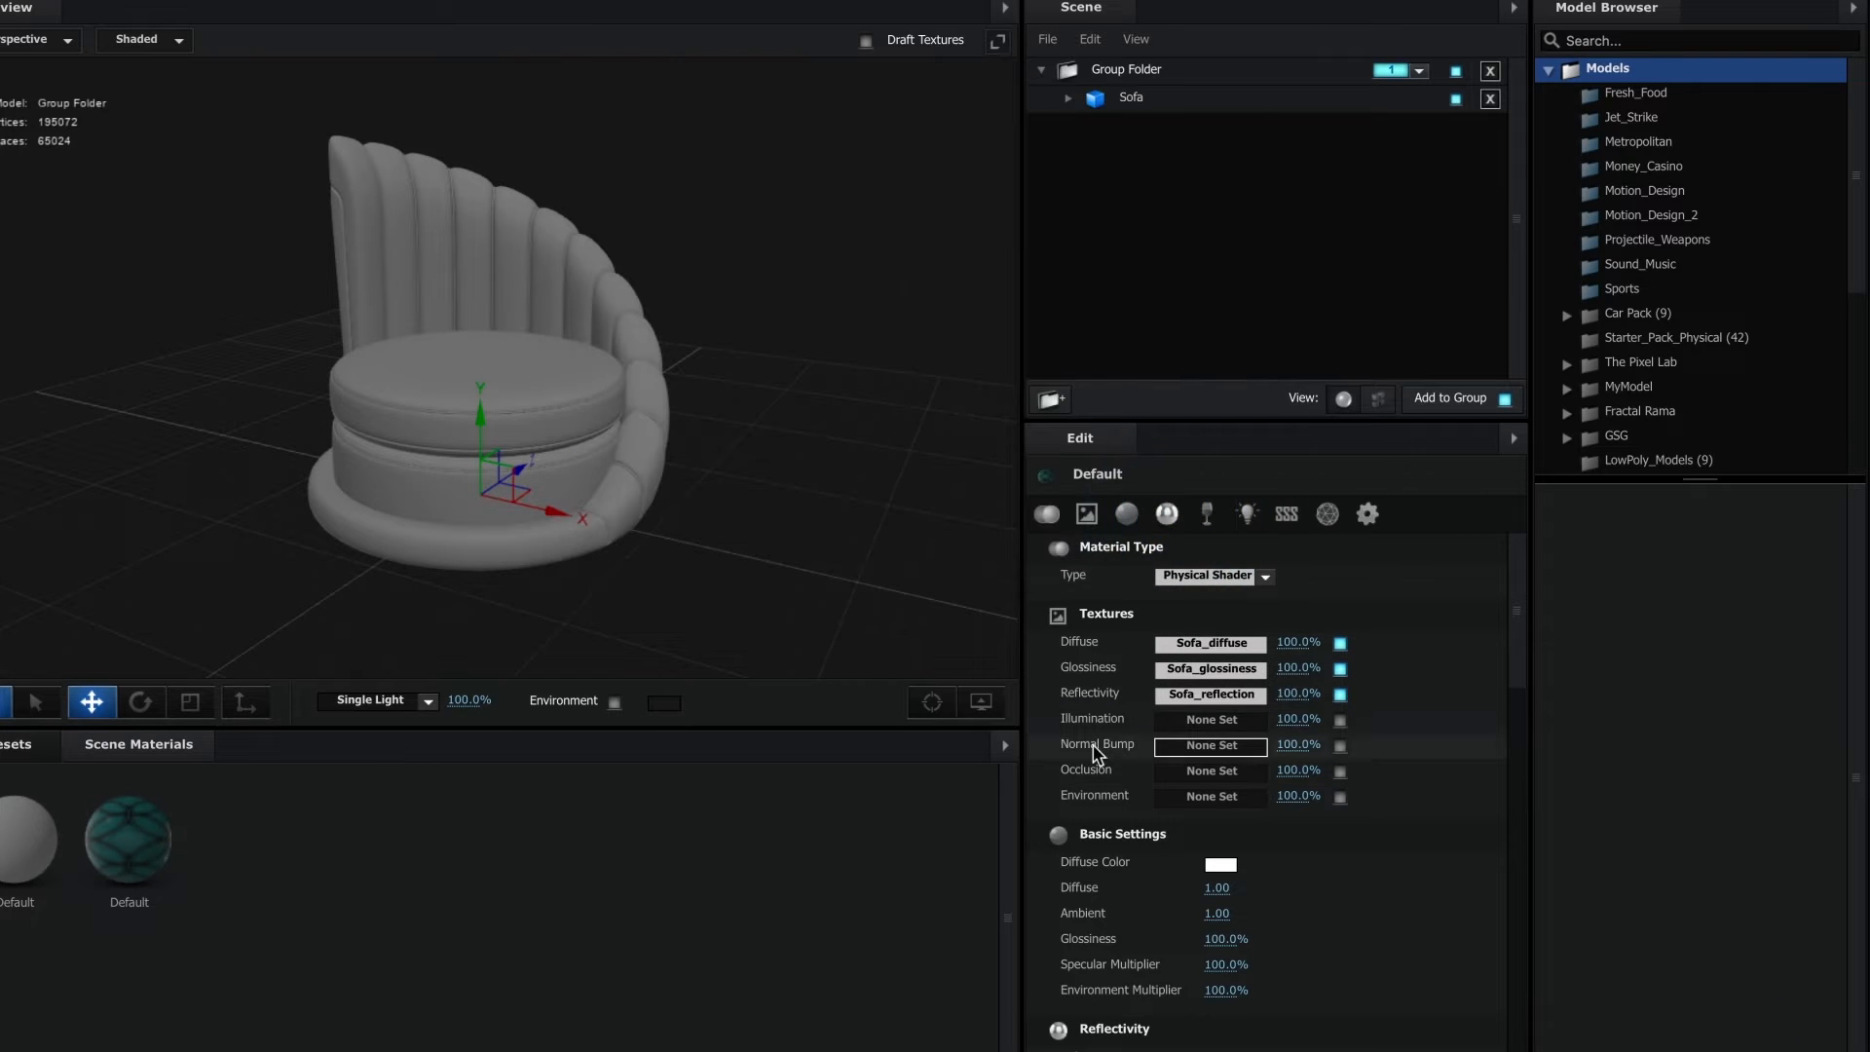
Step: Load Sofa_normal.jpg as the material's Normal Bump texture
left_click(1211, 745)
left_click(1060, 148)
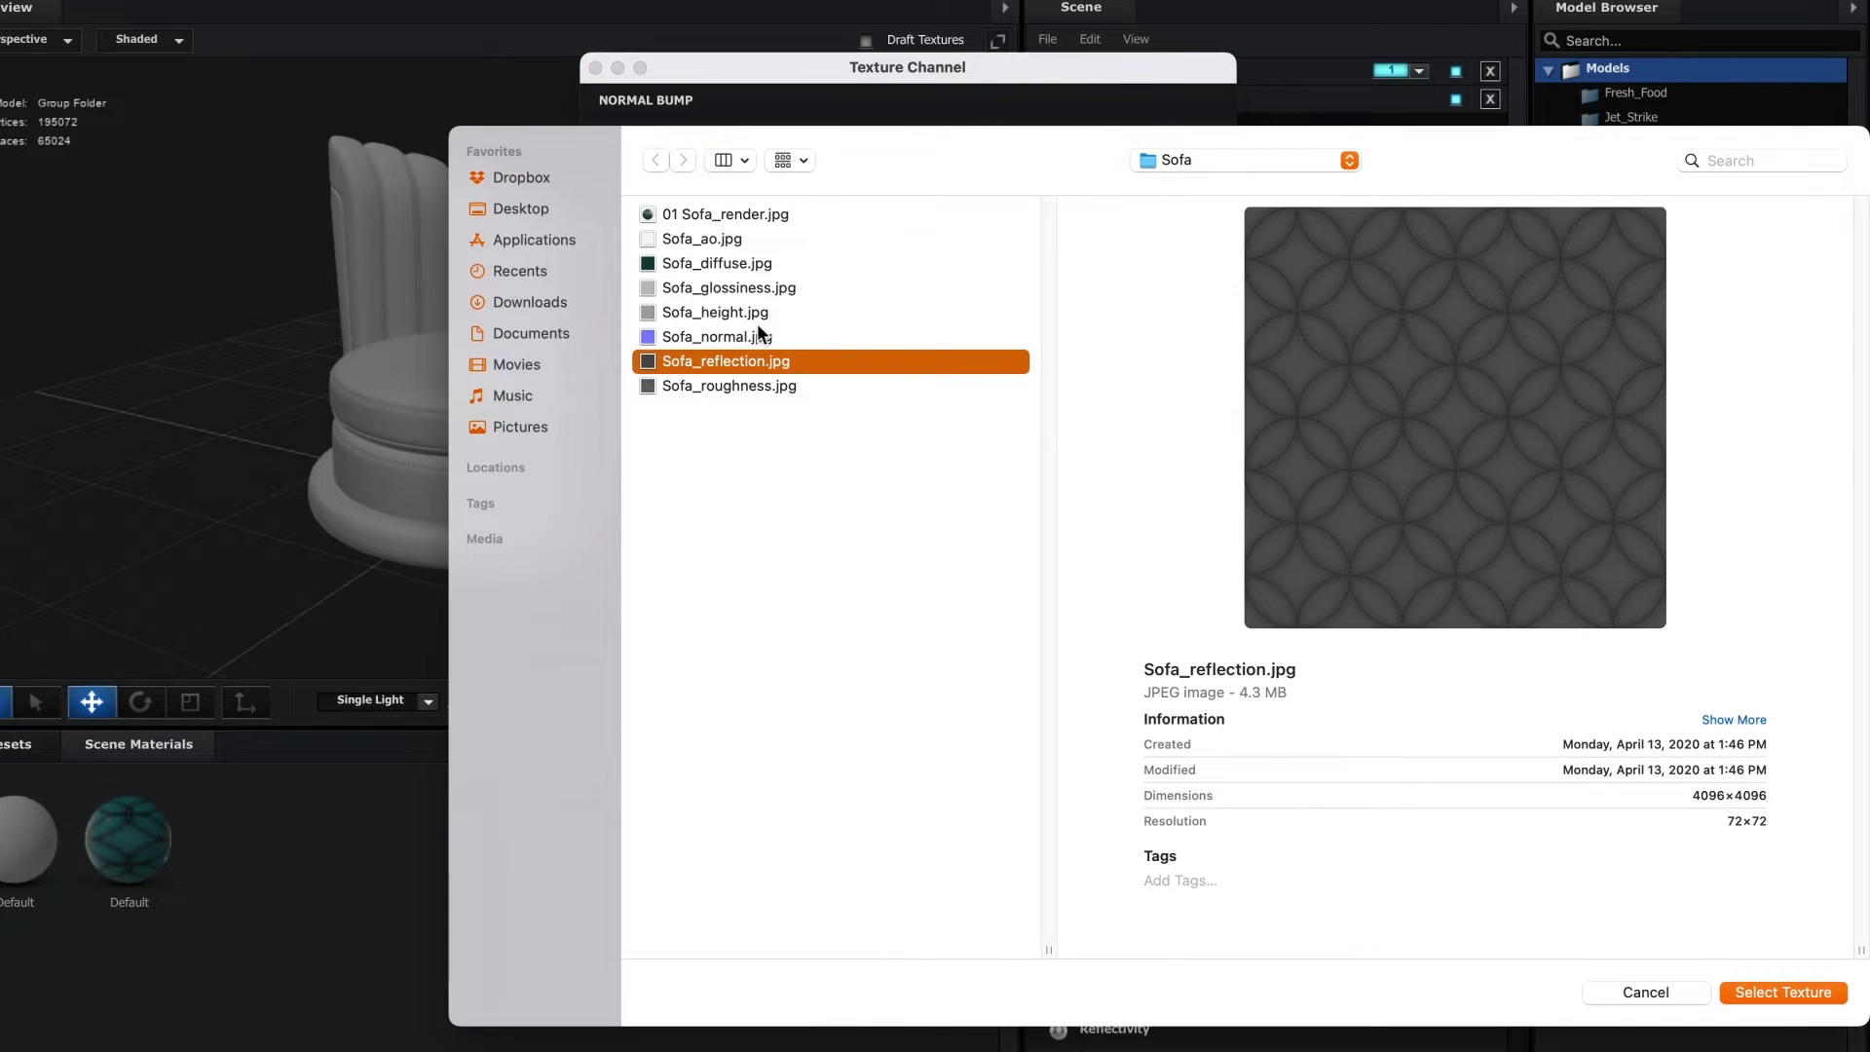
left_click(735, 335)
left_click(1781, 991)
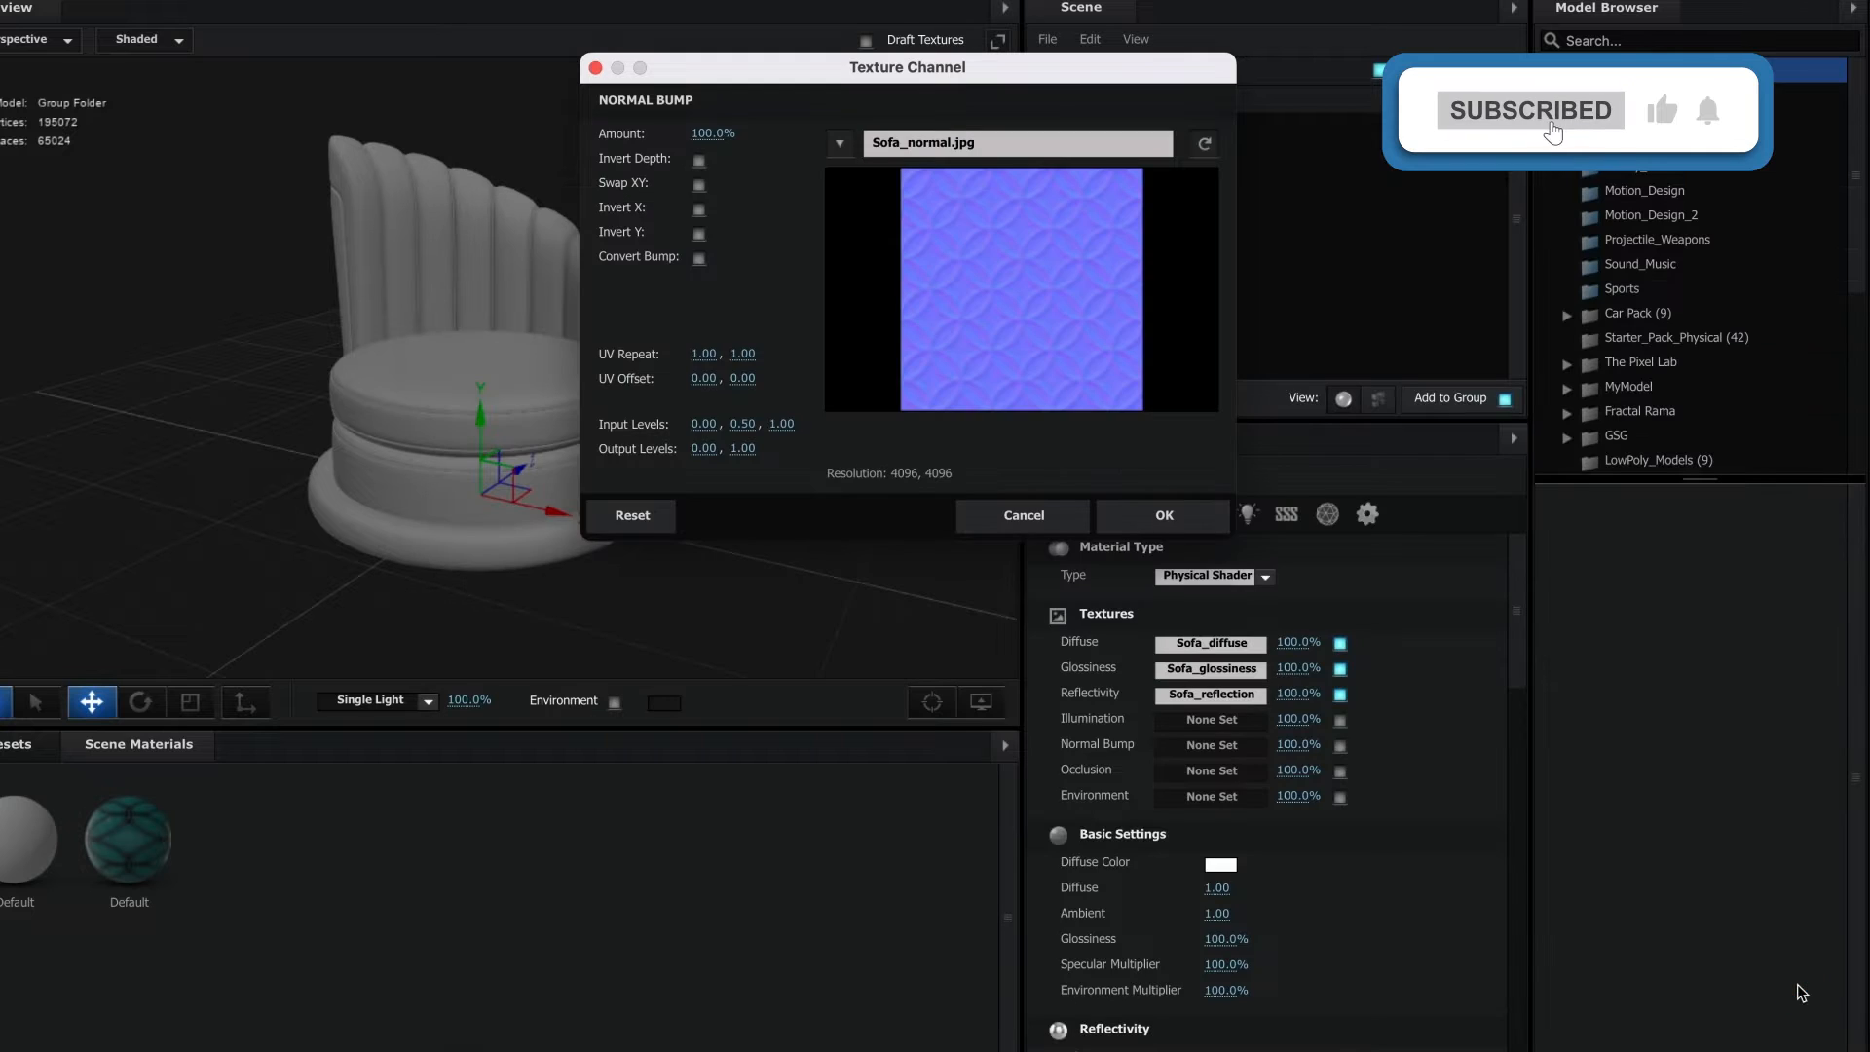
left_click(1164, 515)
Step: Load Sofa_ao.jpg as the material's Occlusion texture
left_click(1186, 771)
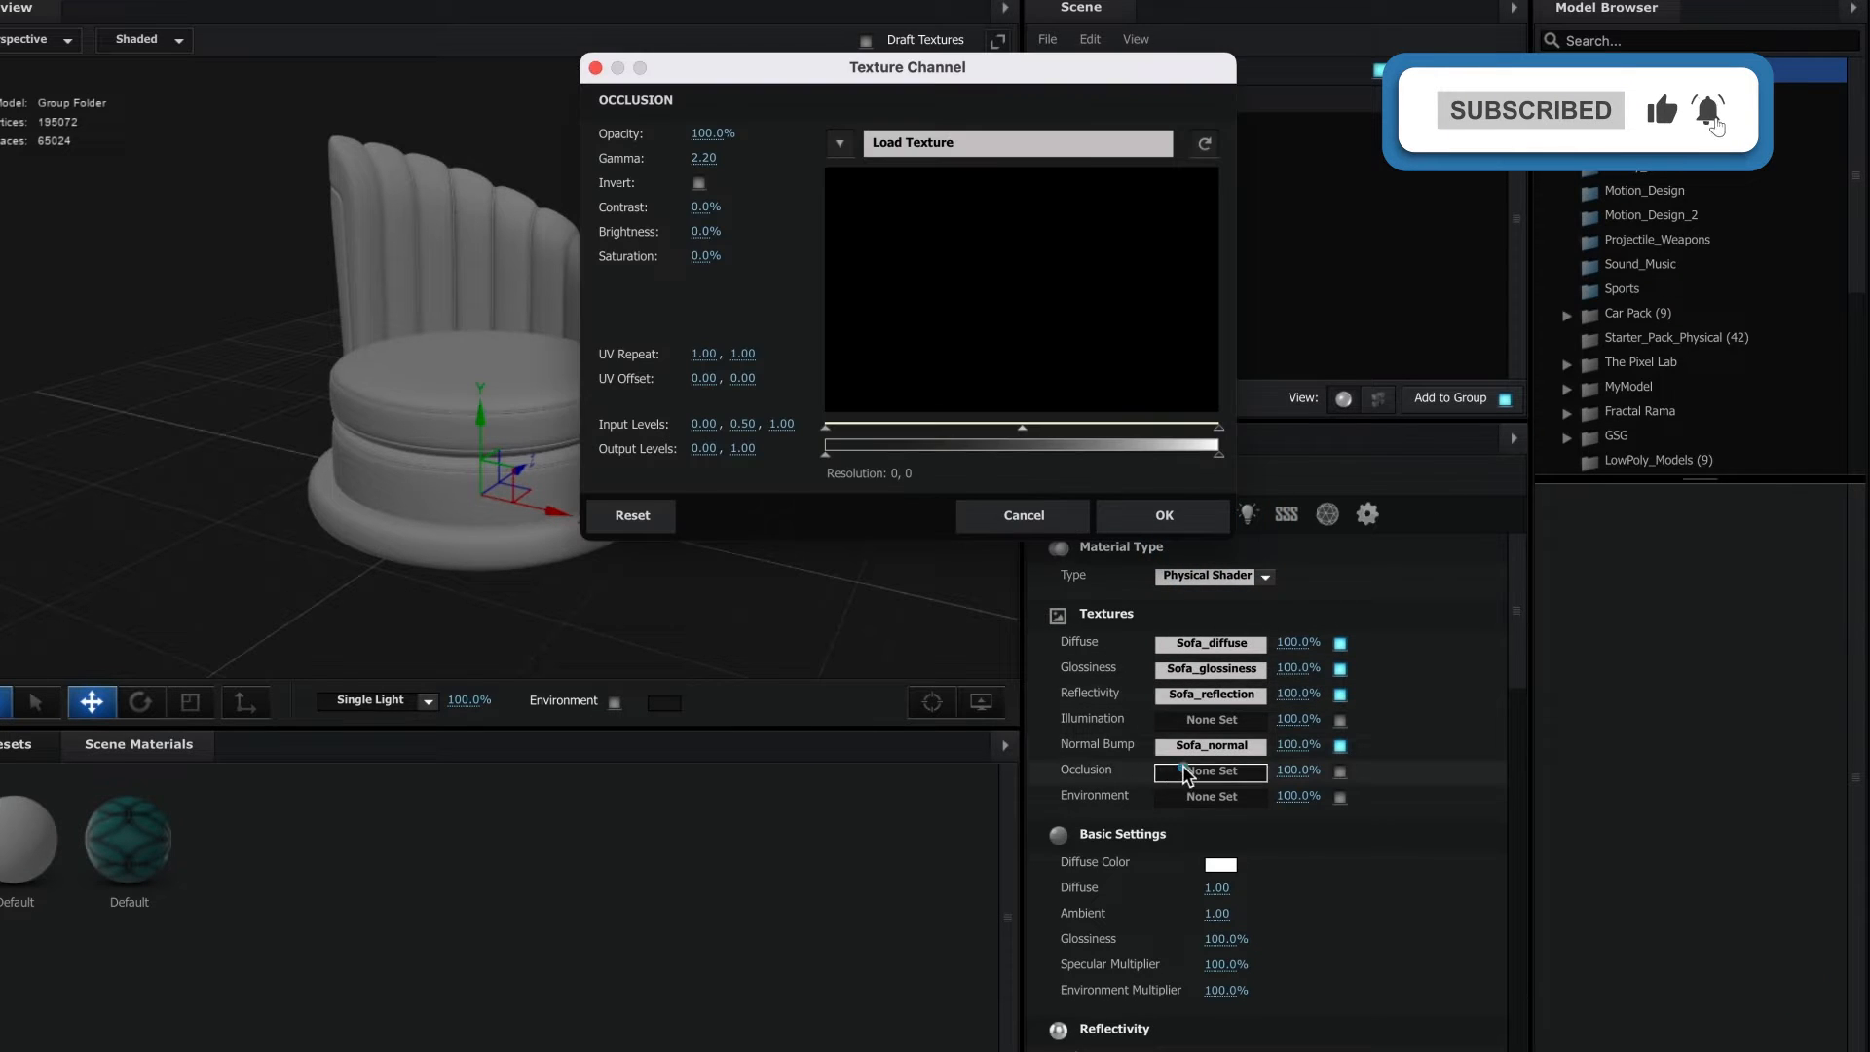
left_click(1059, 144)
left_click(693, 238)
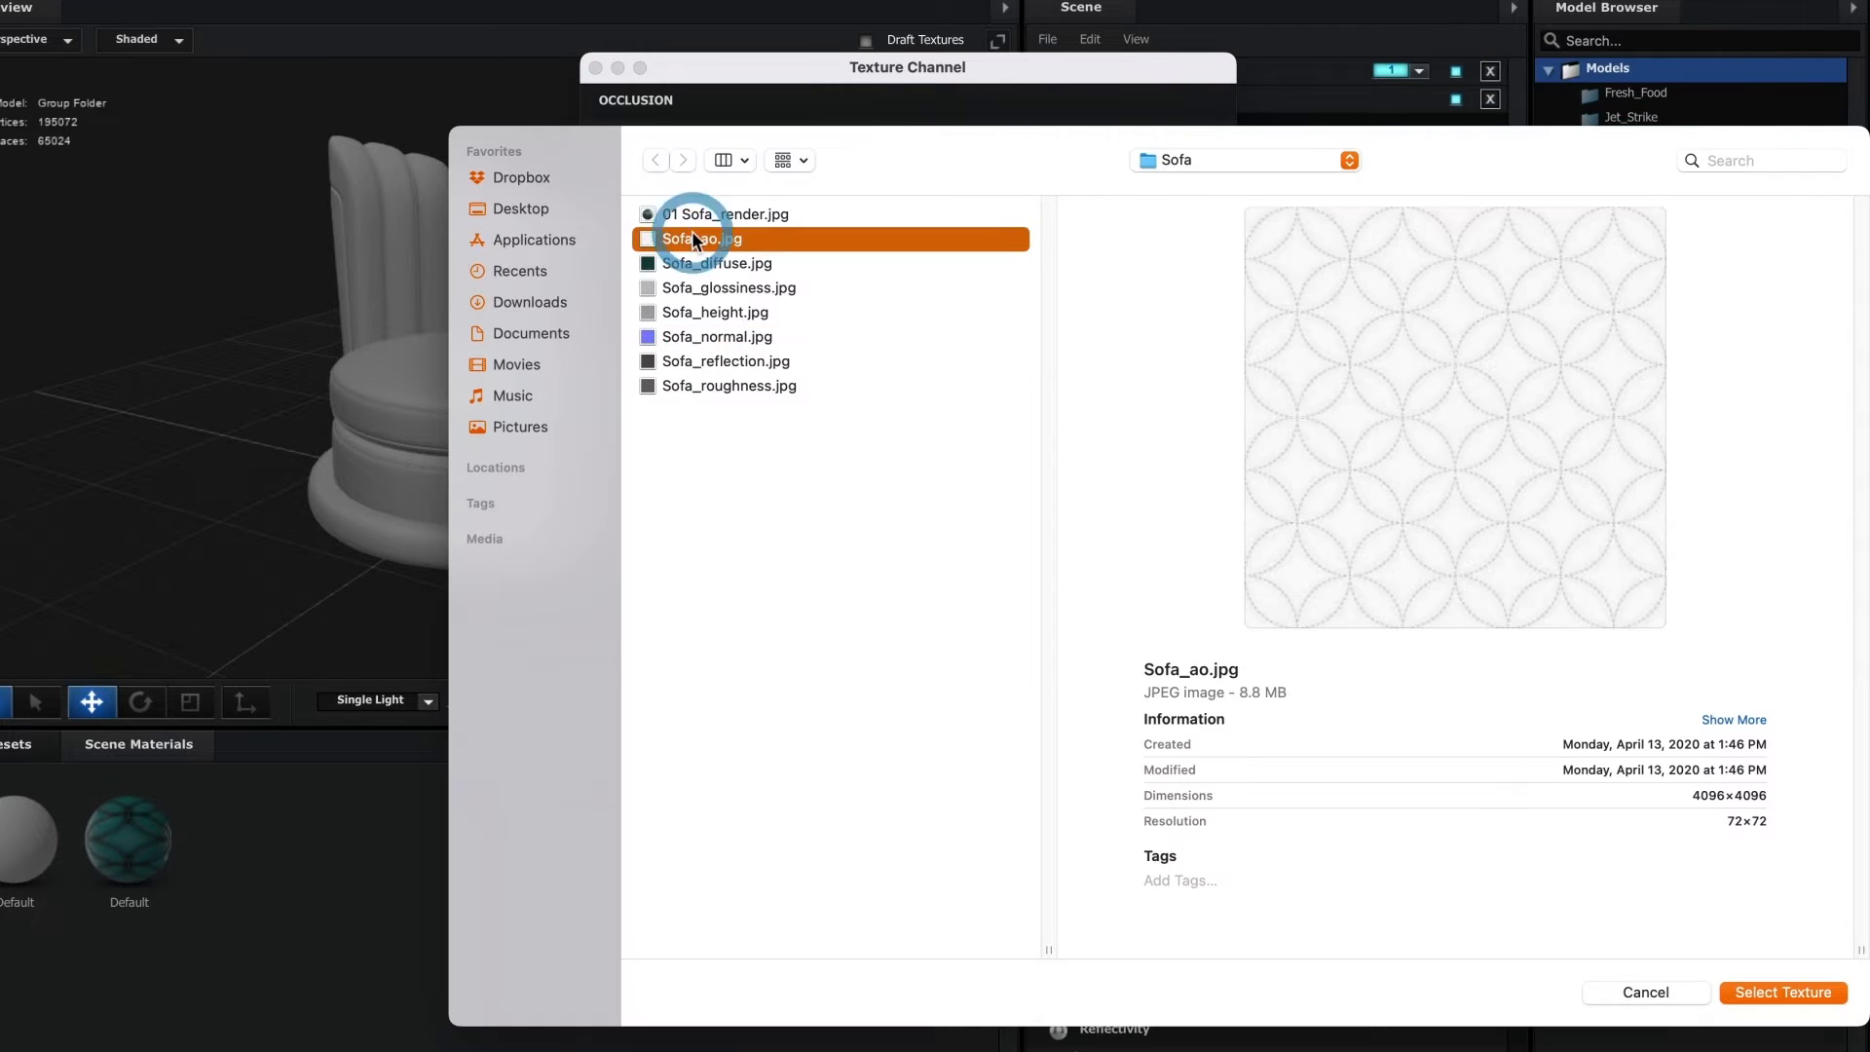
left_click(1738, 992)
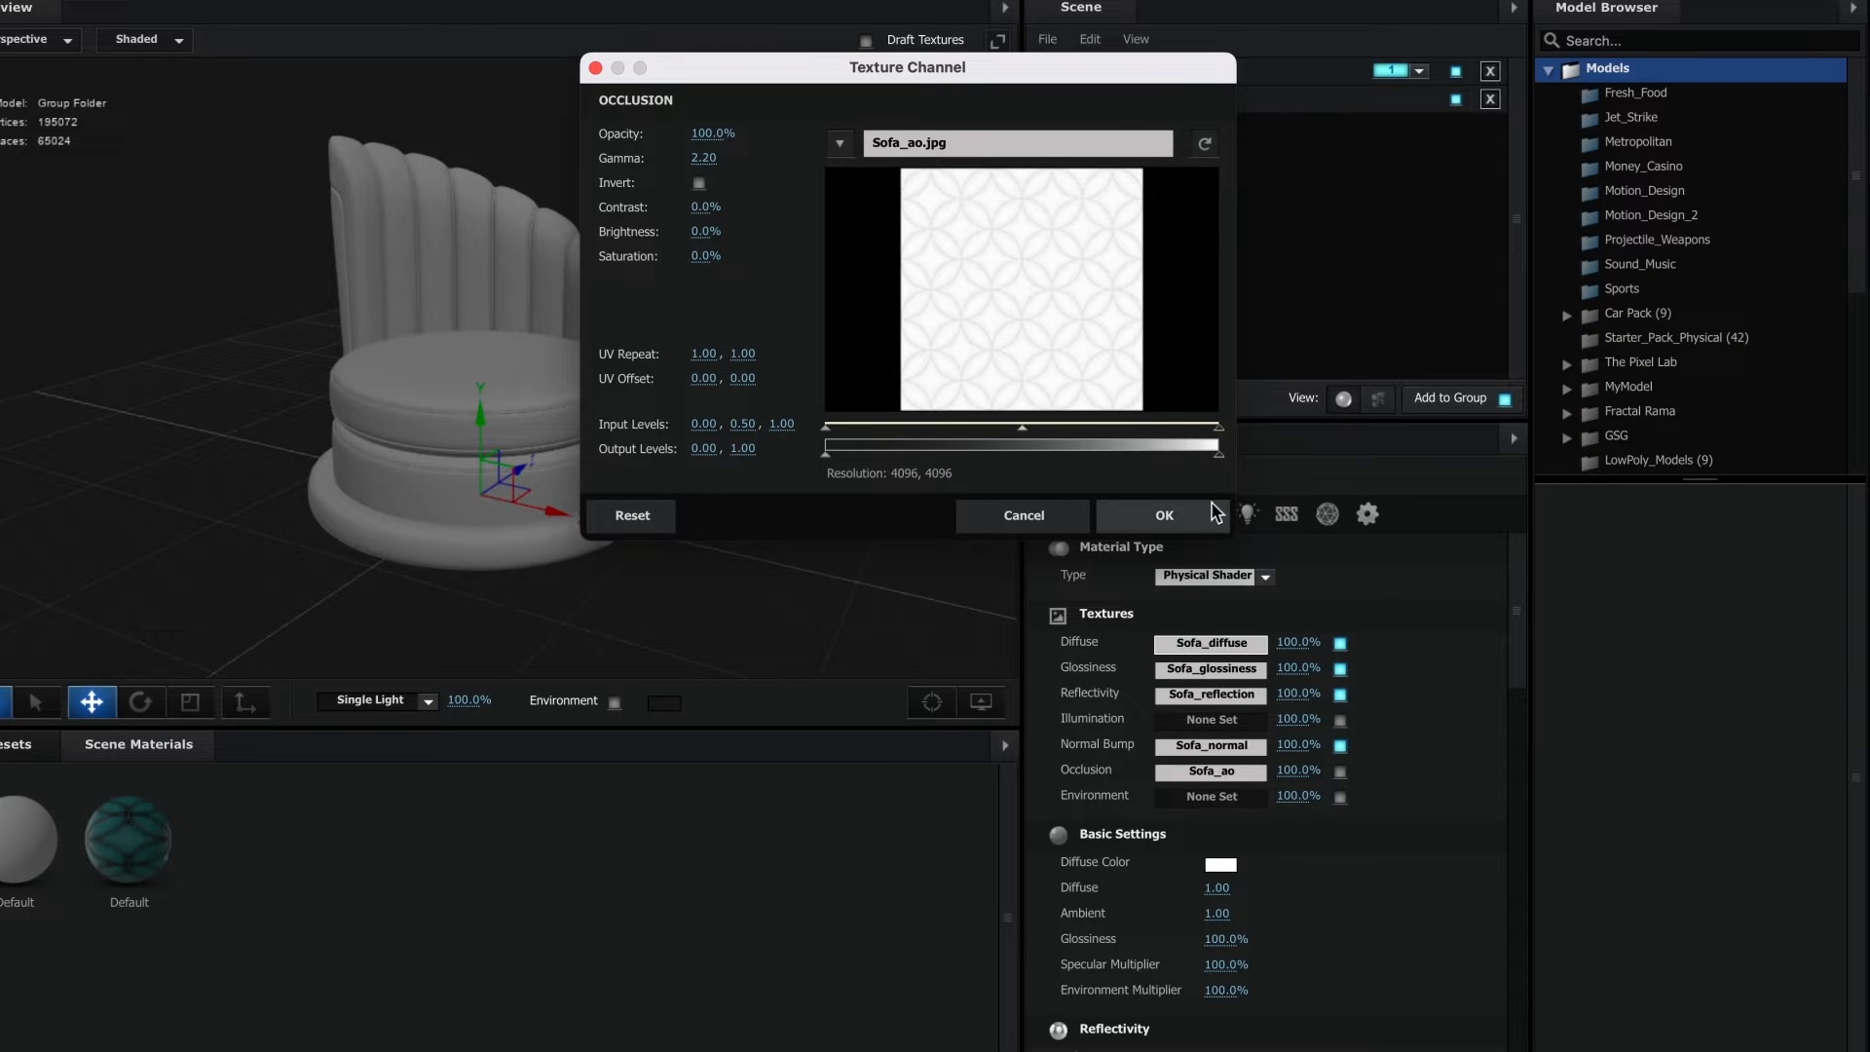
left_click(1169, 516)
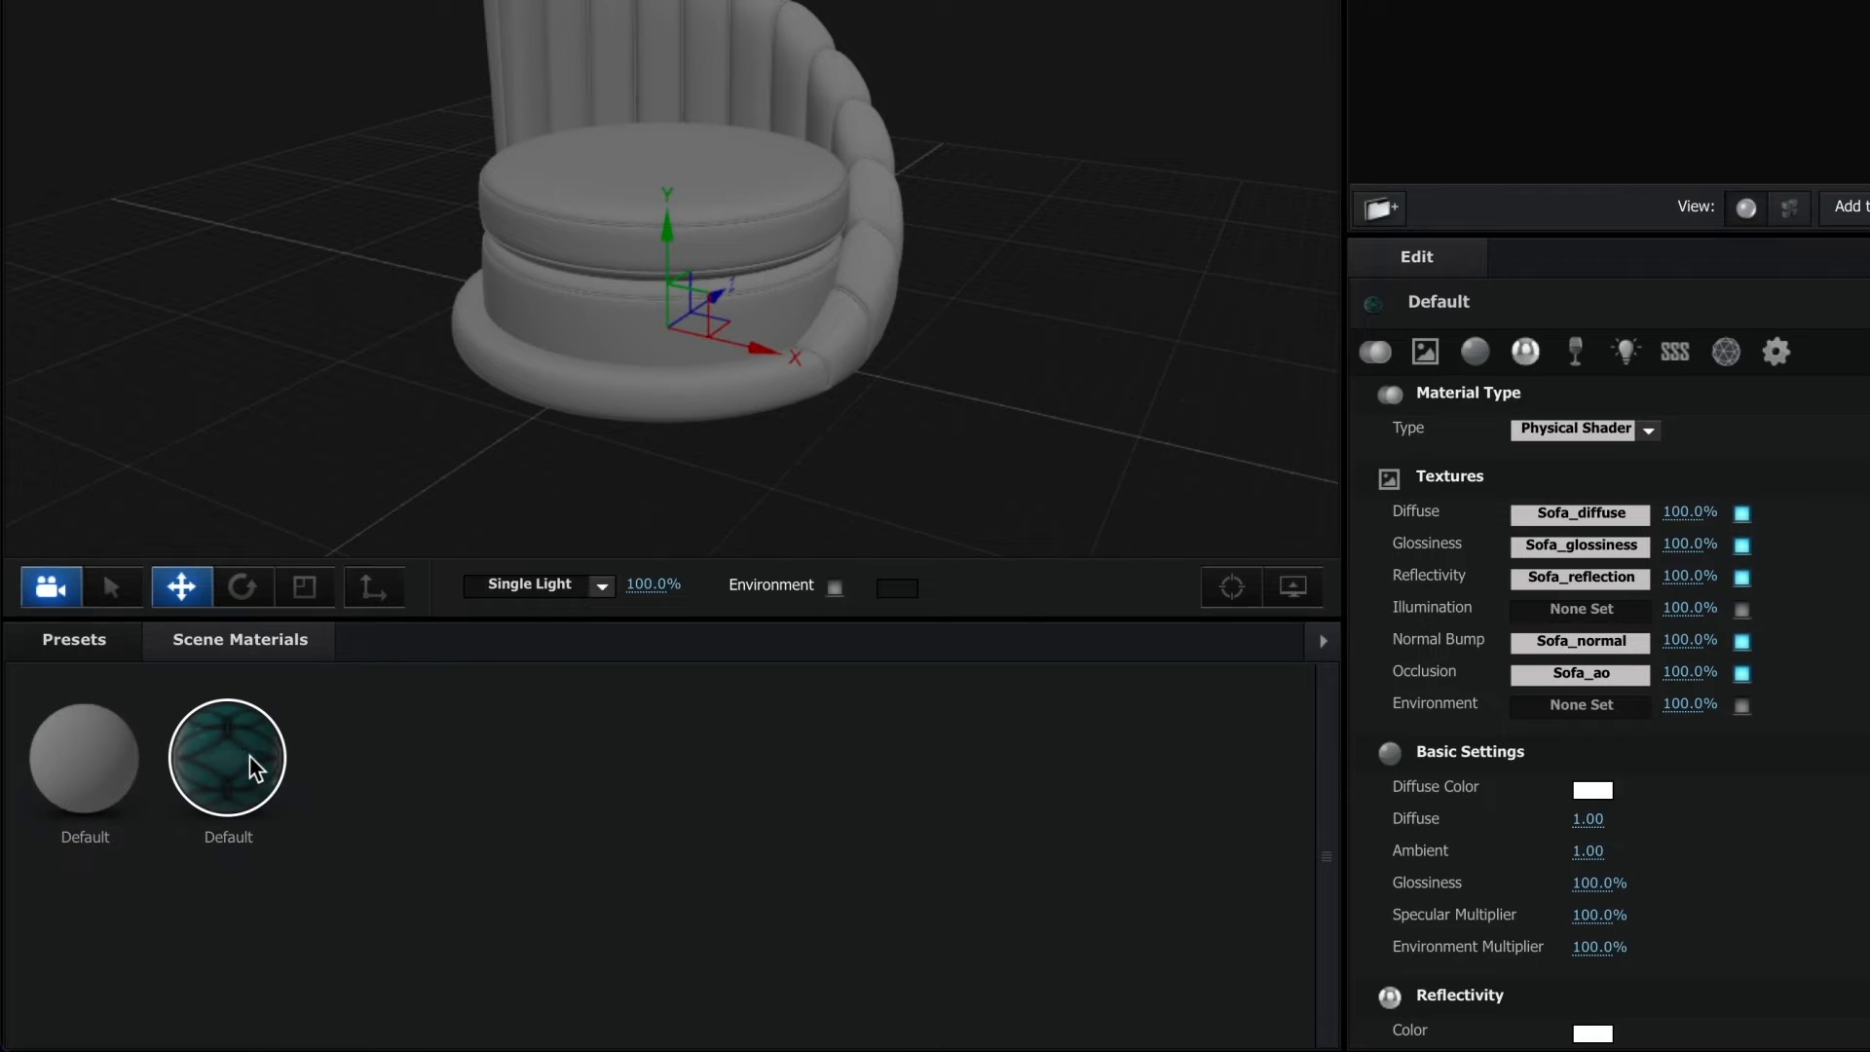
Step: Rename the textured sofa material to Sofa and apply it to the Sofa model in the scene
left_click(247, 762)
right_click(240, 779)
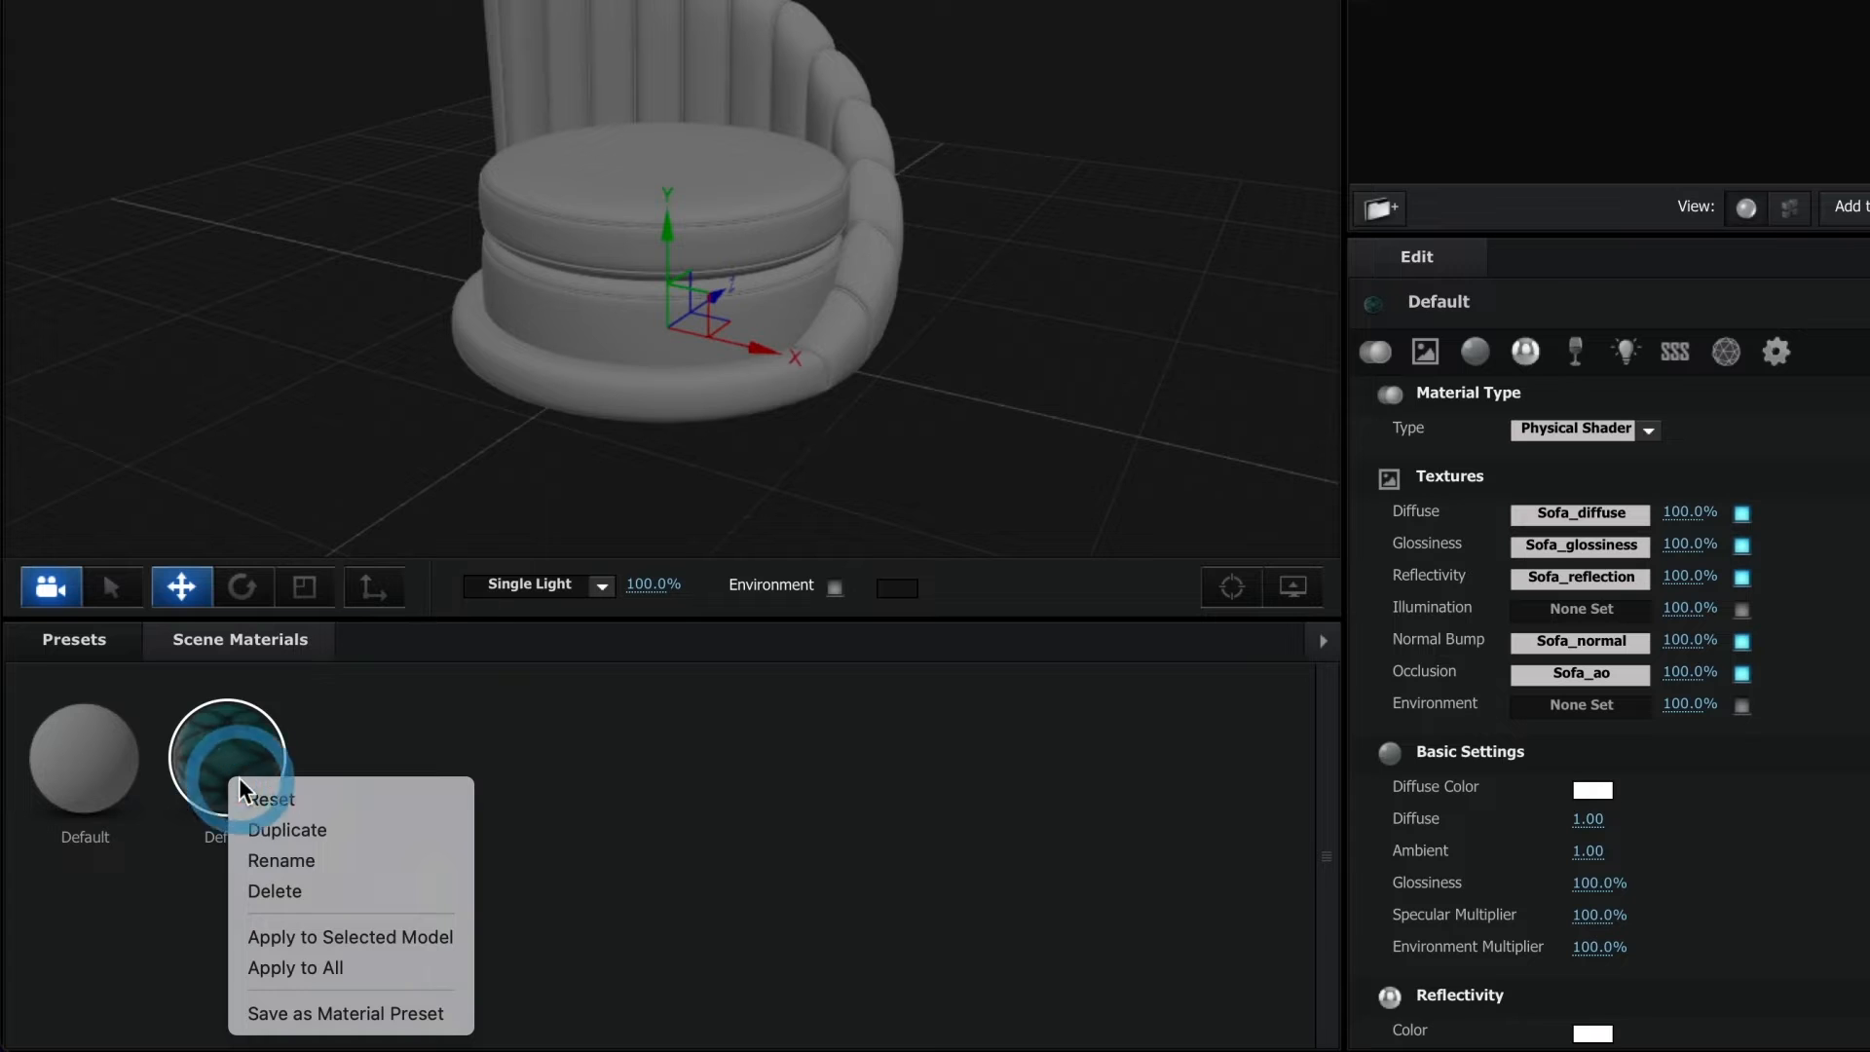
left_click(280, 860)
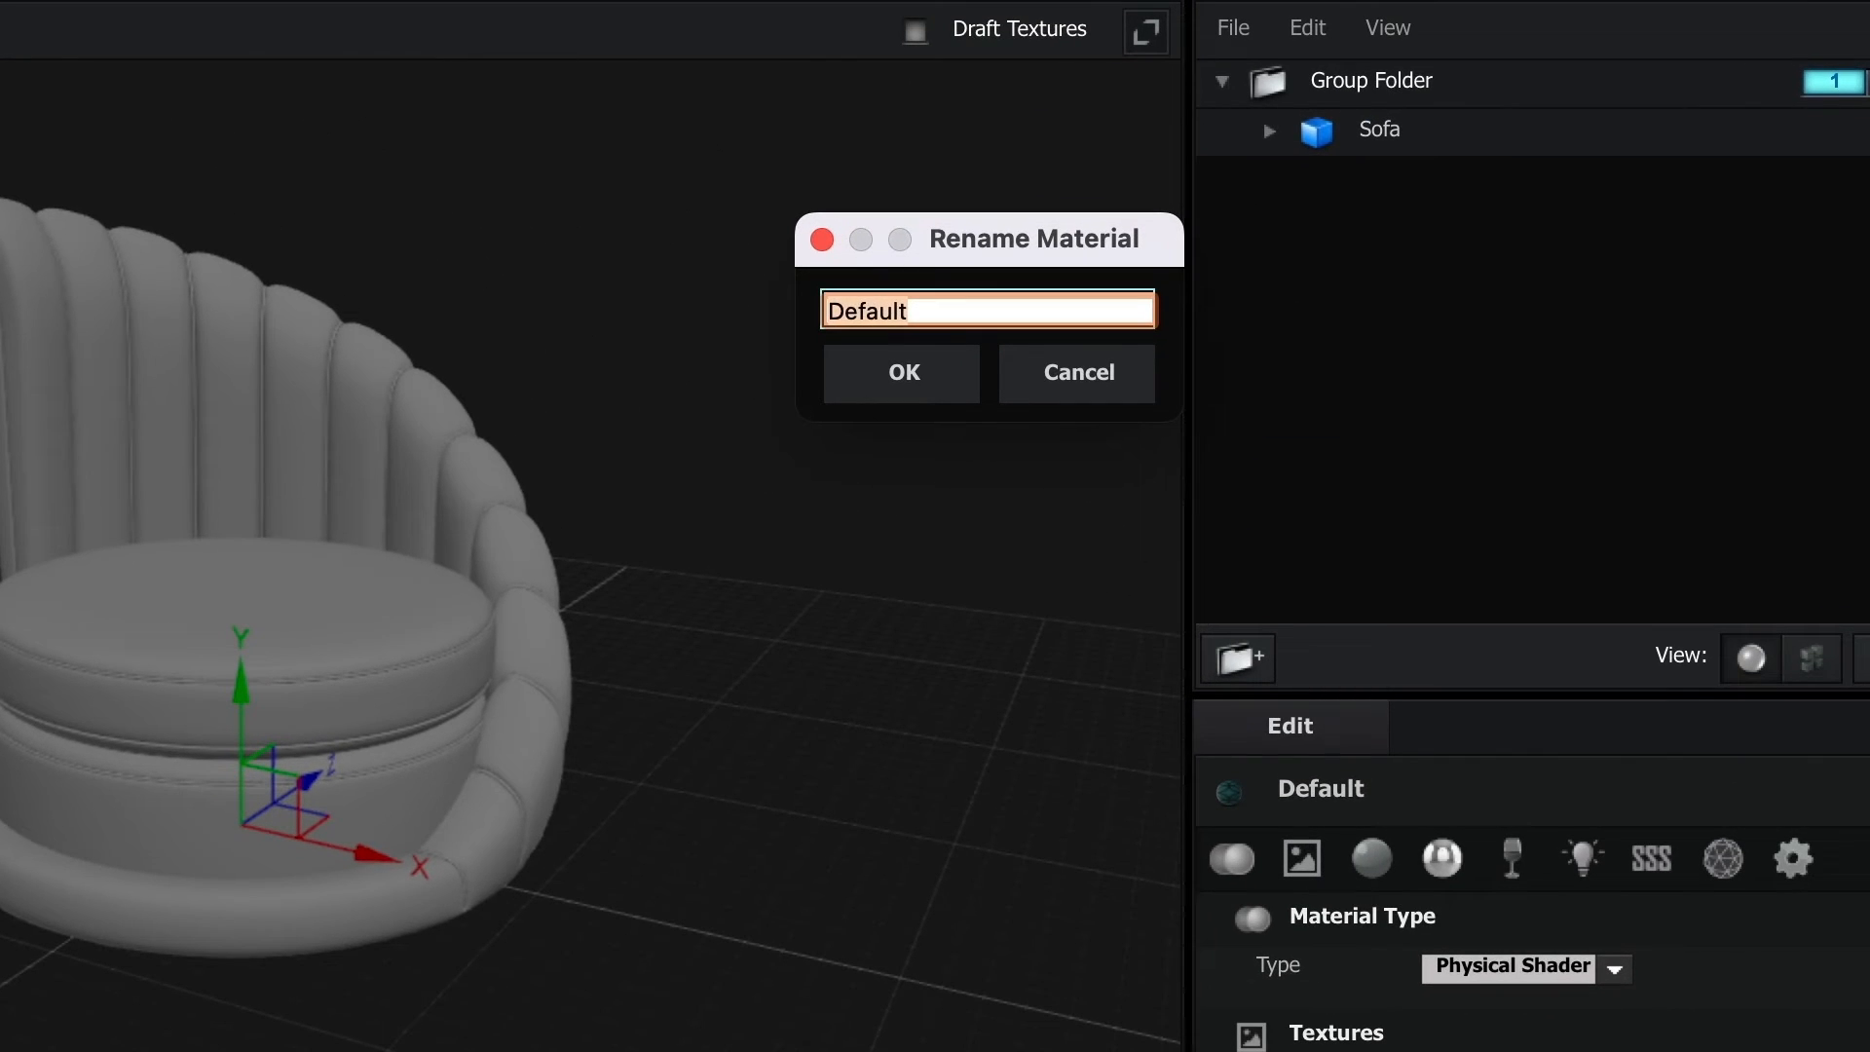
type("Sofa")
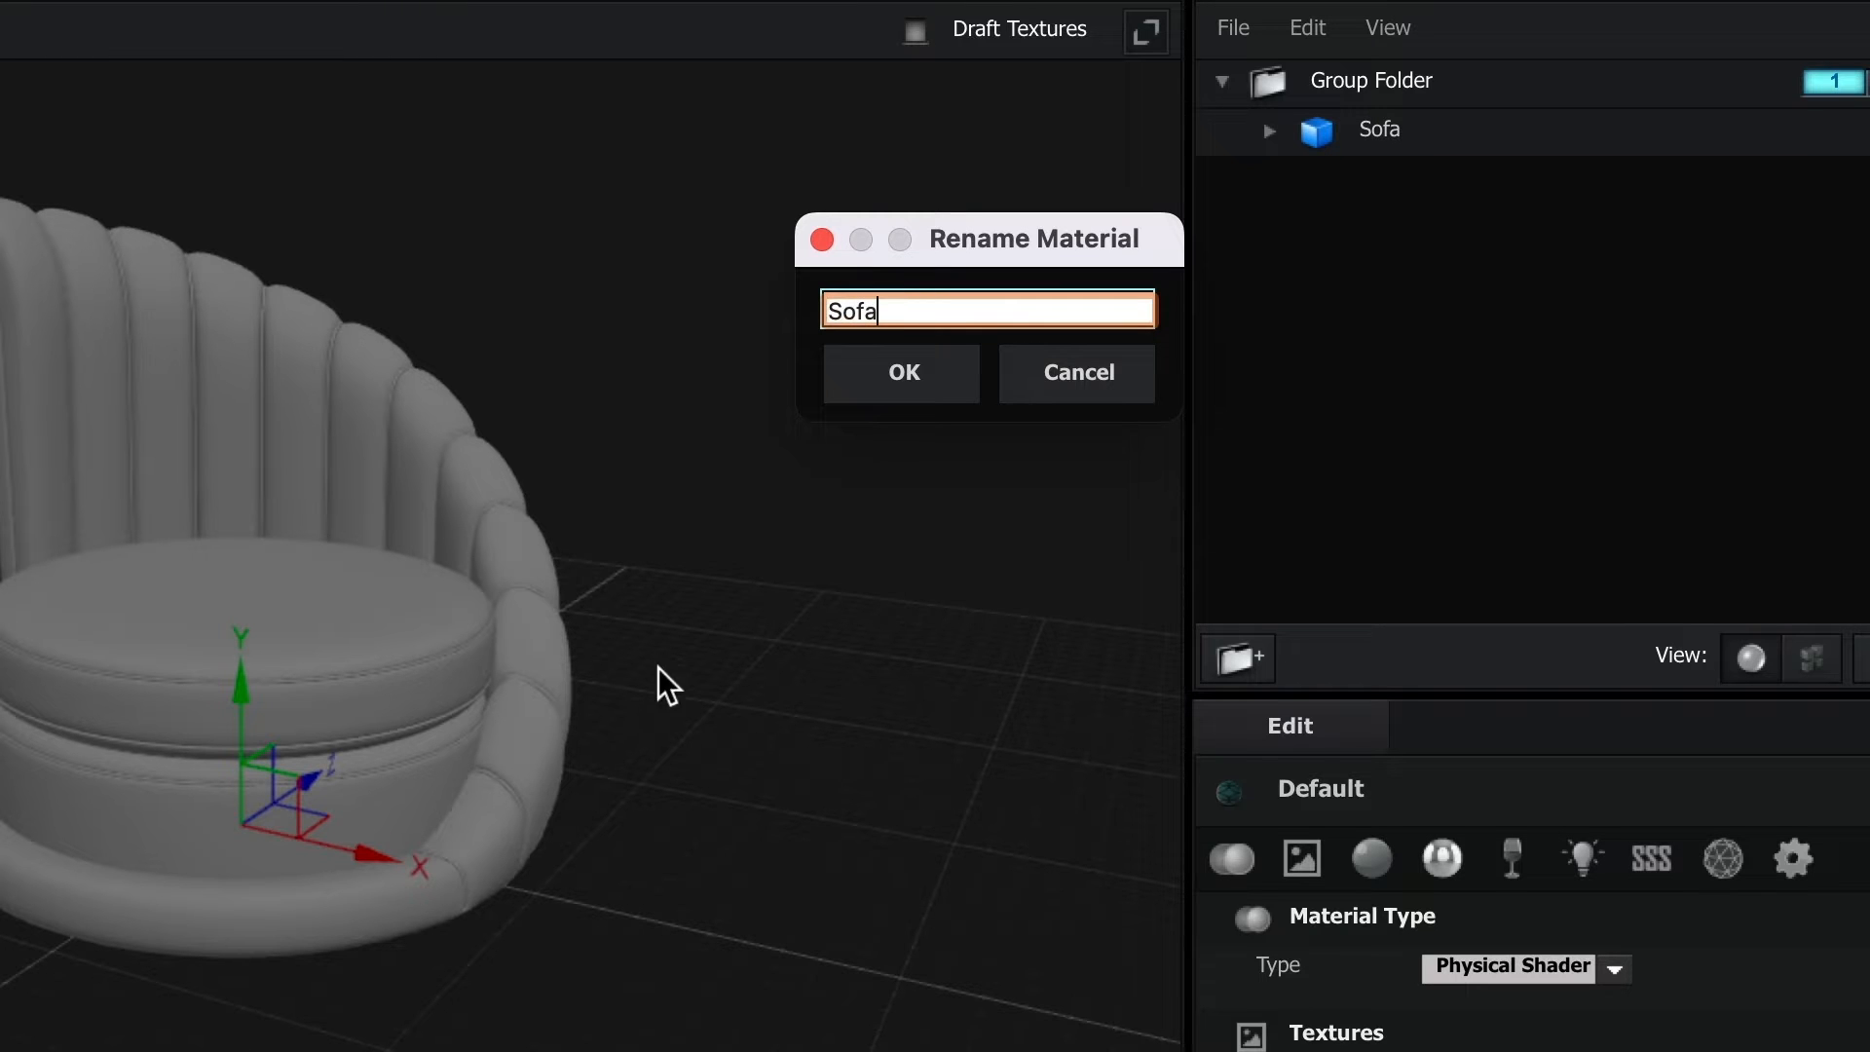
left_click(903, 374)
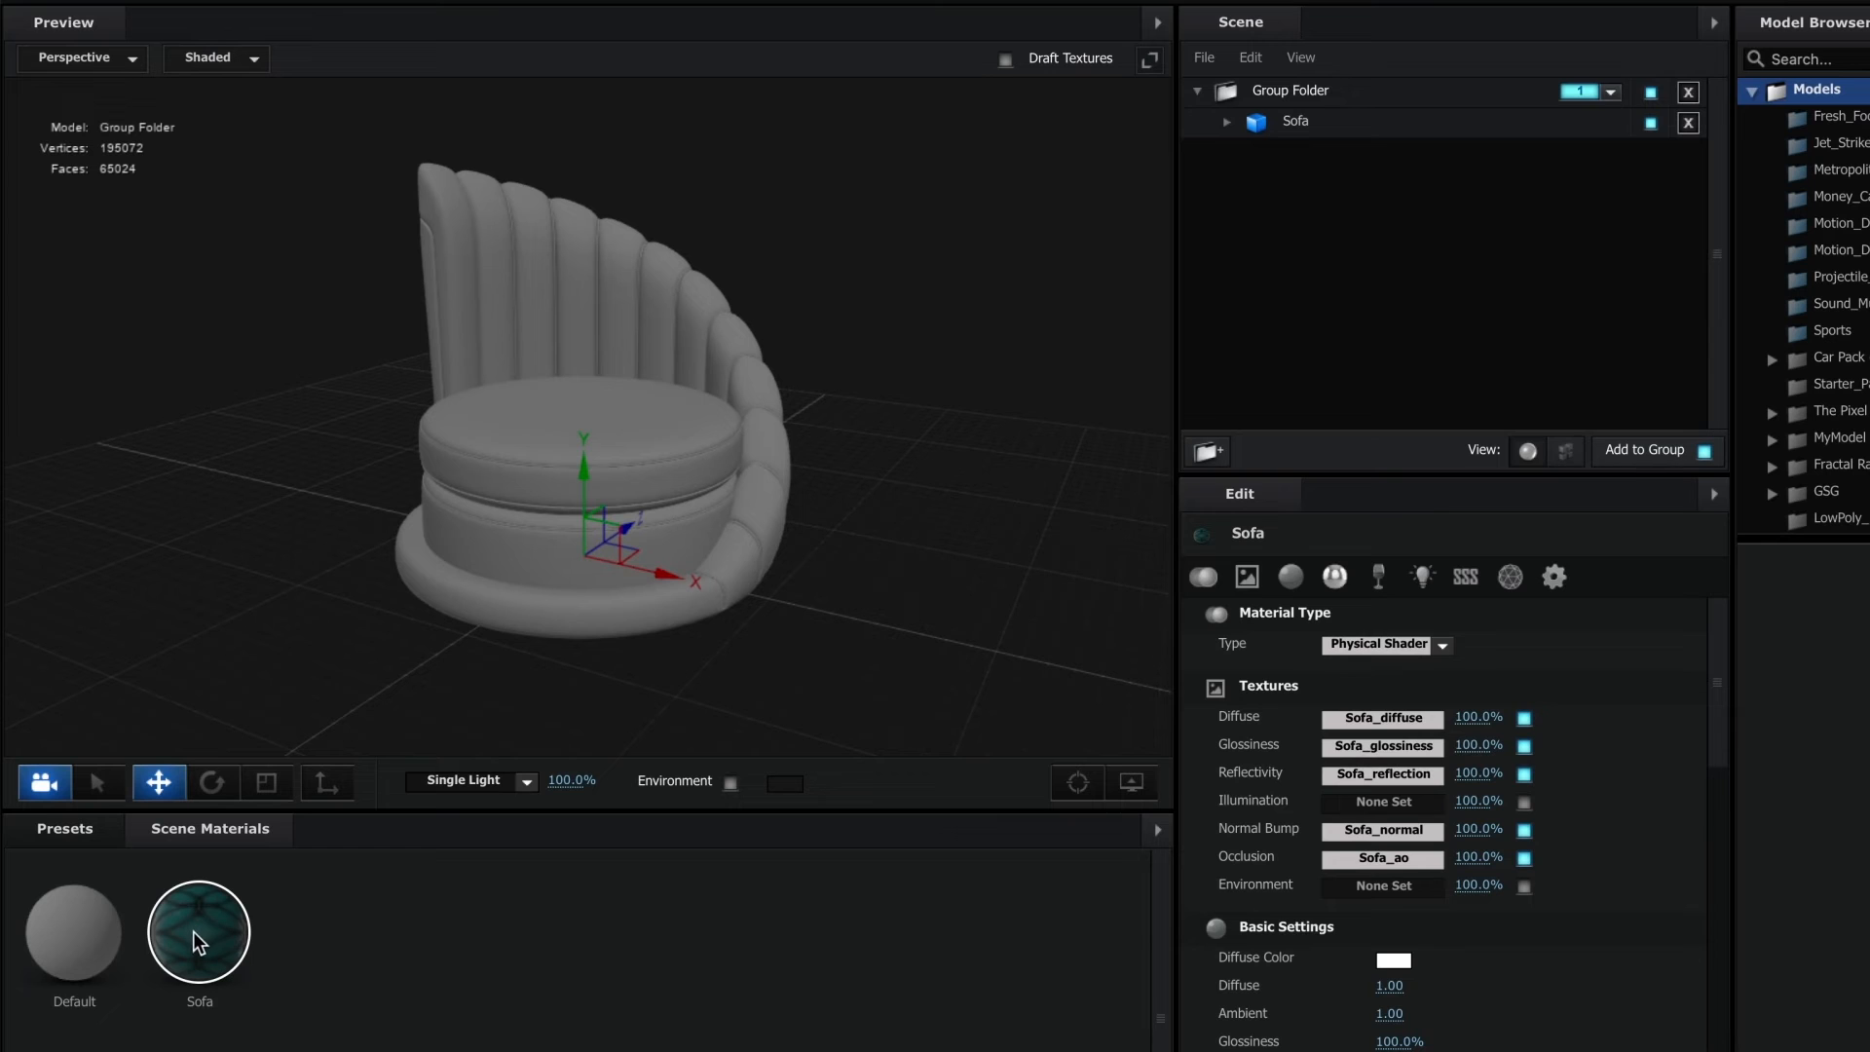
left_click_drag(195, 932, 1312, 121)
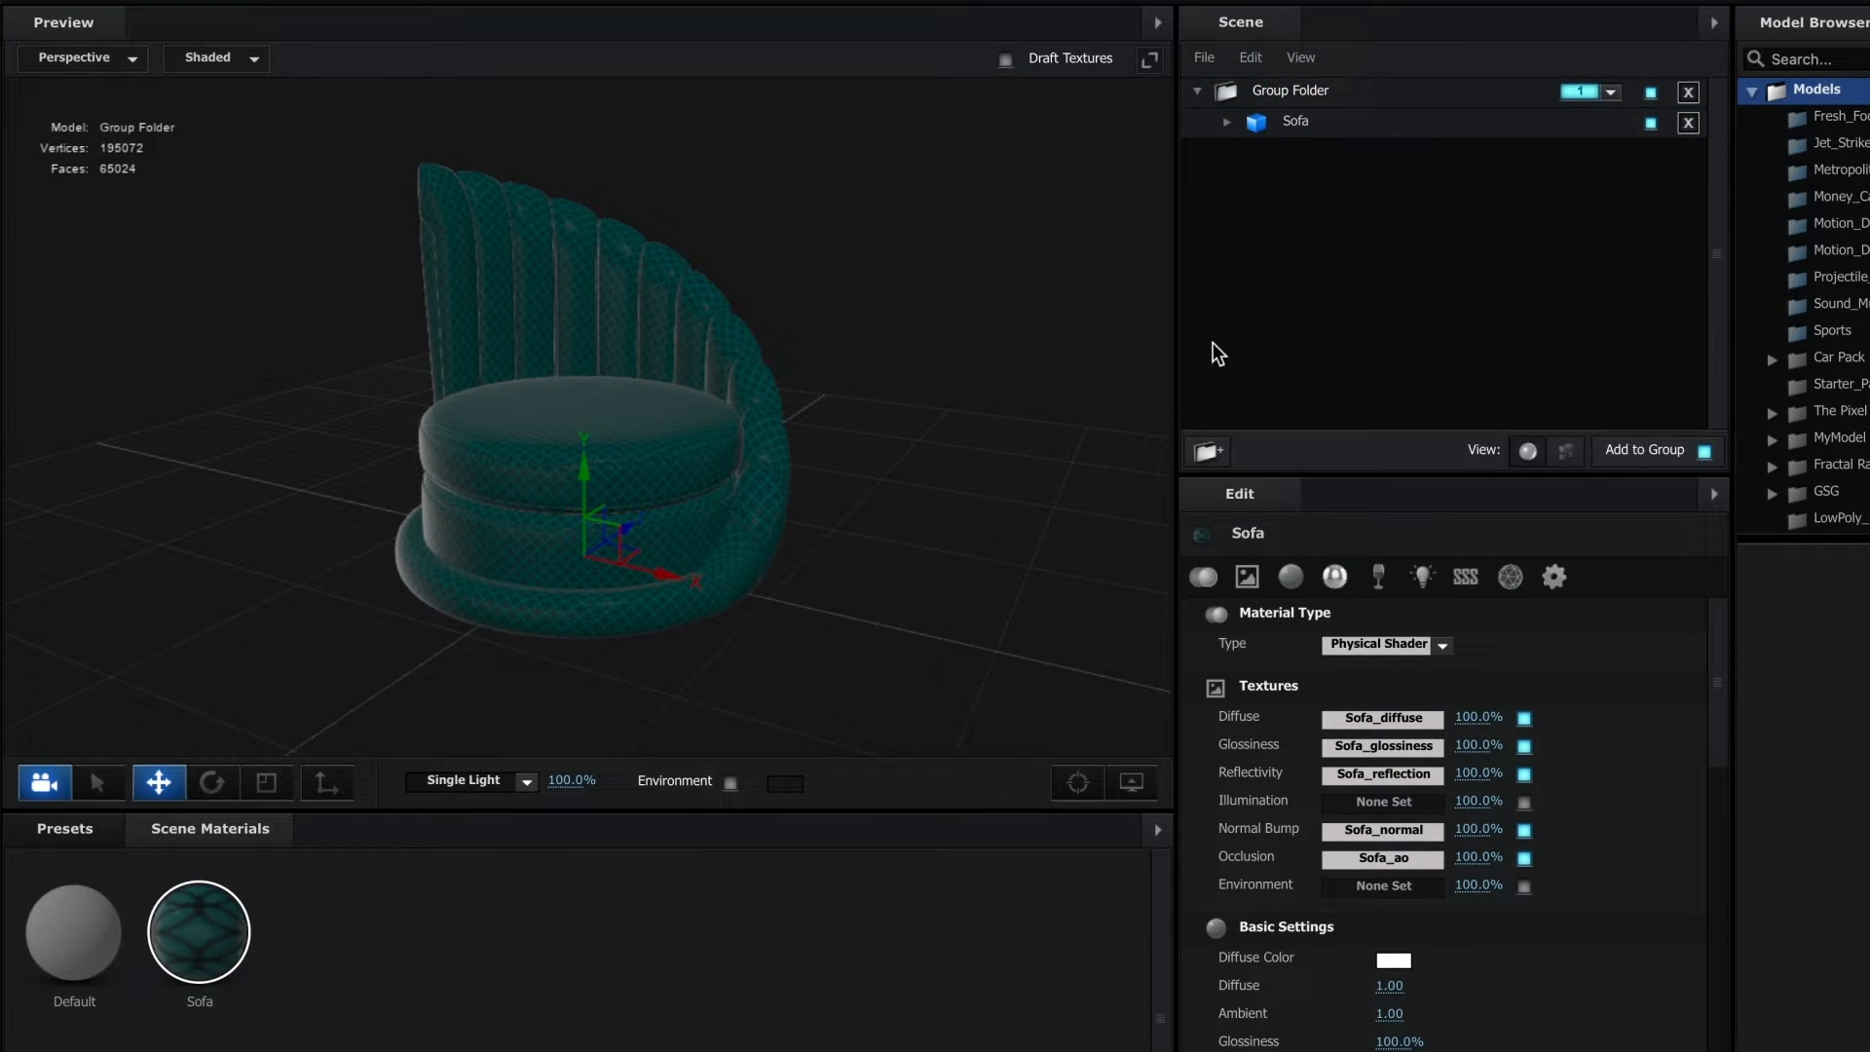
Step: Add a cylinder primitive to the scene as a base under the sofa
left_click_drag(805, 580, 733, 504)
scroll(728, 494, "up", 5)
middle_click_drag(733, 495, 844, 432)
left_click_drag(844, 432, 796, 426)
middle_click_drag(811, 442, 815, 334)
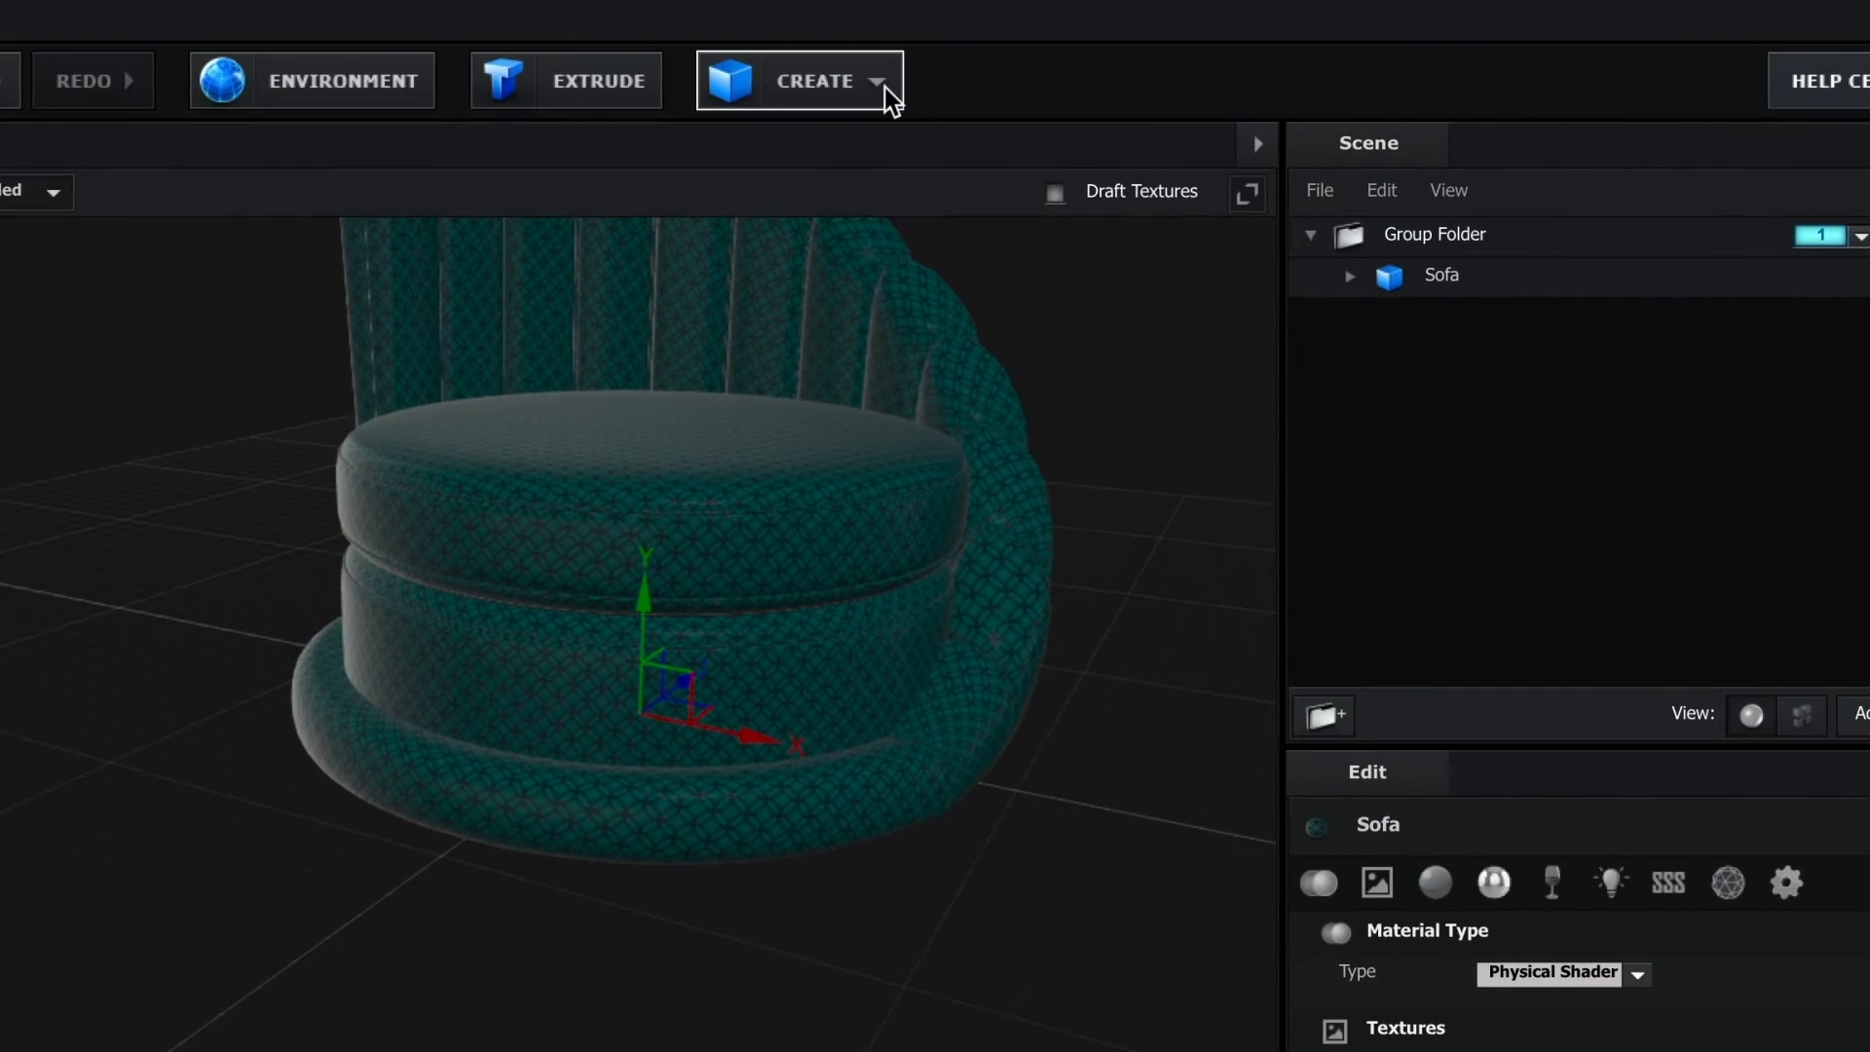
left_click(877, 0)
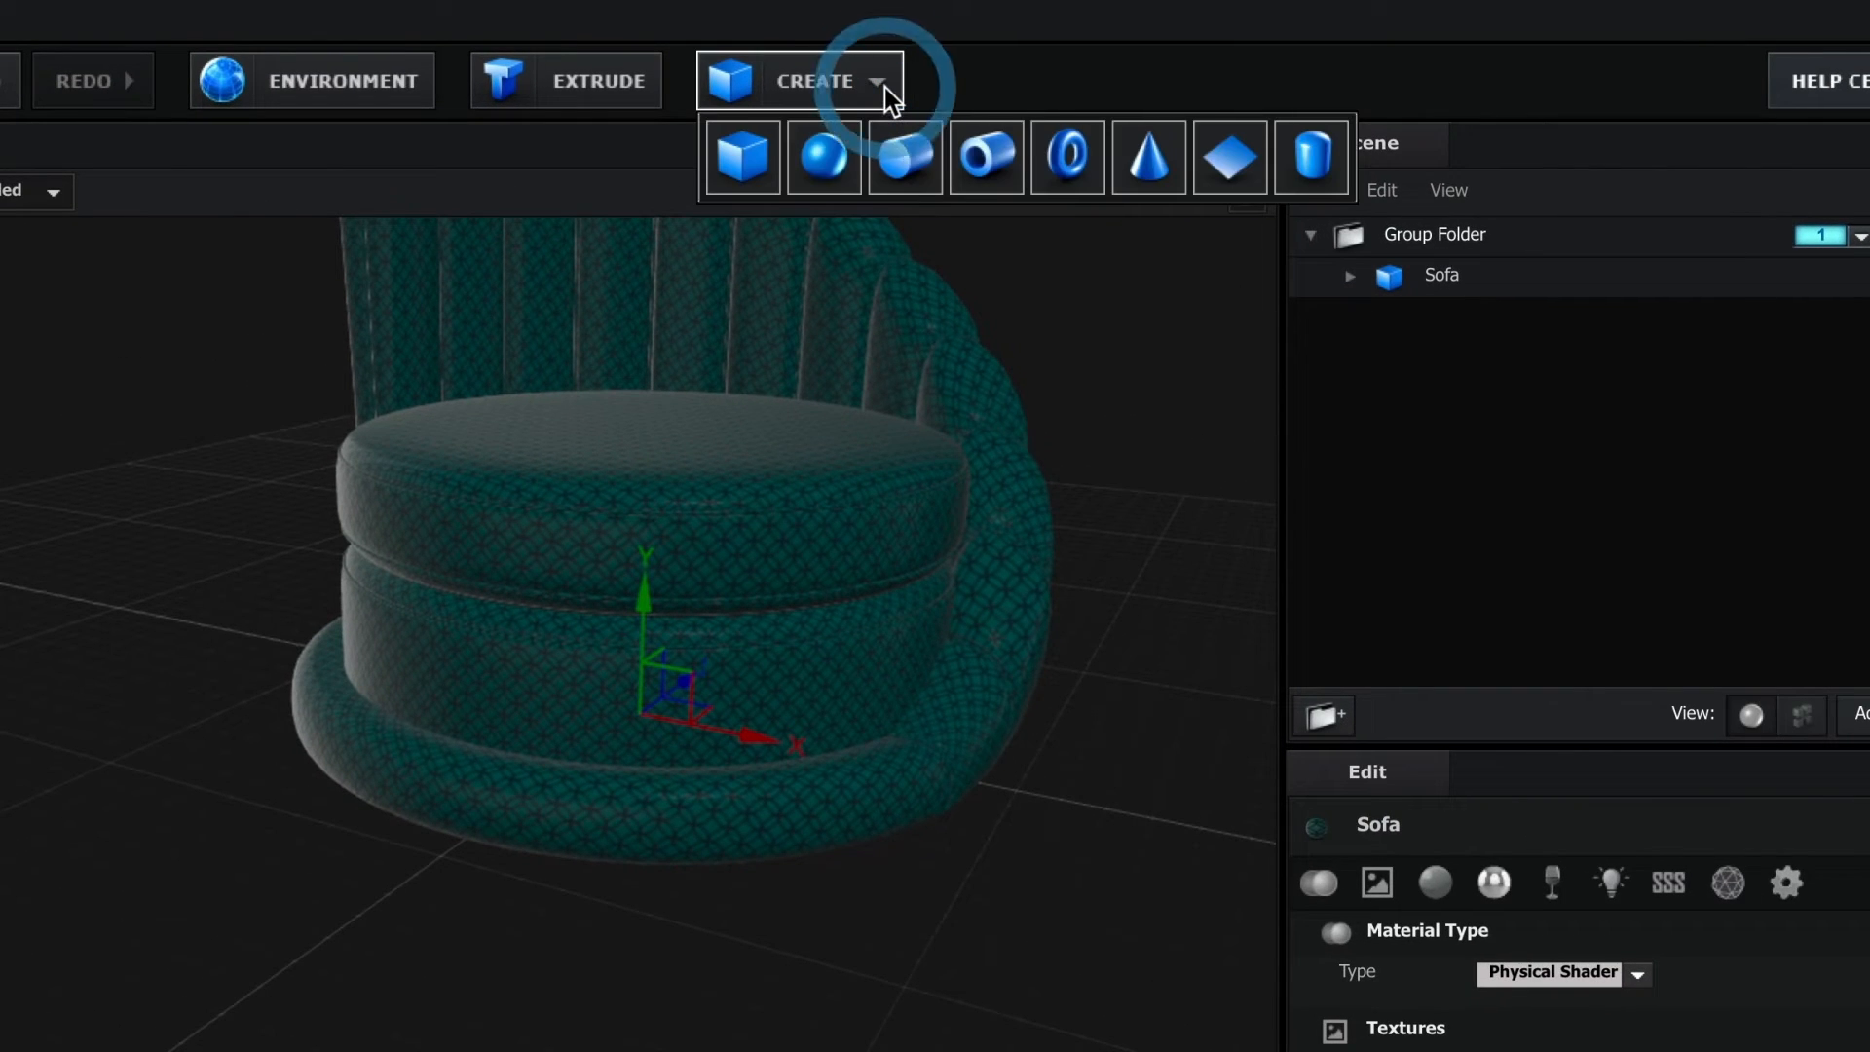
left_click(906, 154)
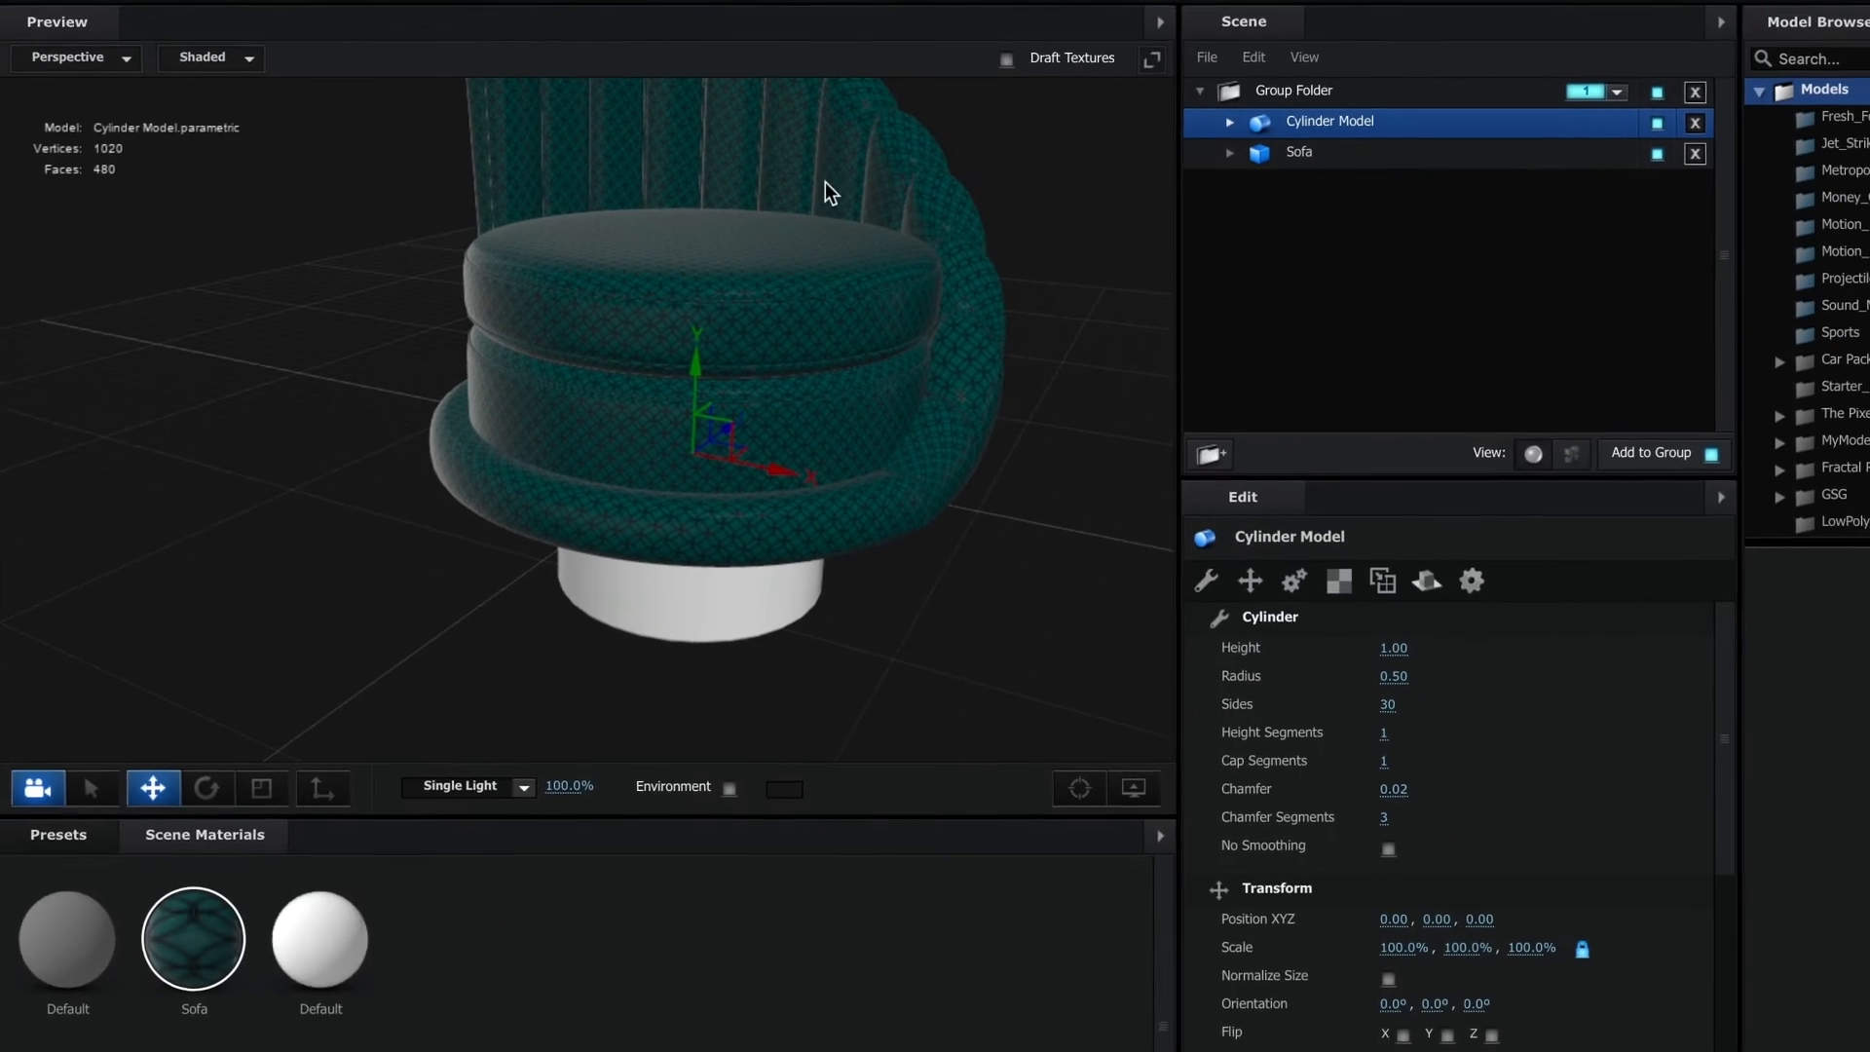
Step: Set the cylinder's radius to 1.55 and its height to 0.12 to form a flat round platform
left_click(278, 785)
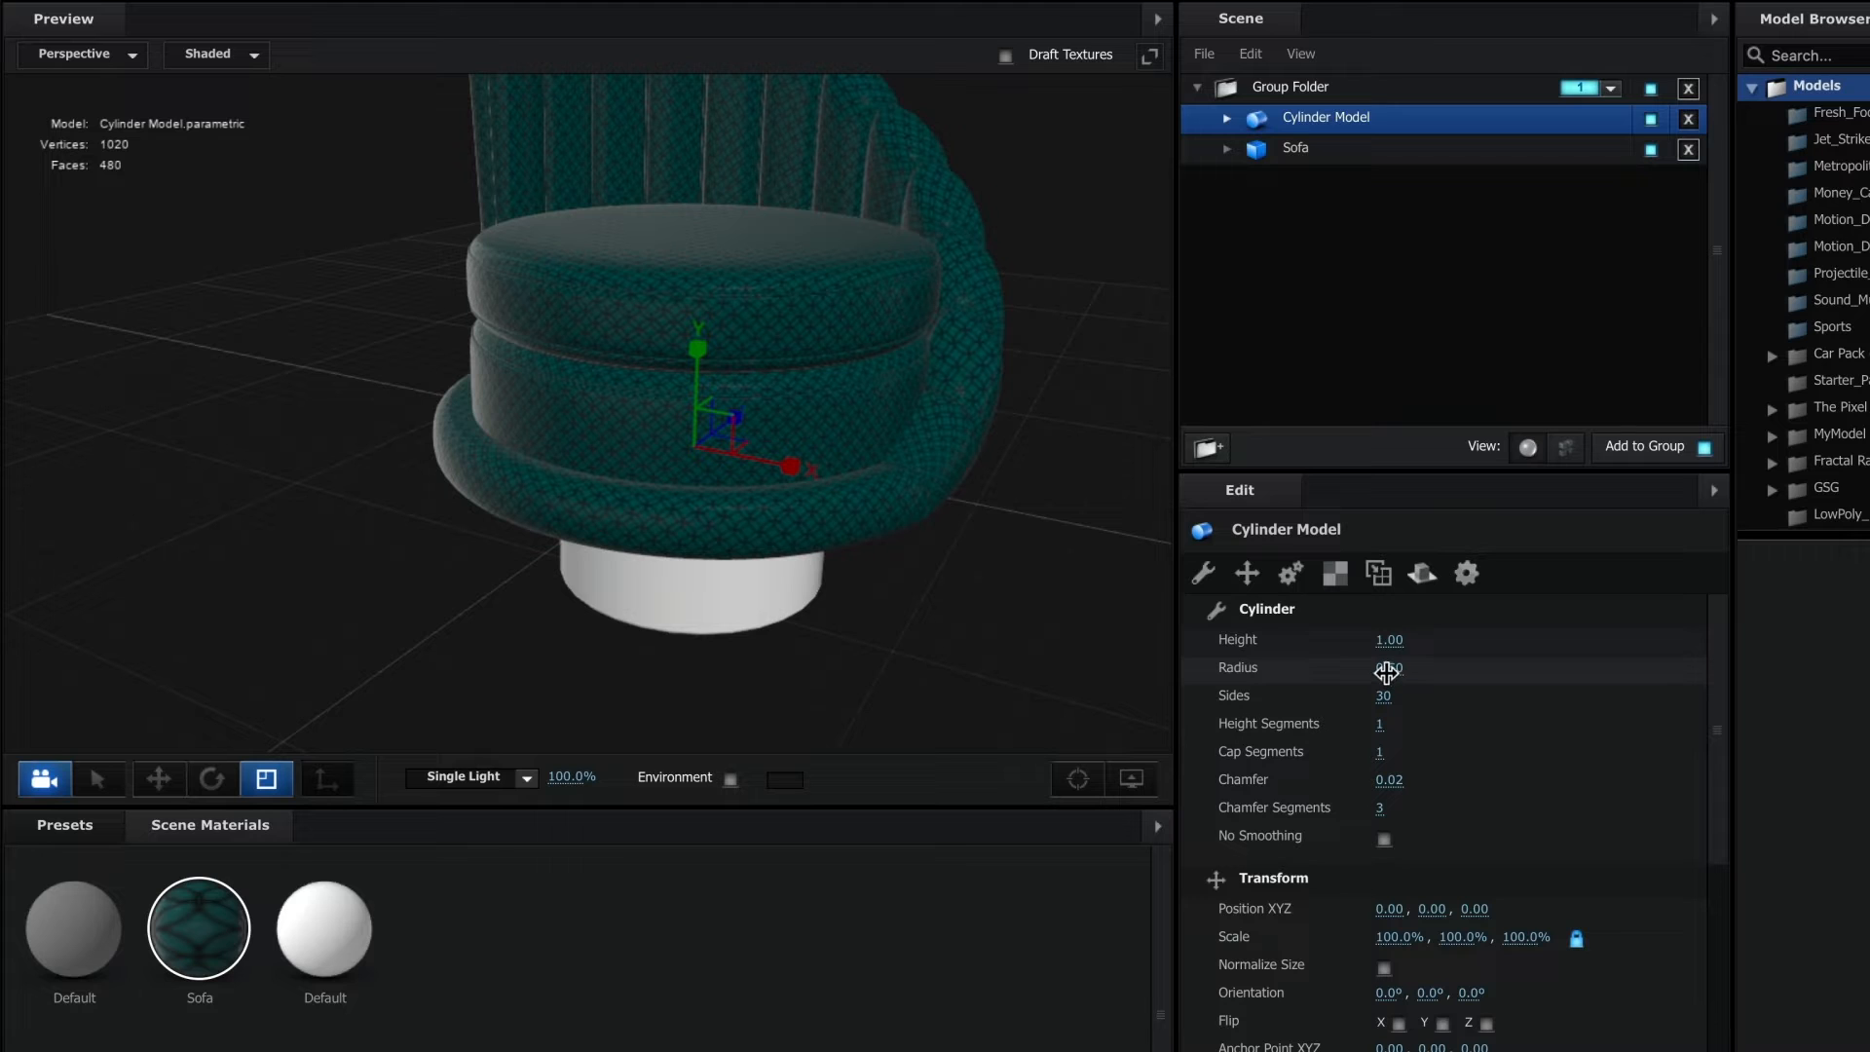
left_click_drag(1395, 672, 1521, 684)
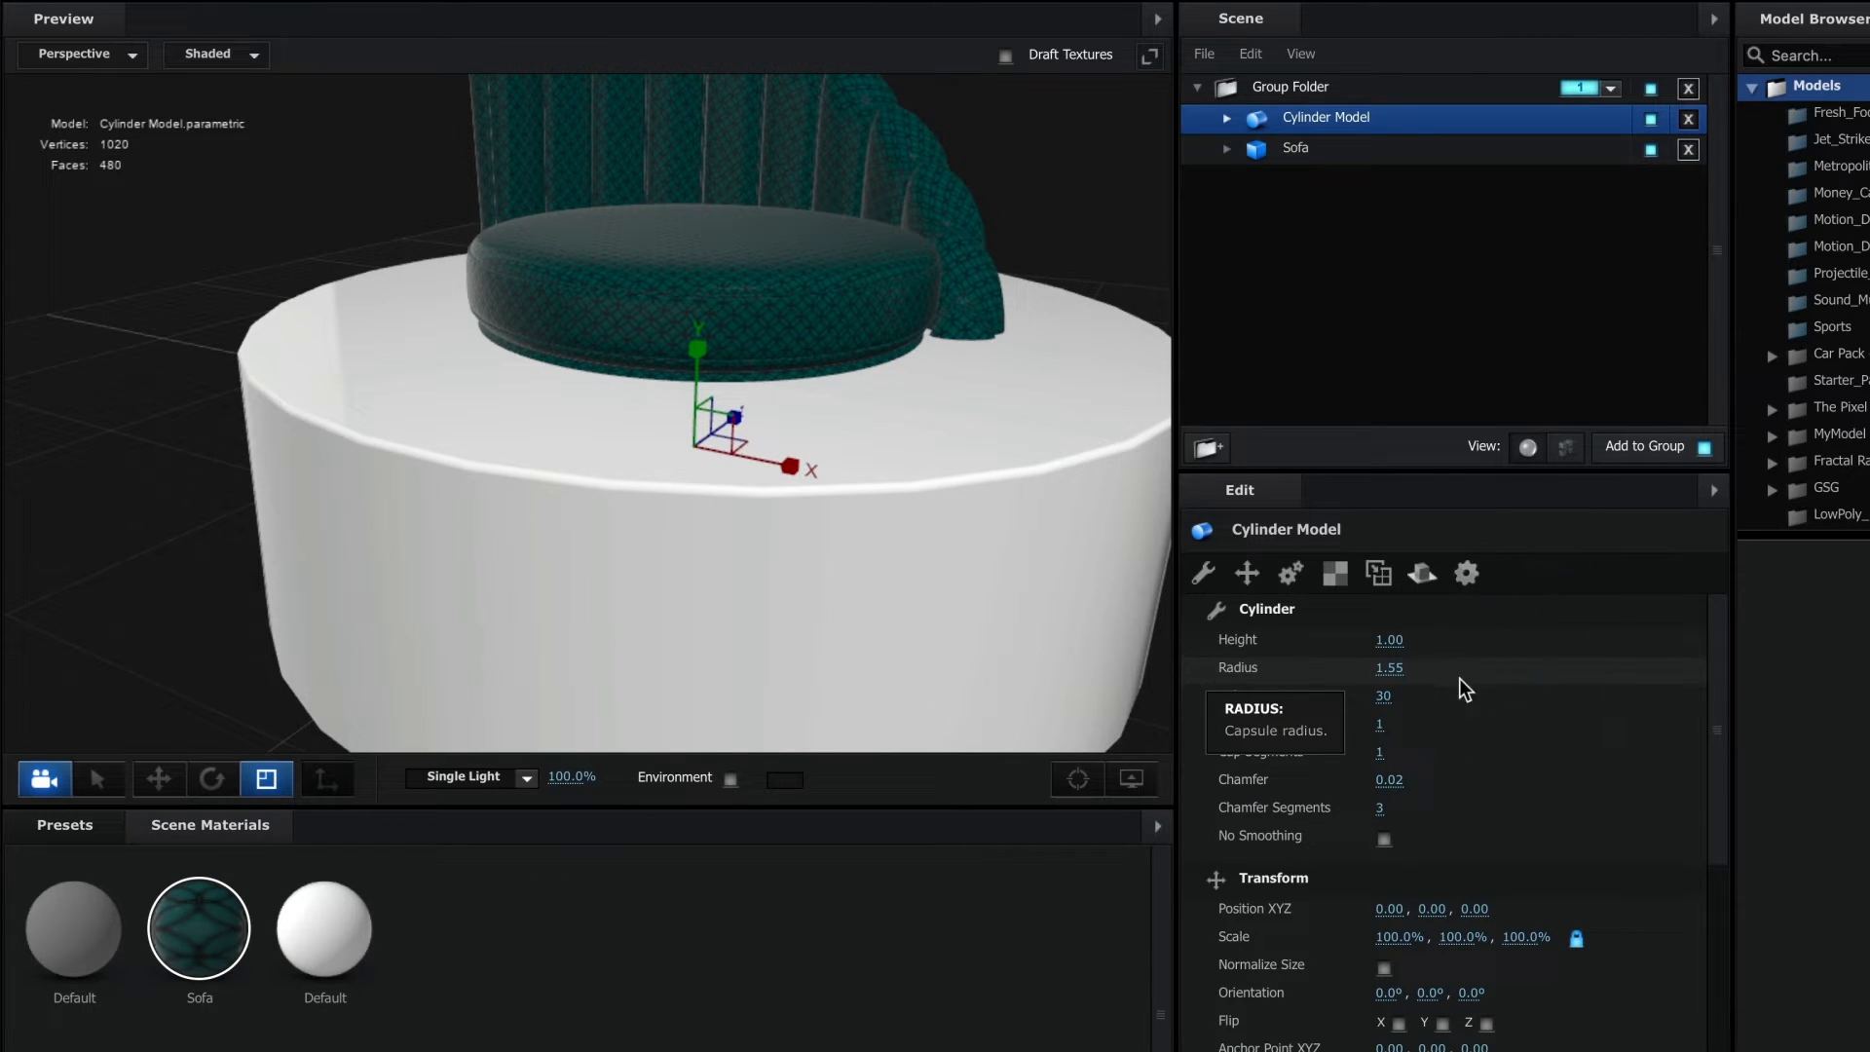
left_click_drag(1392, 643, 1289, 649)
left_click_drag(1291, 649, 1288, 651)
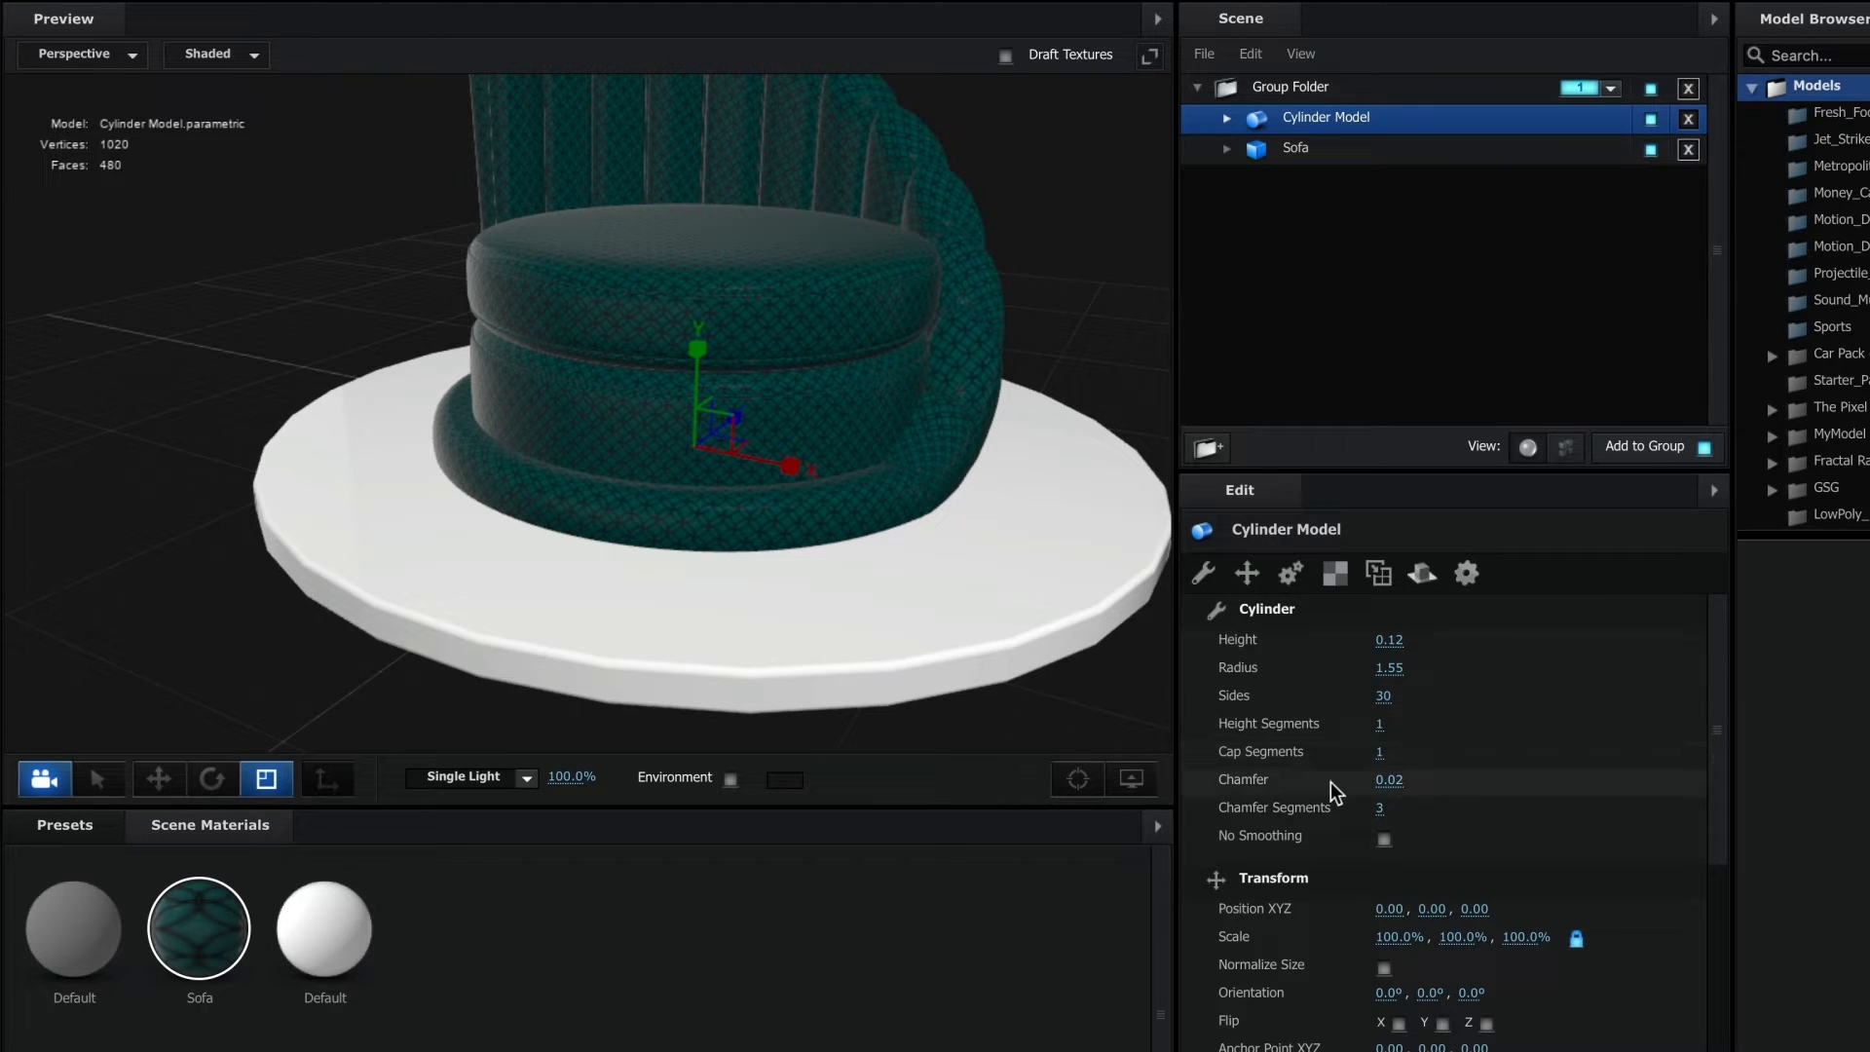
Step: Set the cylinder's chamfer to 0.00 and its number of sides to 100
left_click_drag(1393, 783, 1359, 784)
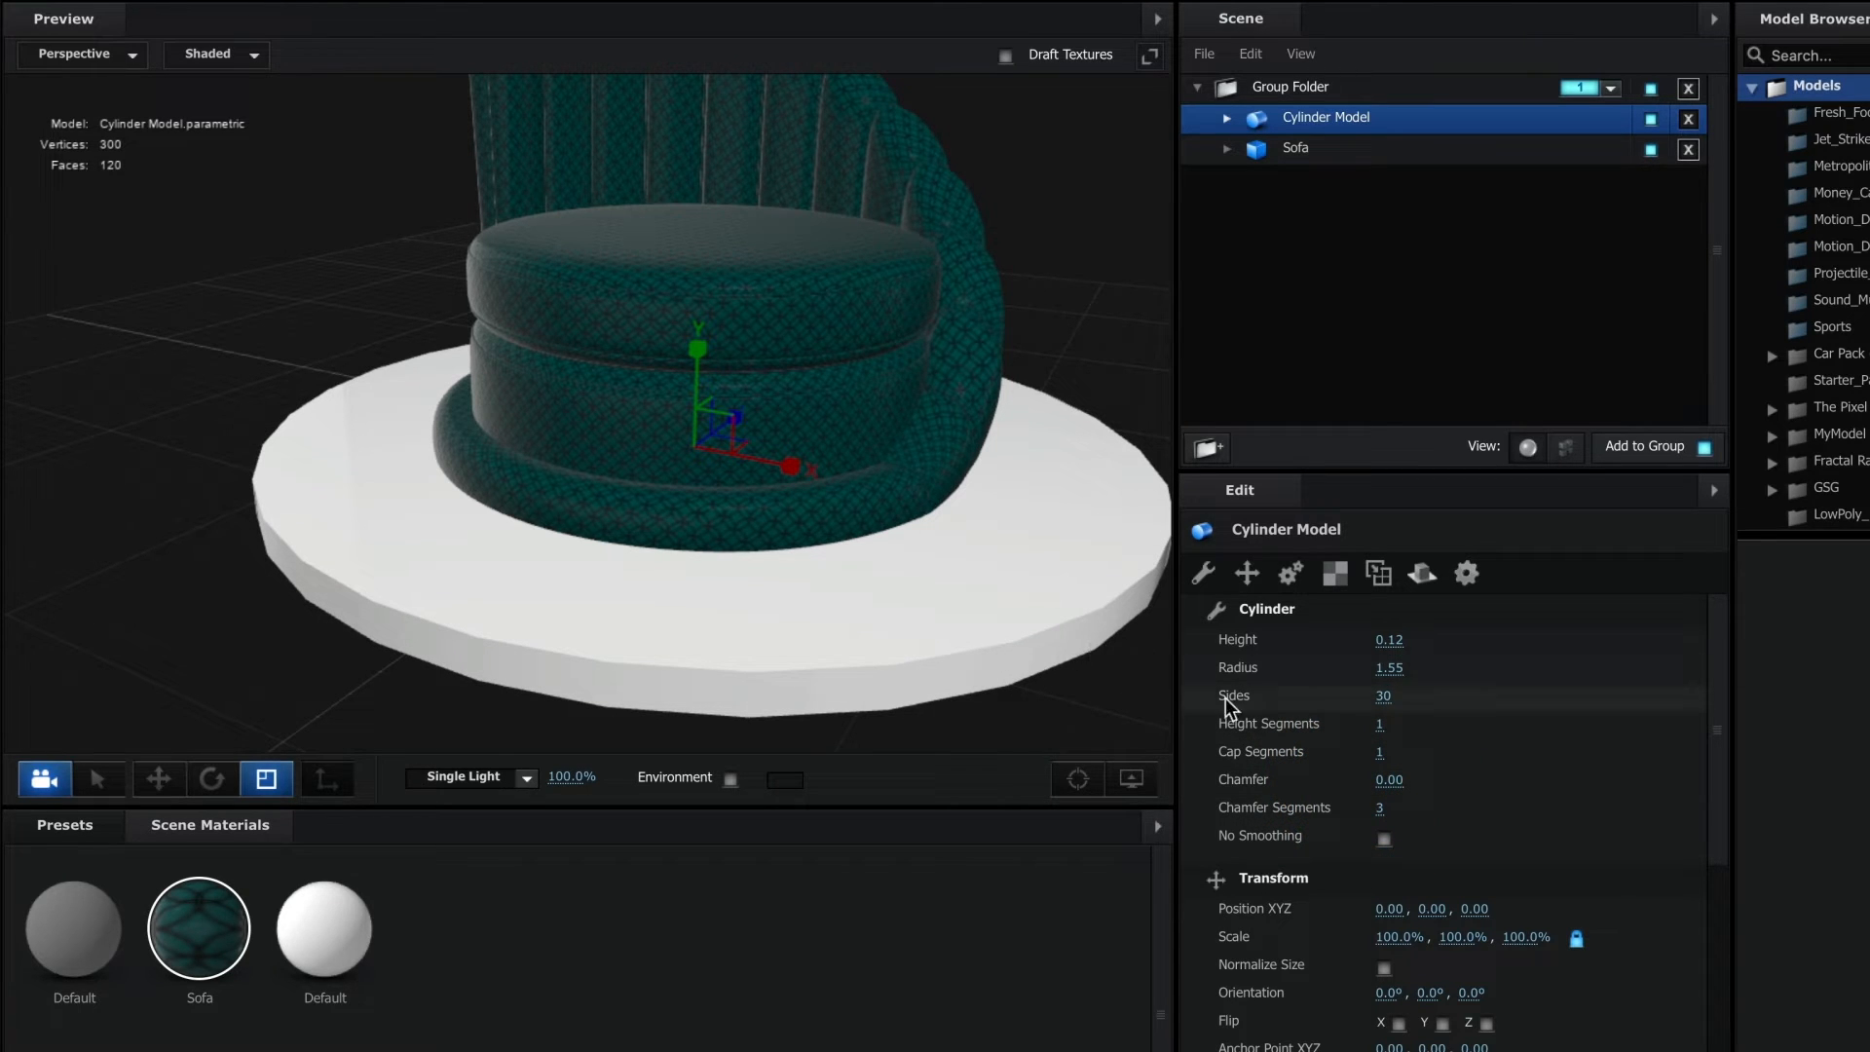
left_click(1379, 696)
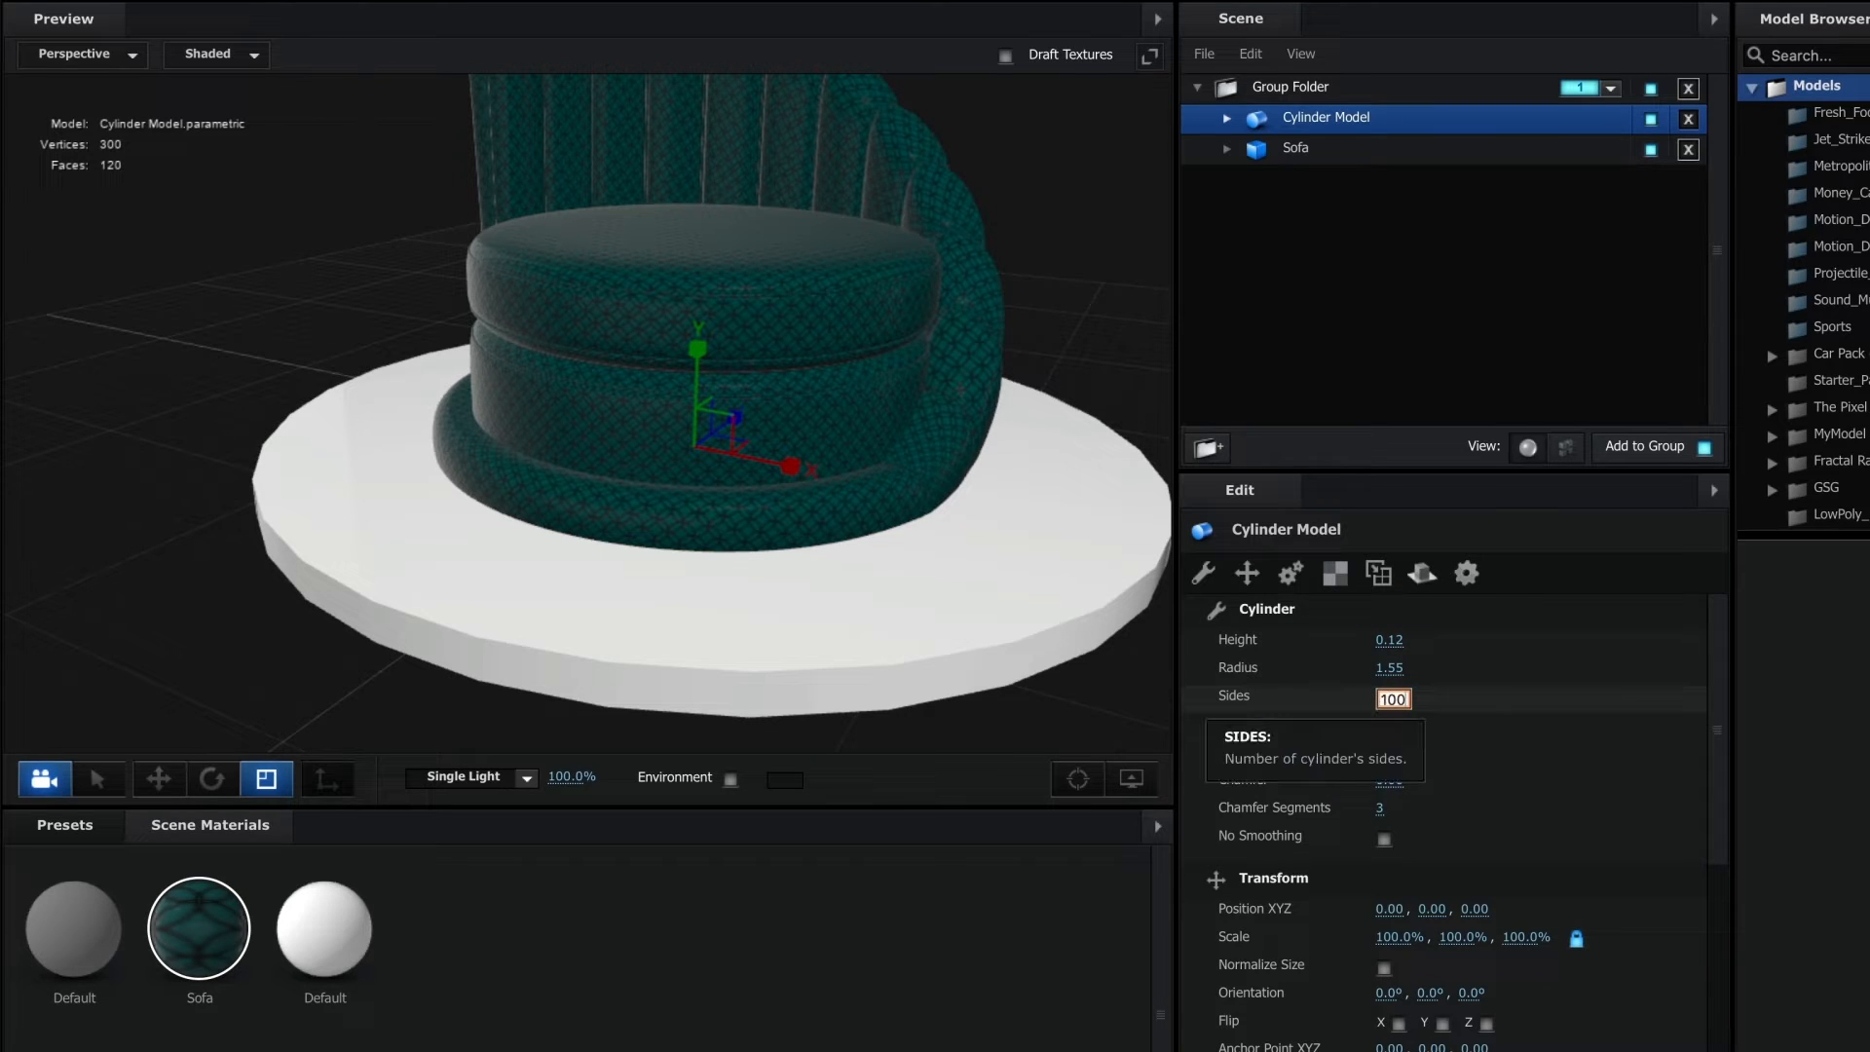
type("100")
key("Return")
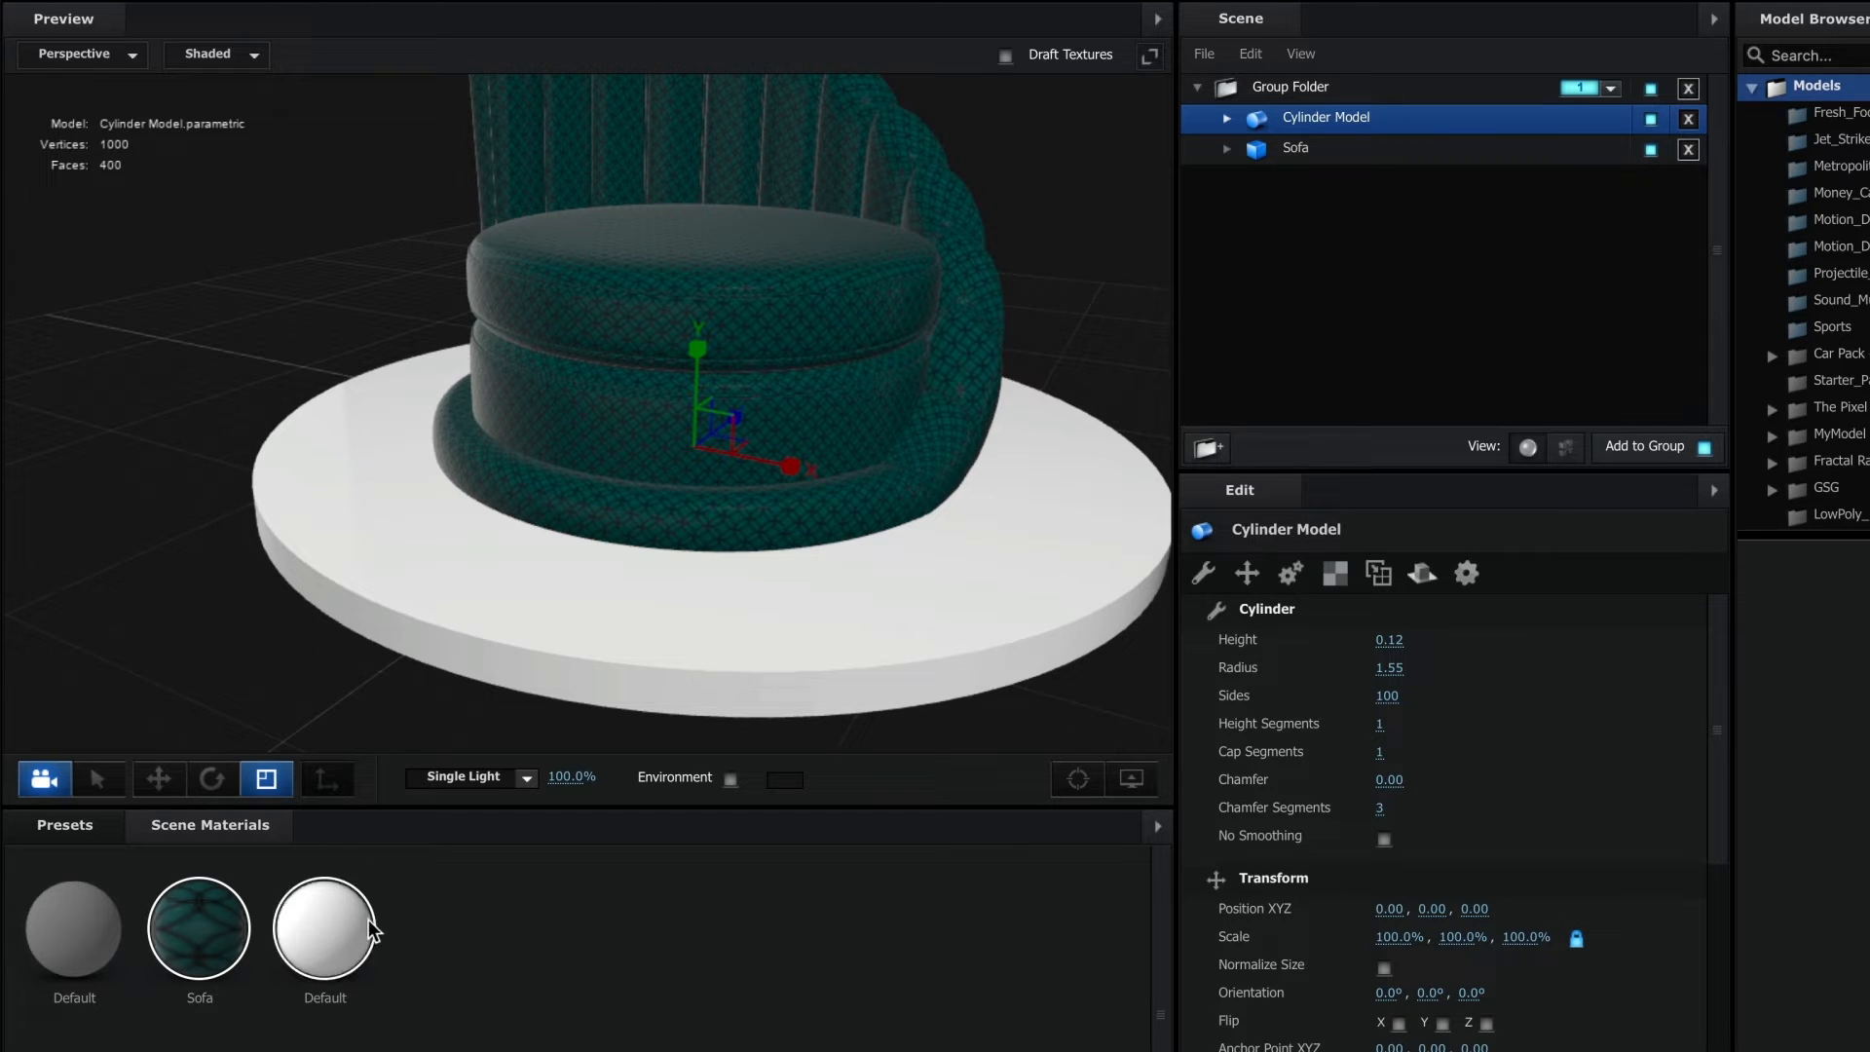
Step: Load Marble_diffuse.jpg from the Marble folder as the Diffuse texture of the cylinder's Default material
left_click(327, 925)
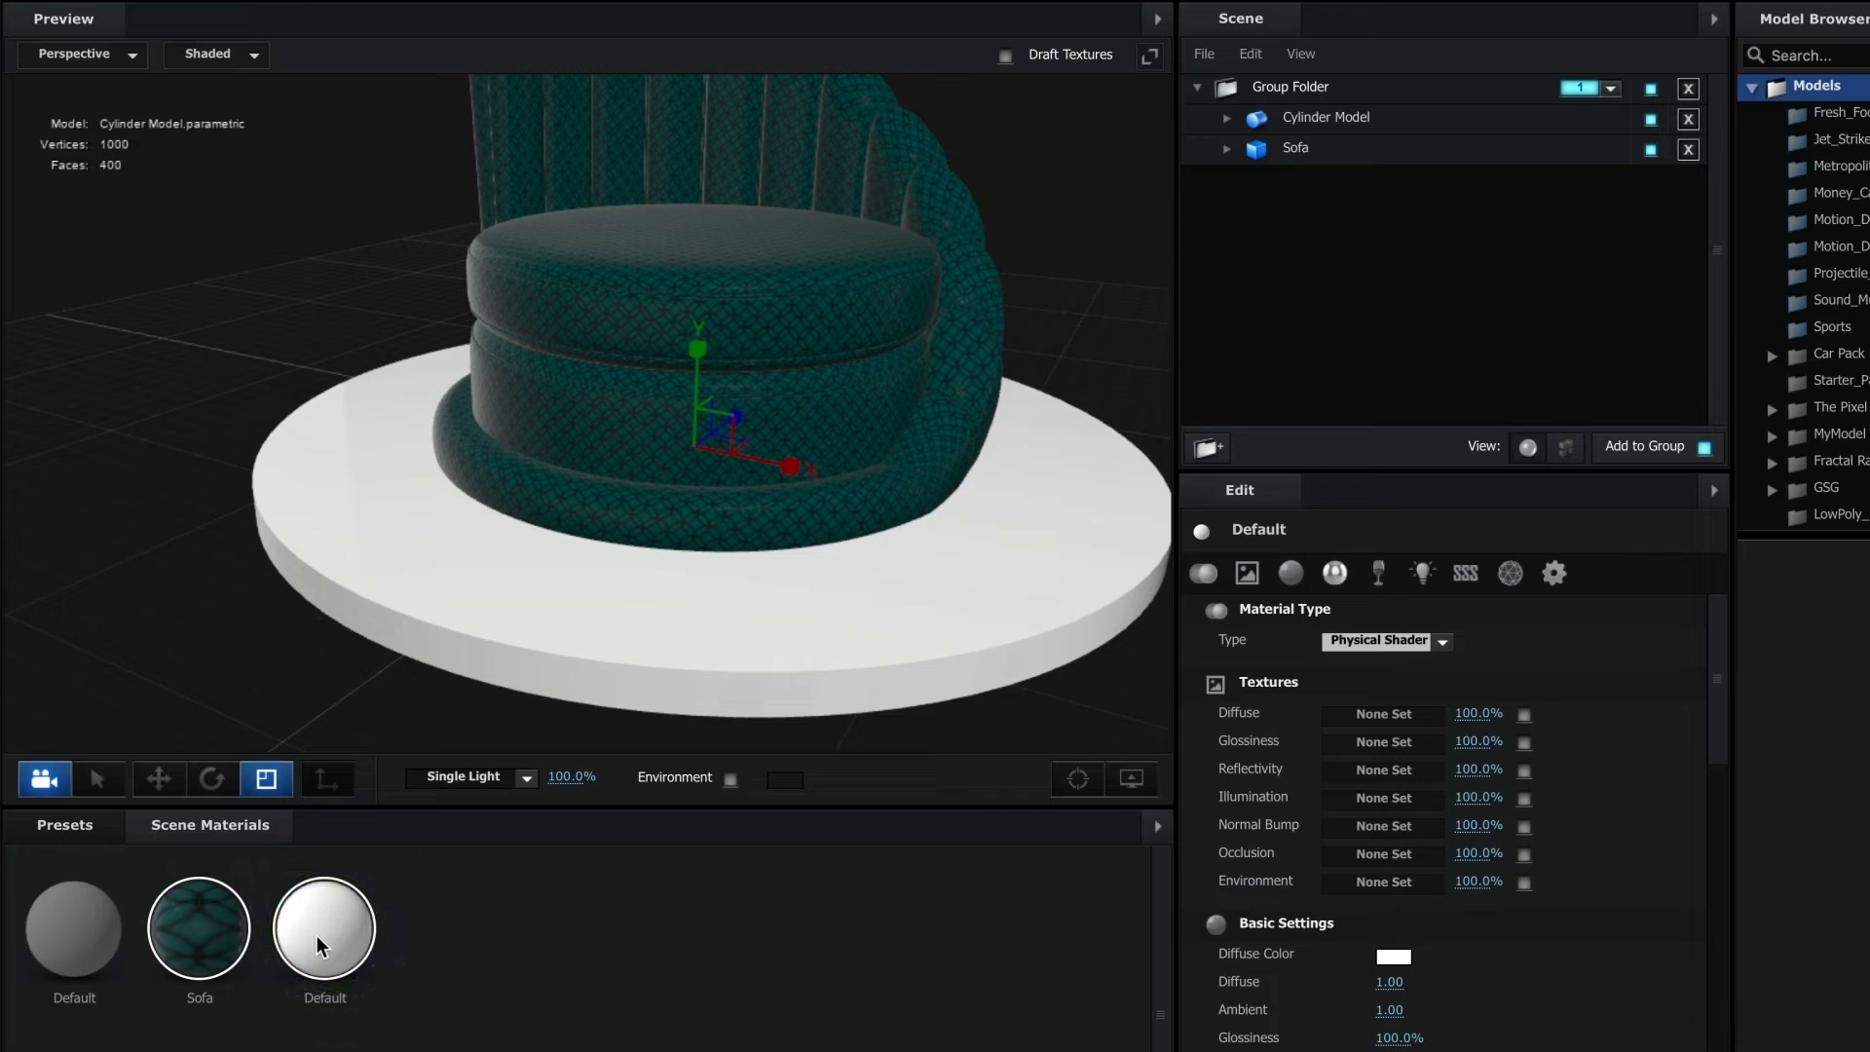
left_click(1228, 119)
left_click(1333, 151)
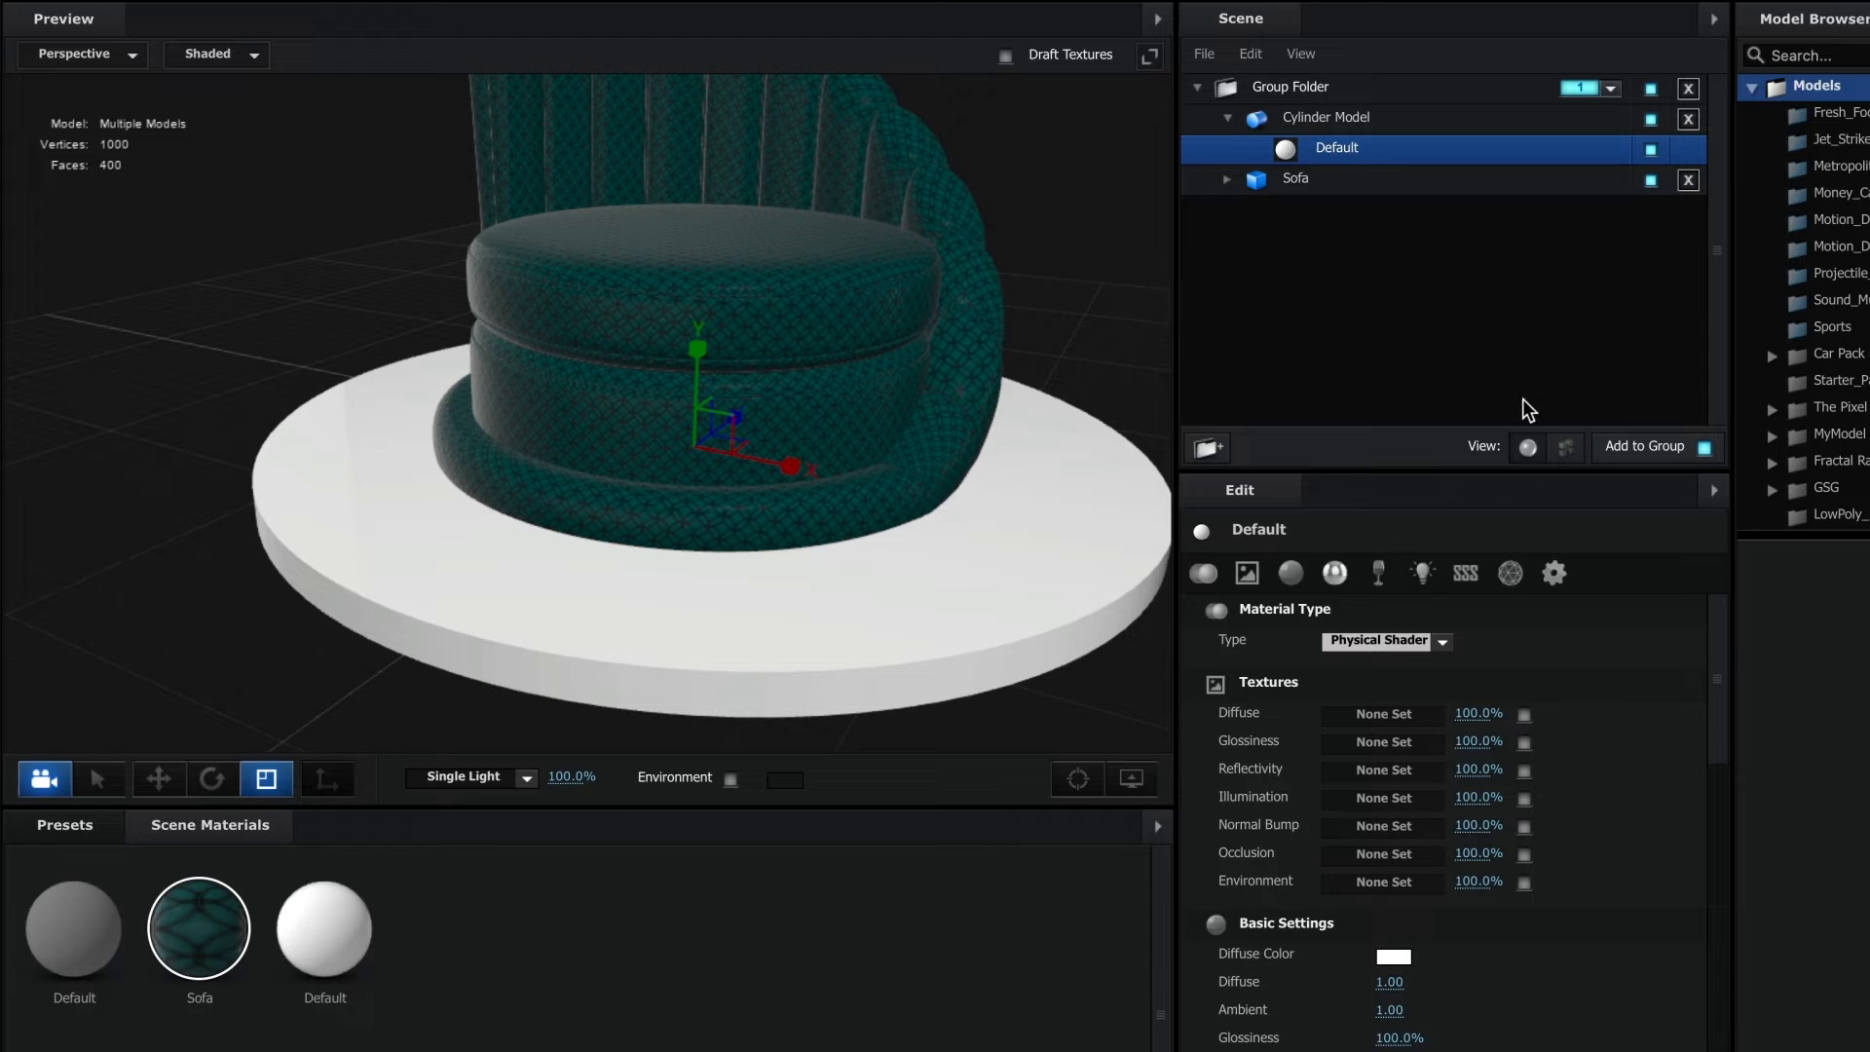
left_click(1377, 714)
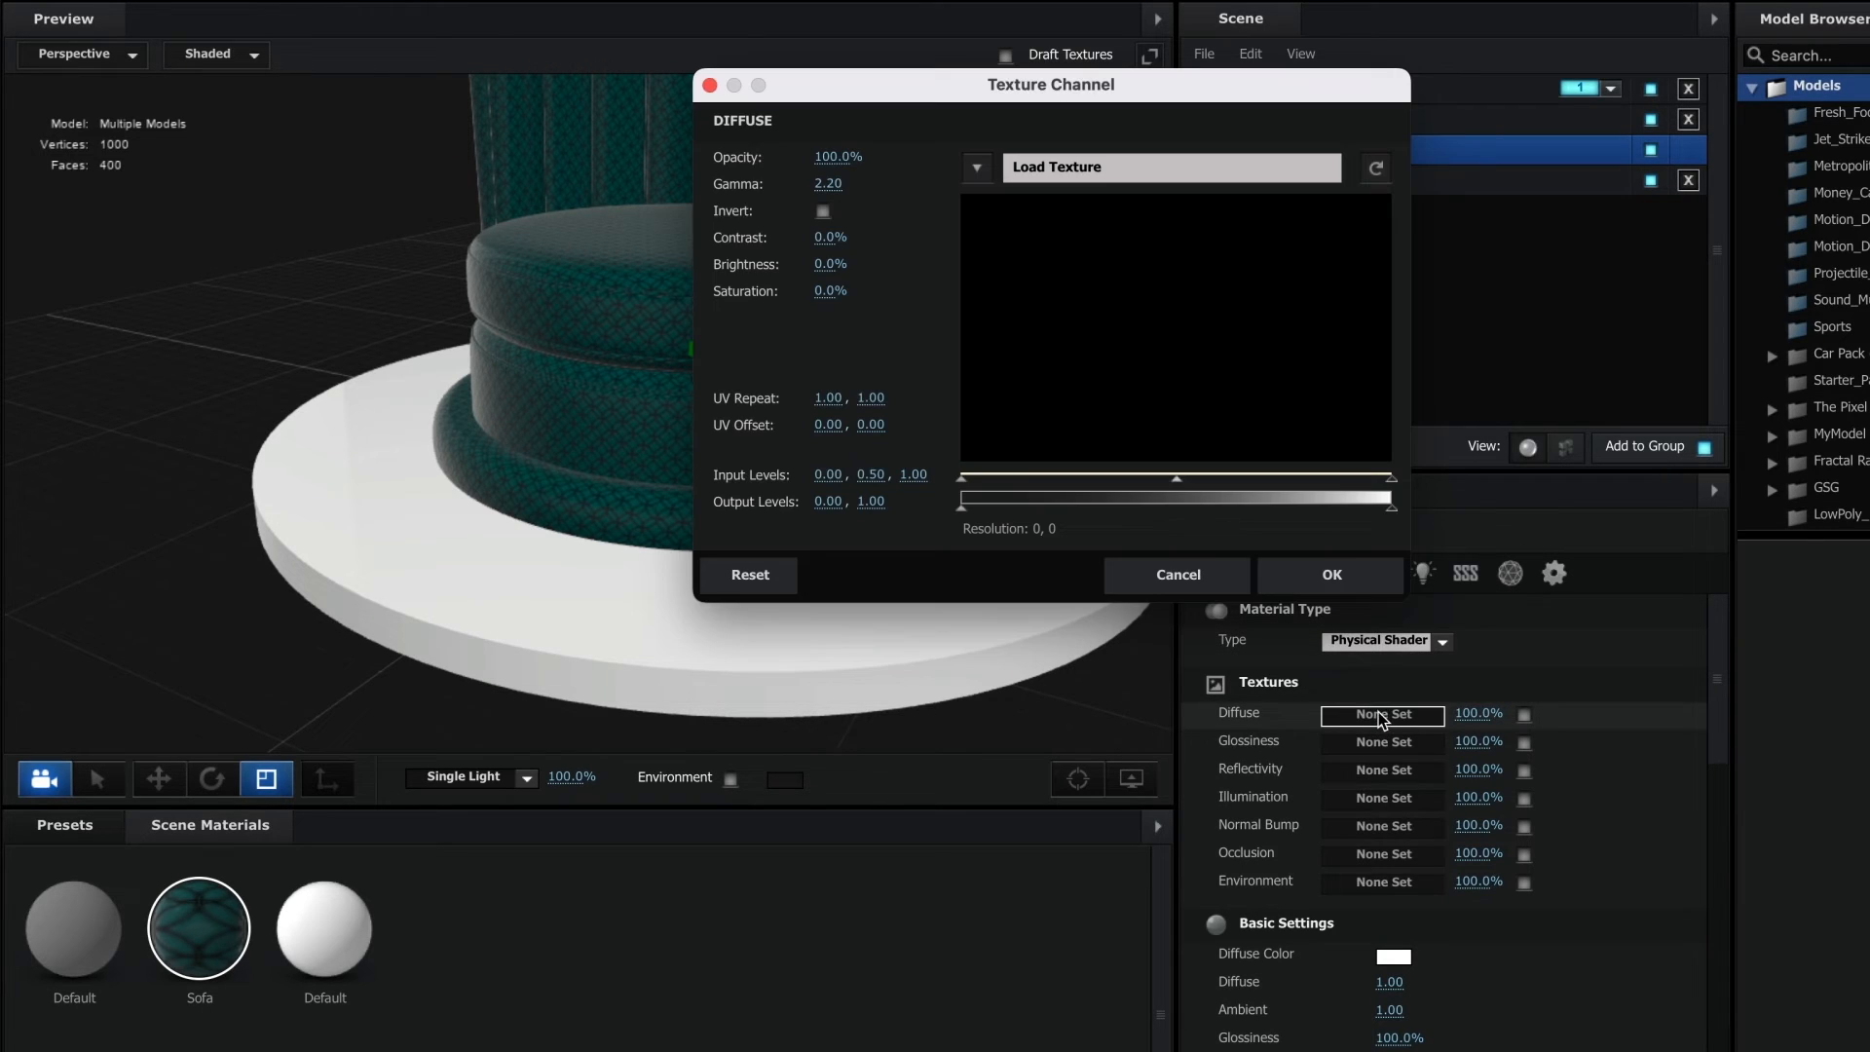
left_click(1217, 164)
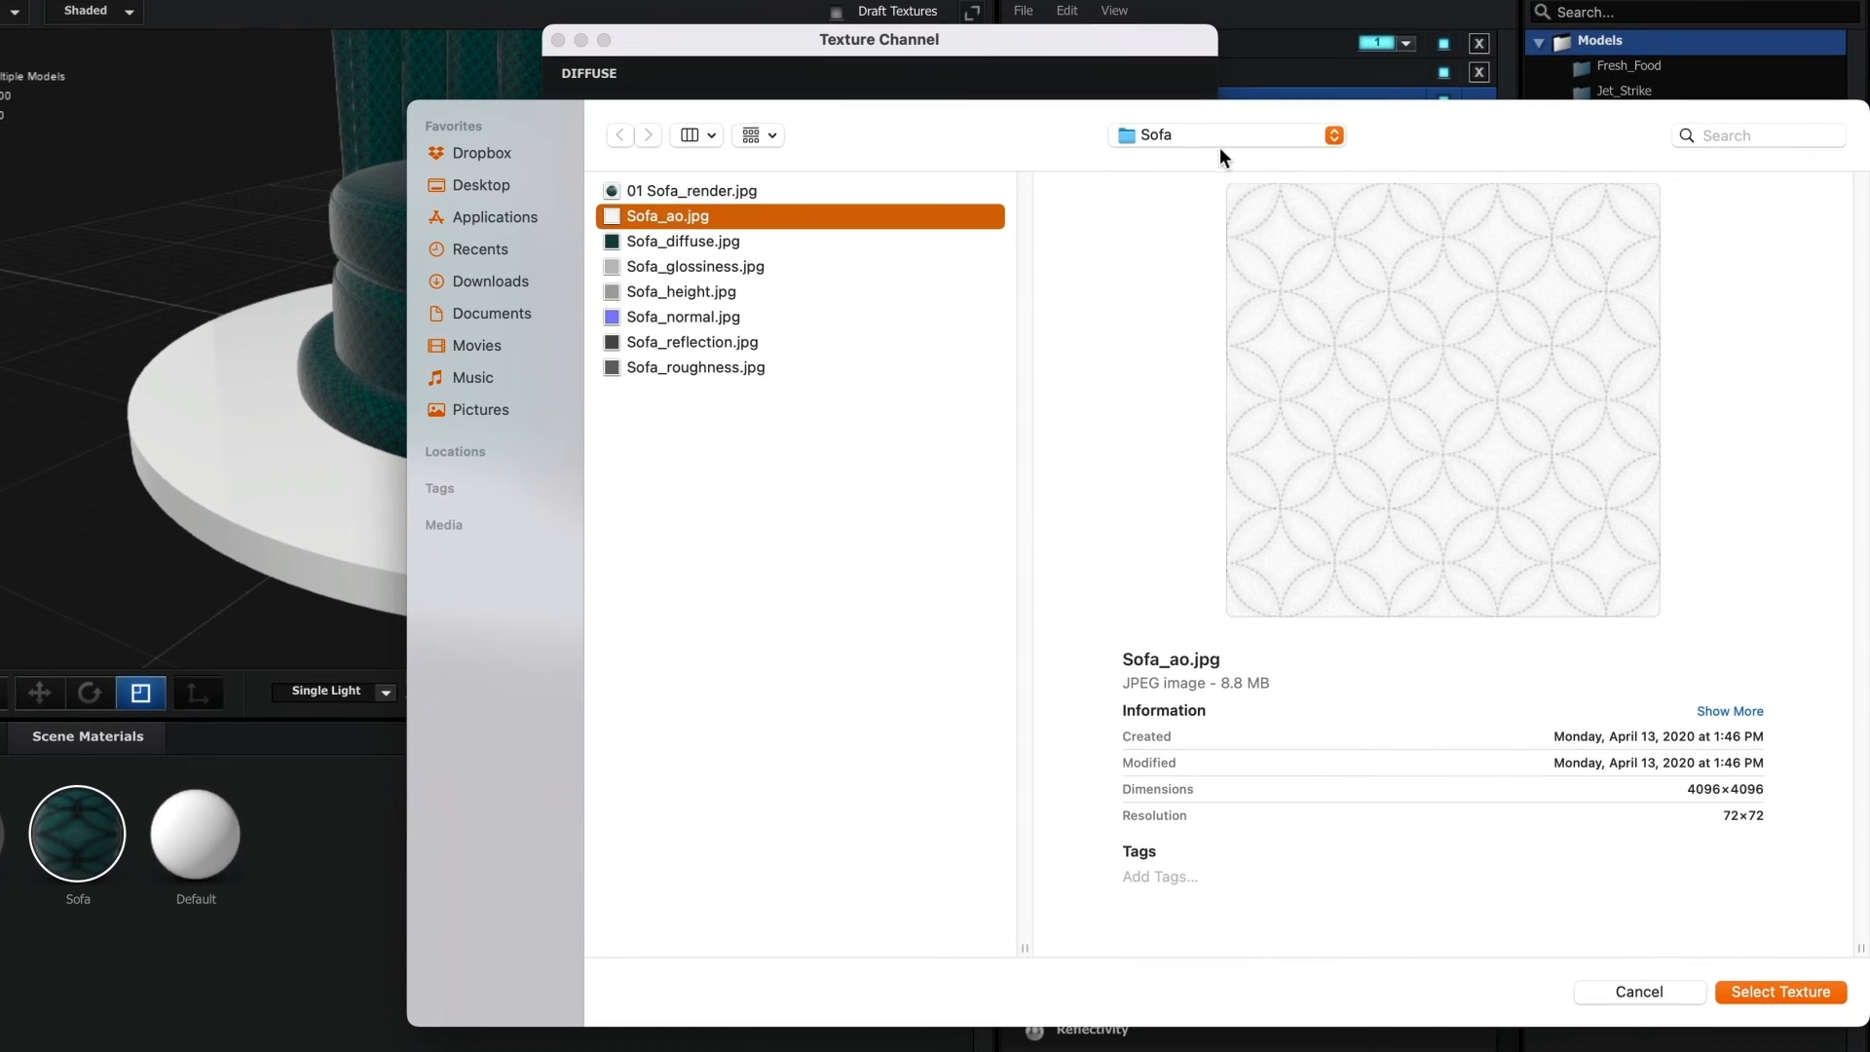
left_click(1413, 191)
left_click(1216, 161)
left_click(1138, 185)
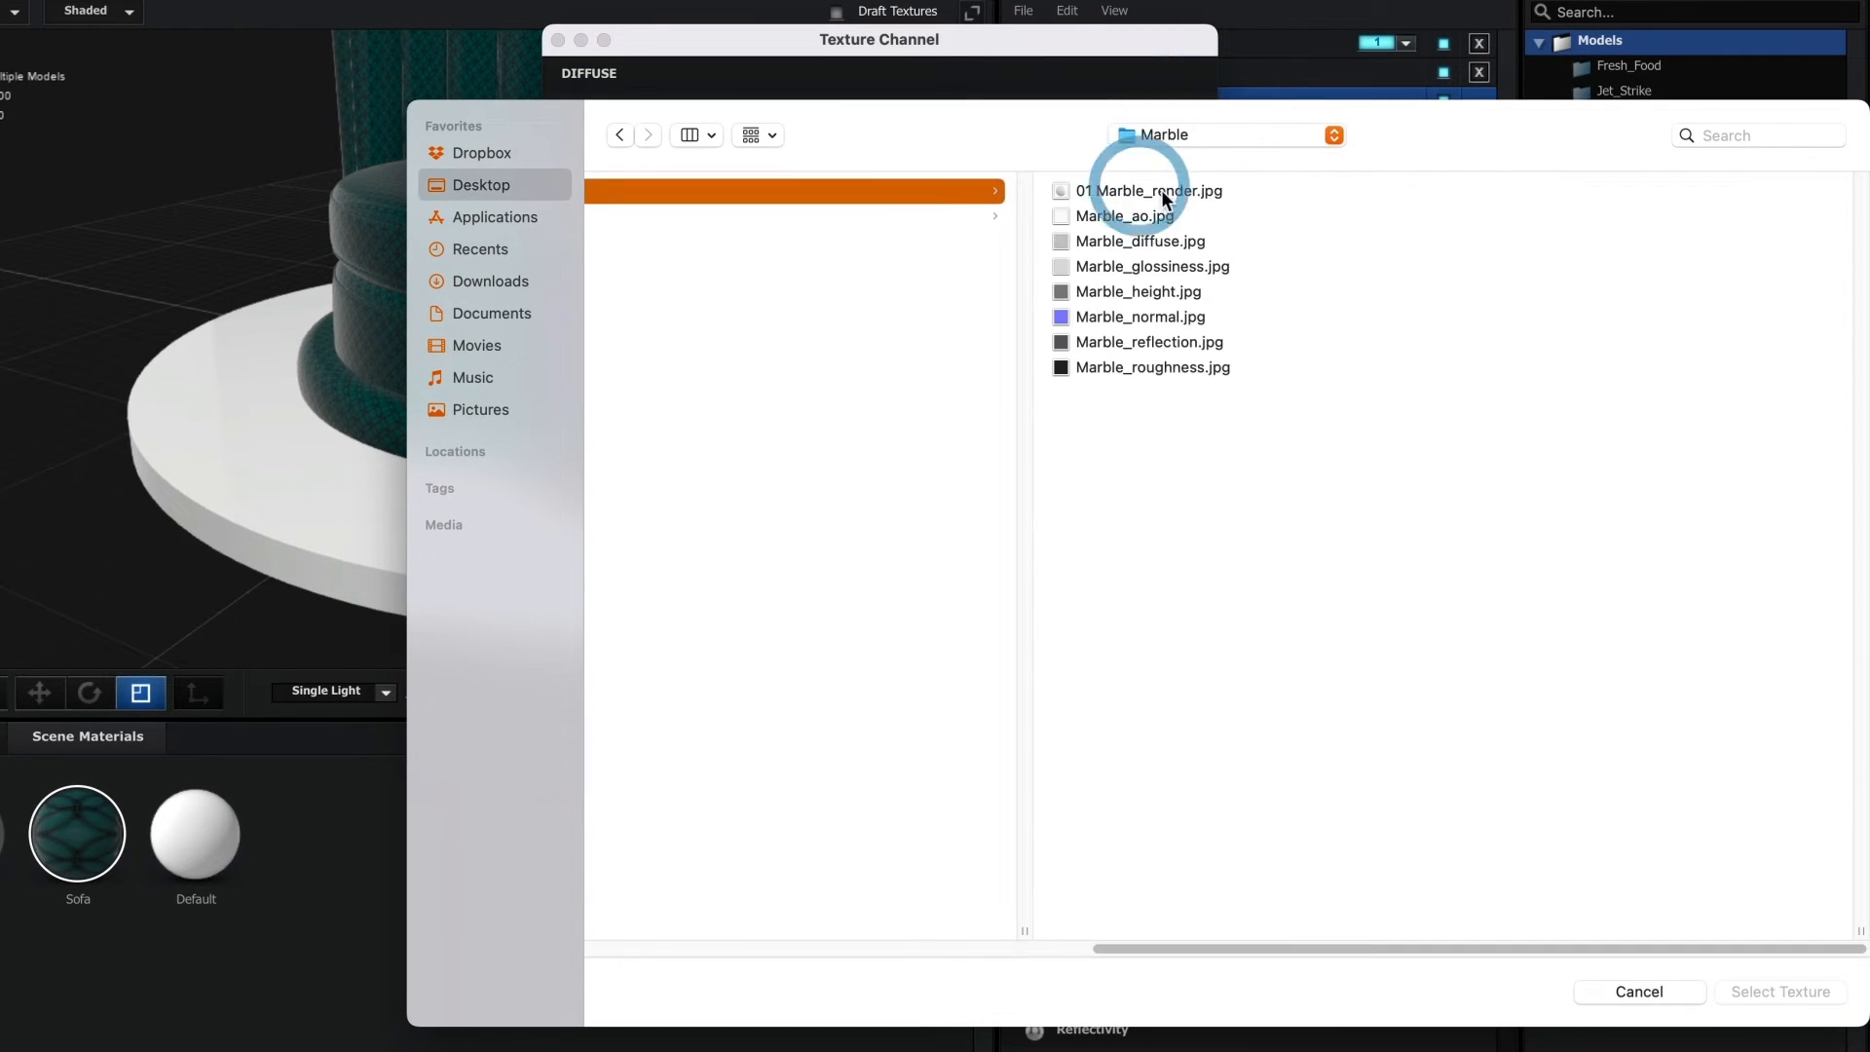
left_click(1120, 243)
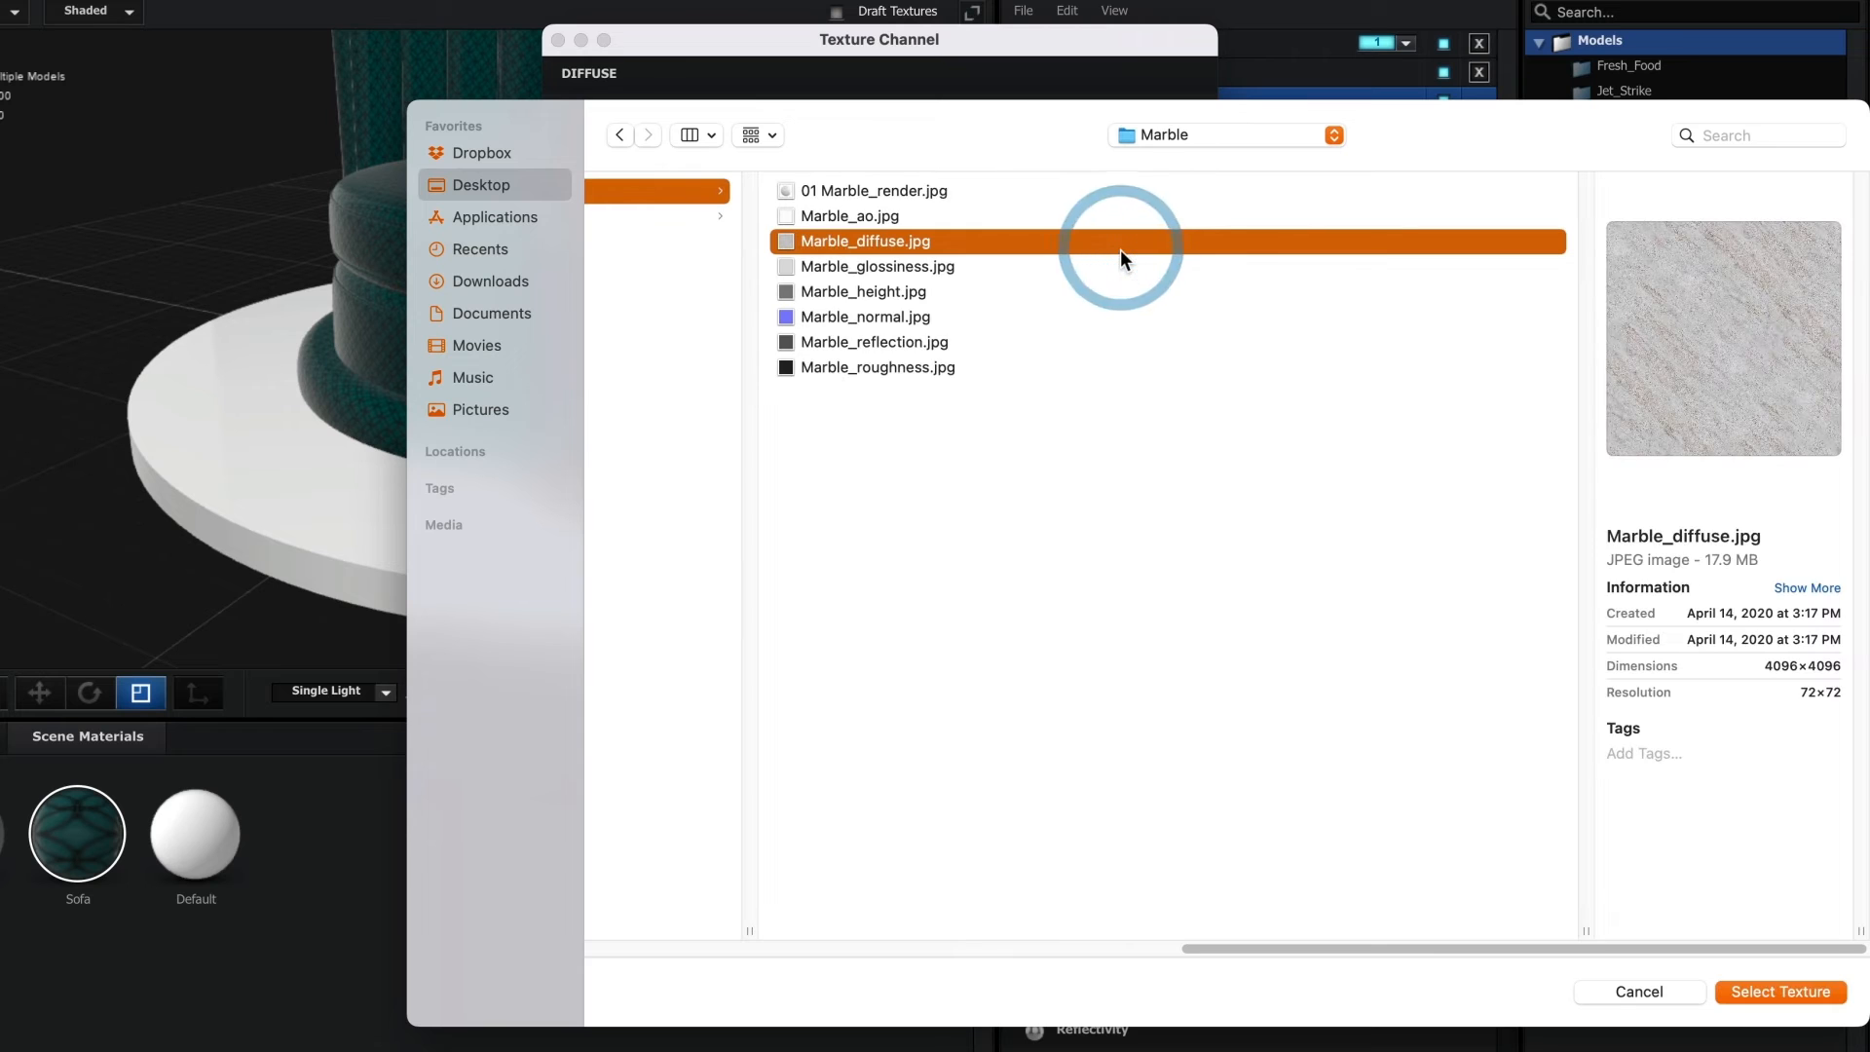
left_click(1732, 990)
left_click(1159, 499)
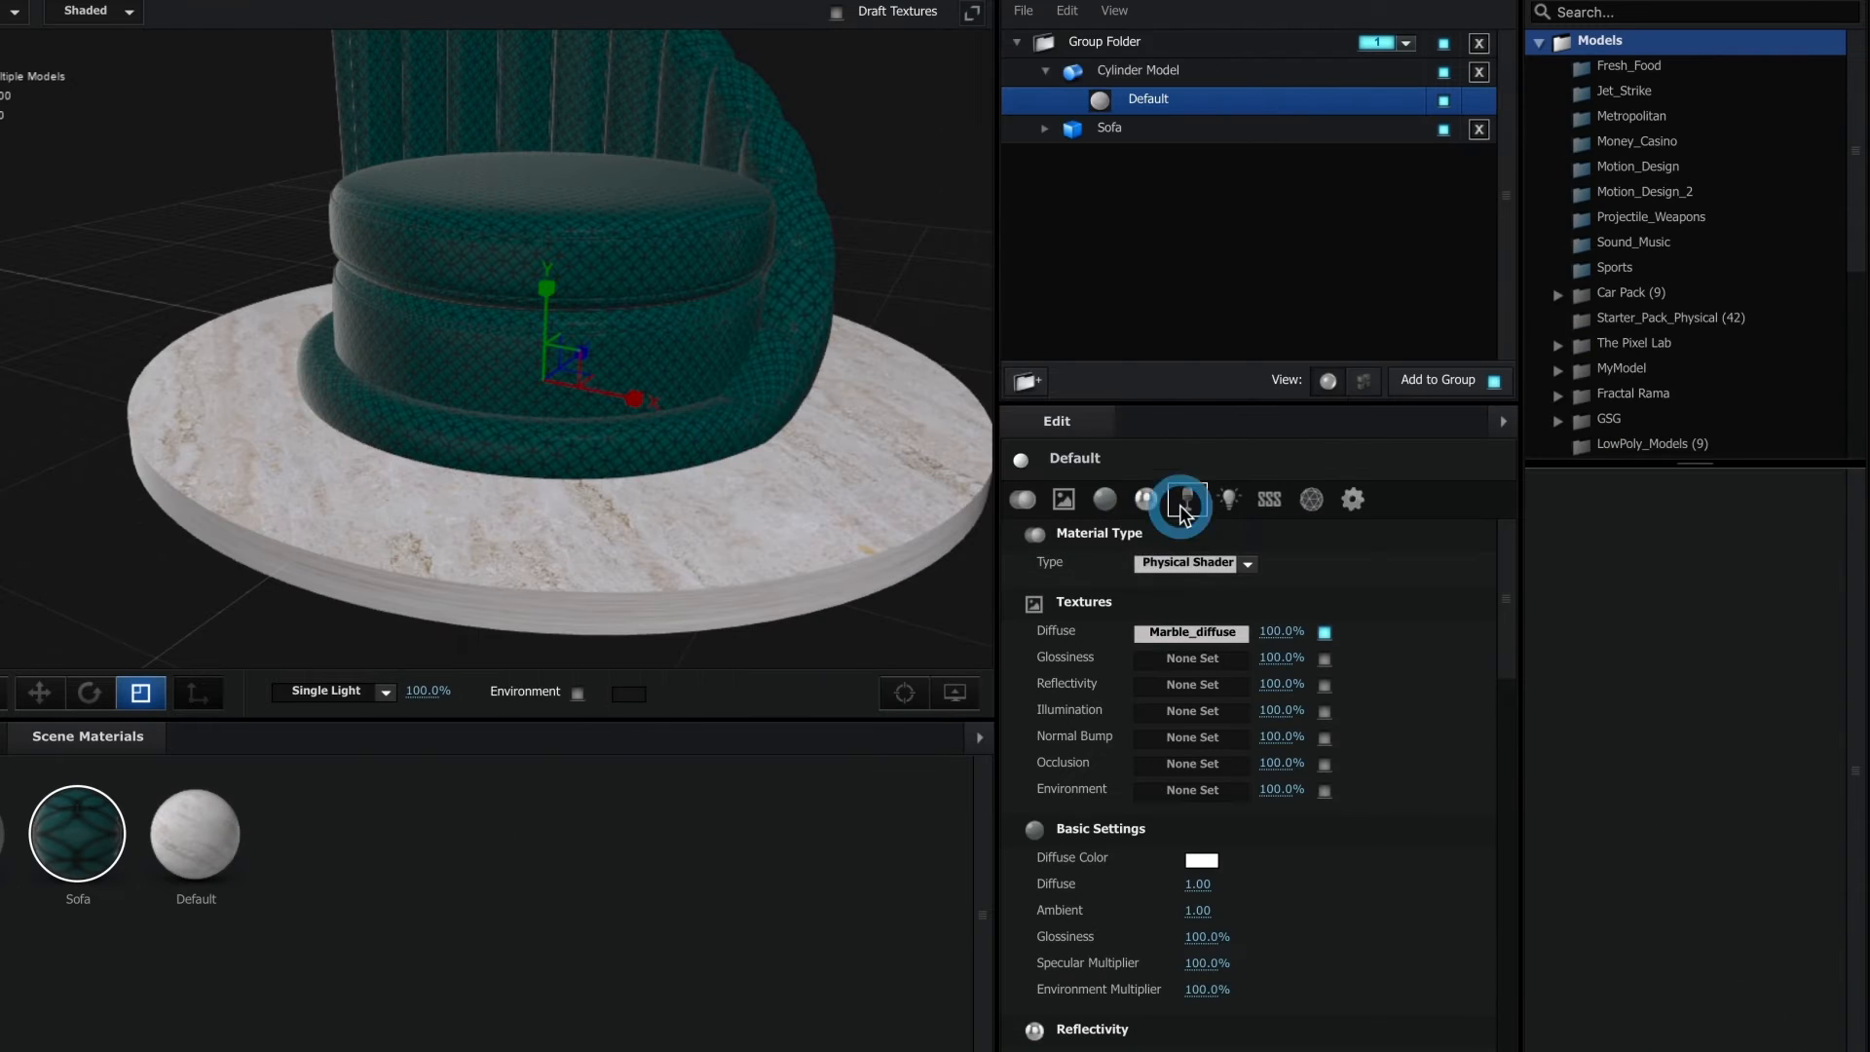
Step: Load Marble_glossiness.jpg as the Glossiness texture of the cylinder's material
left_click(1157, 662)
left_click(967, 118)
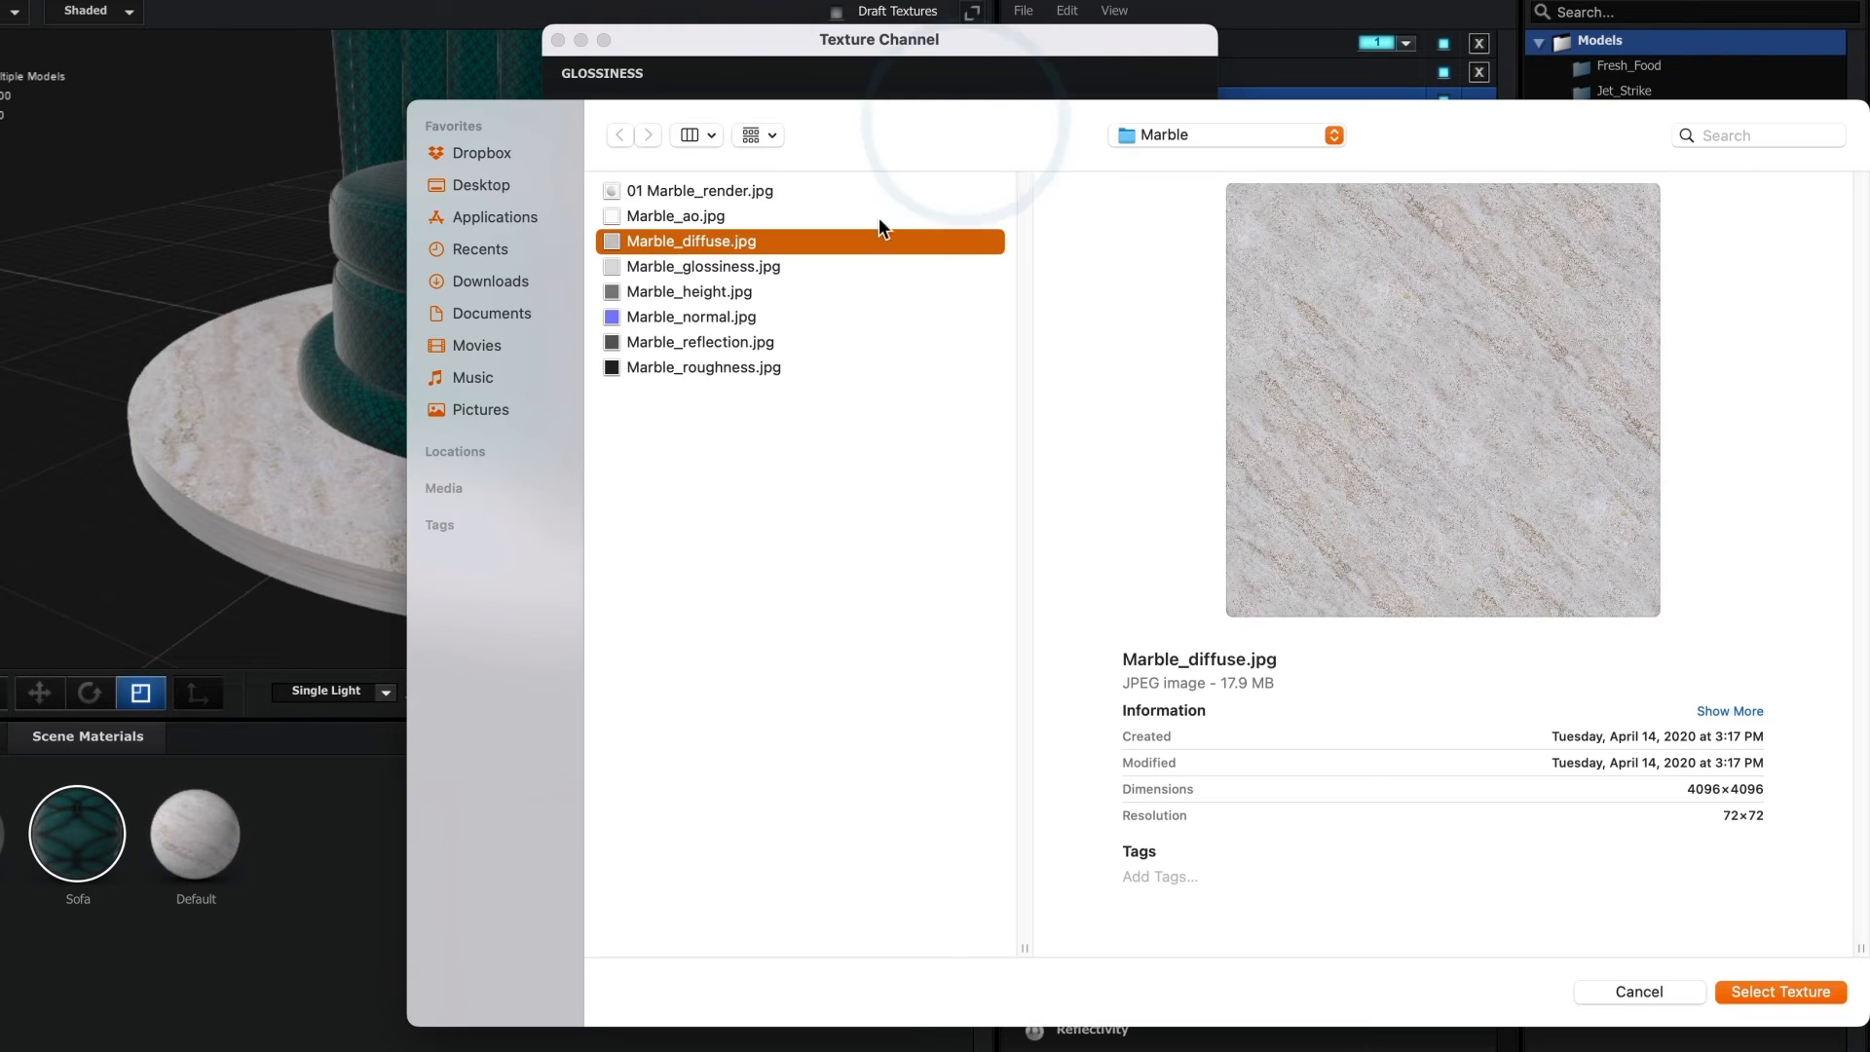
left_click(651, 265)
left_click(1771, 991)
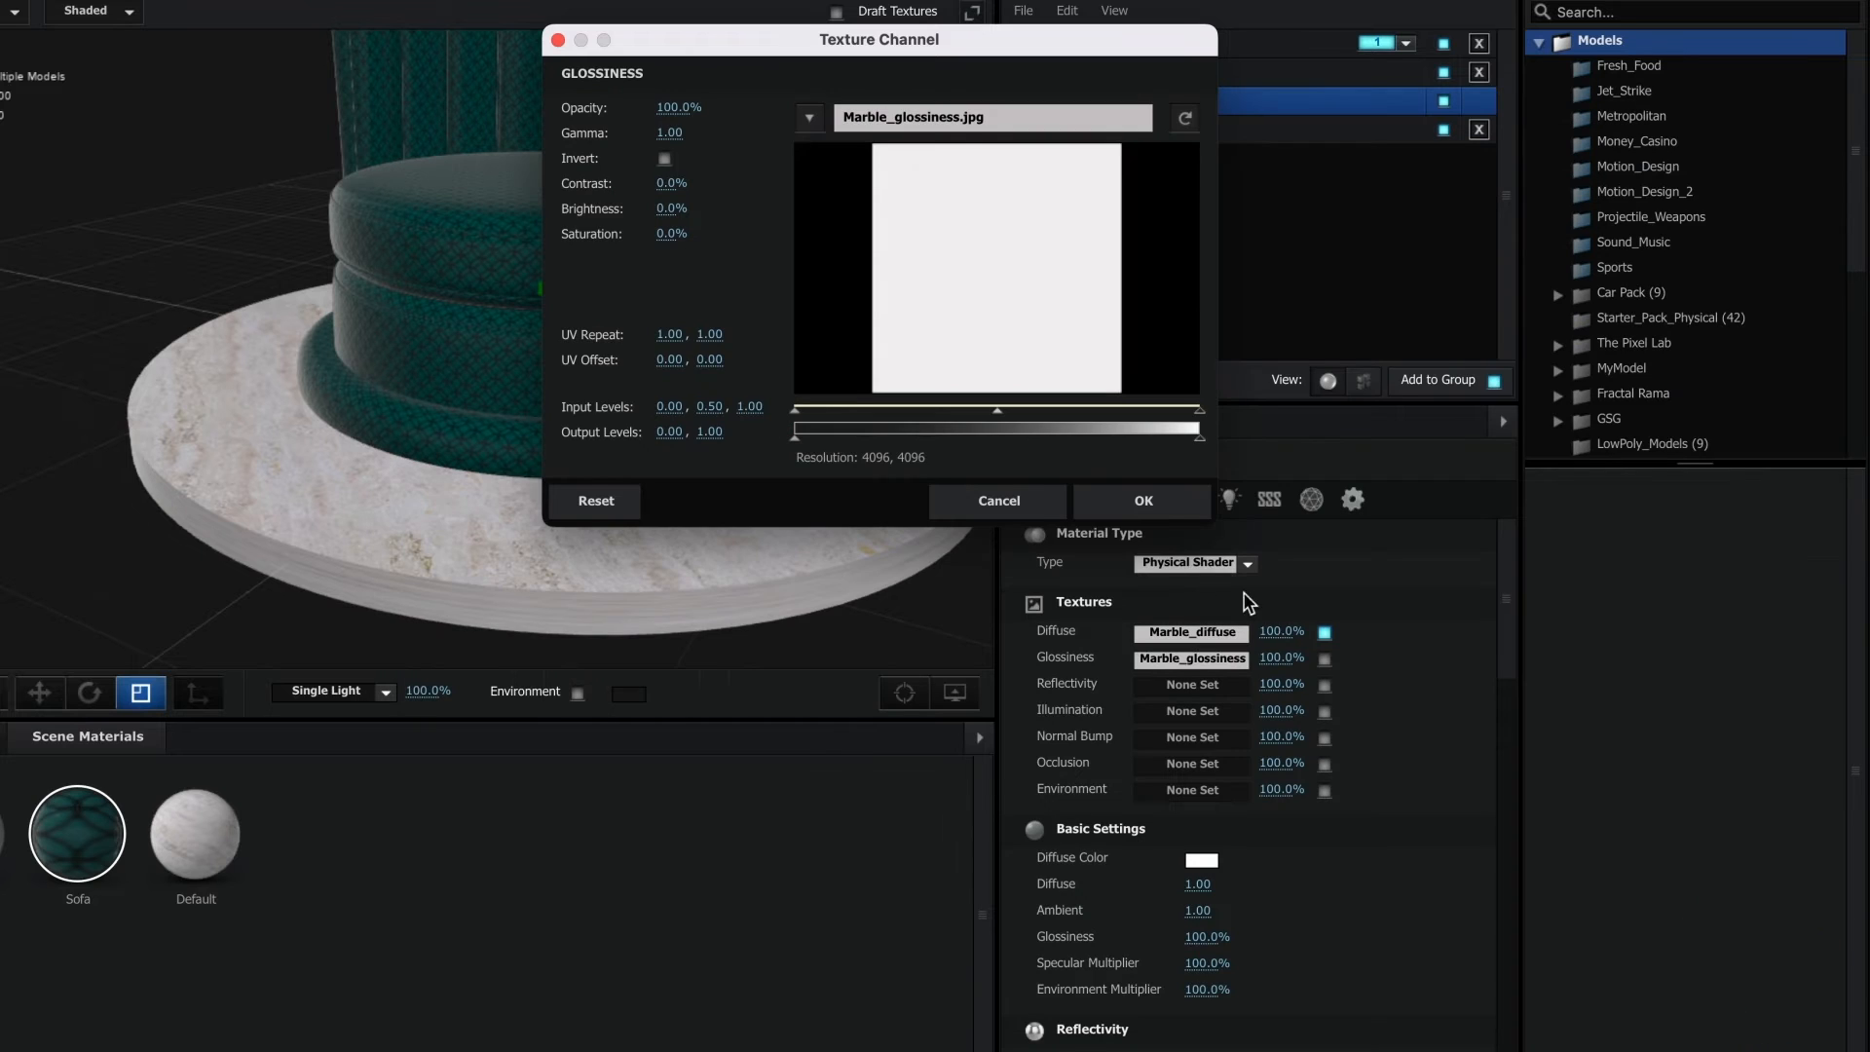
left_click(1141, 500)
Step: Load Marble_reflection.jpg as the Reflectivity texture of the cylinder's material
left_click(1190, 684)
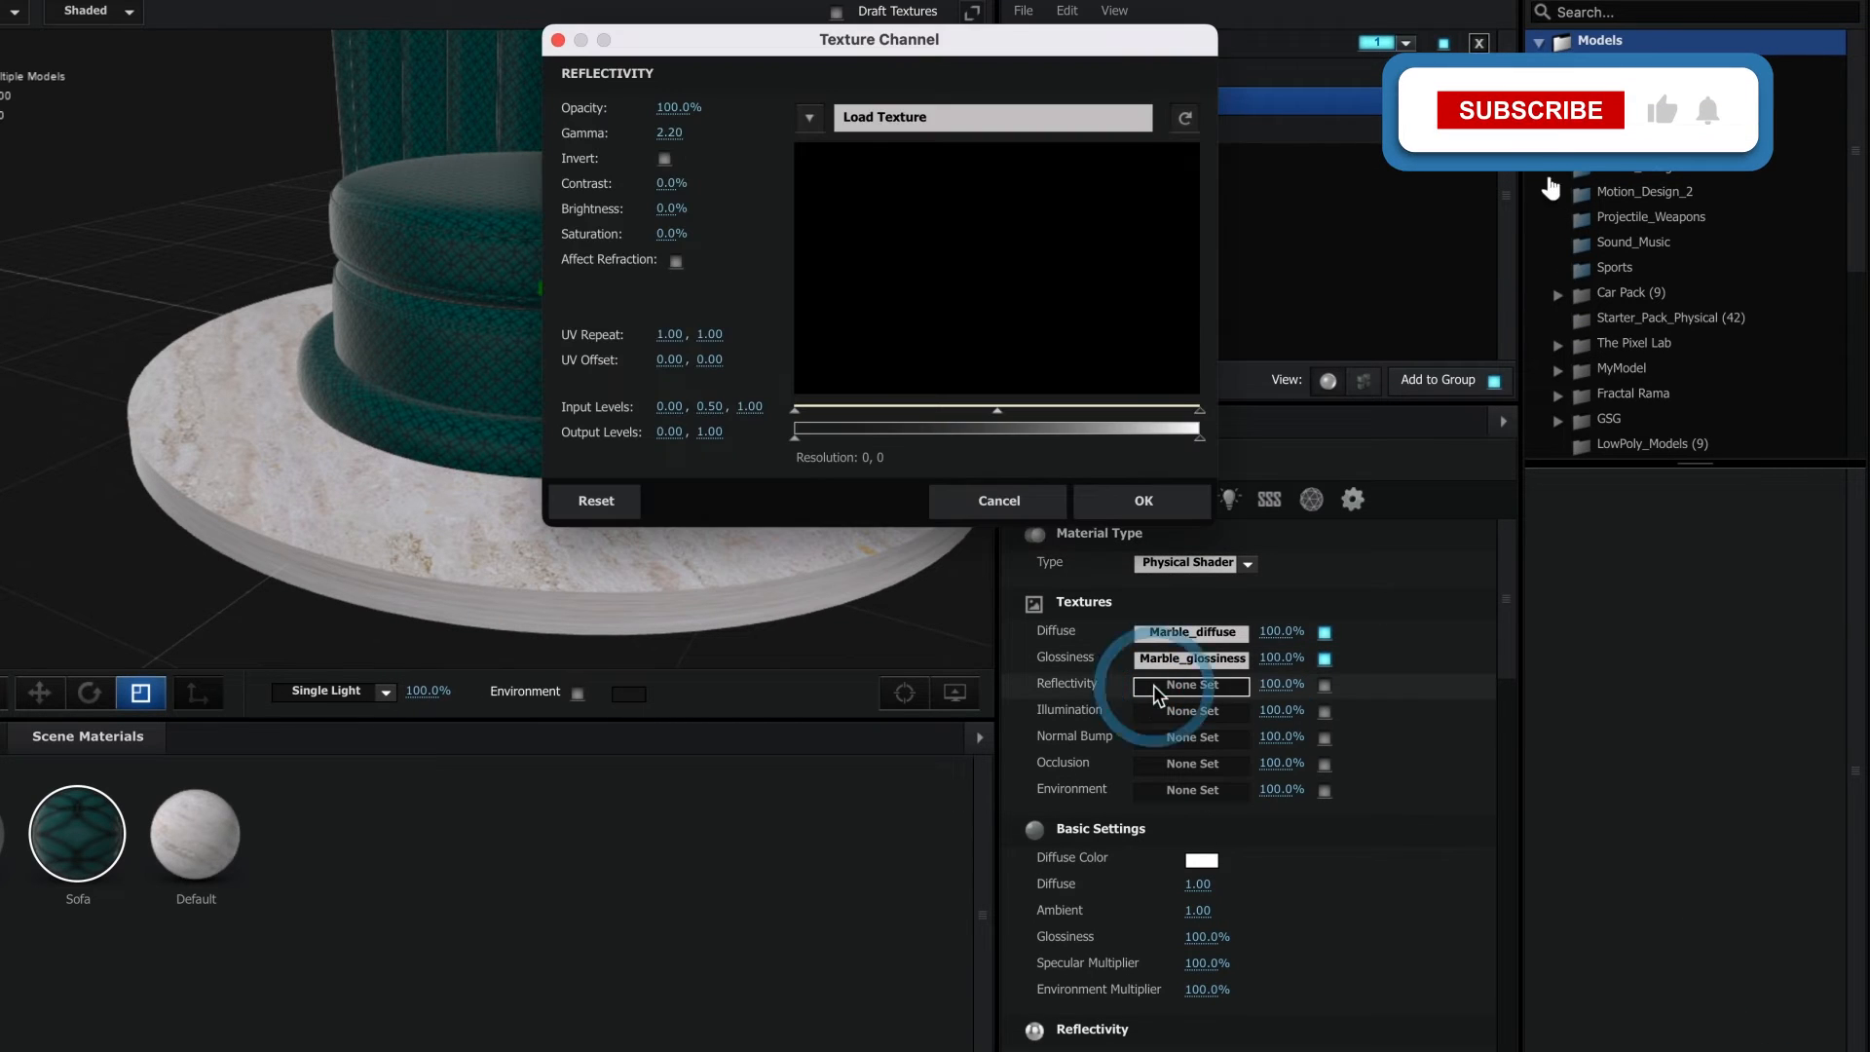
left_click(959, 118)
left_click(713, 341)
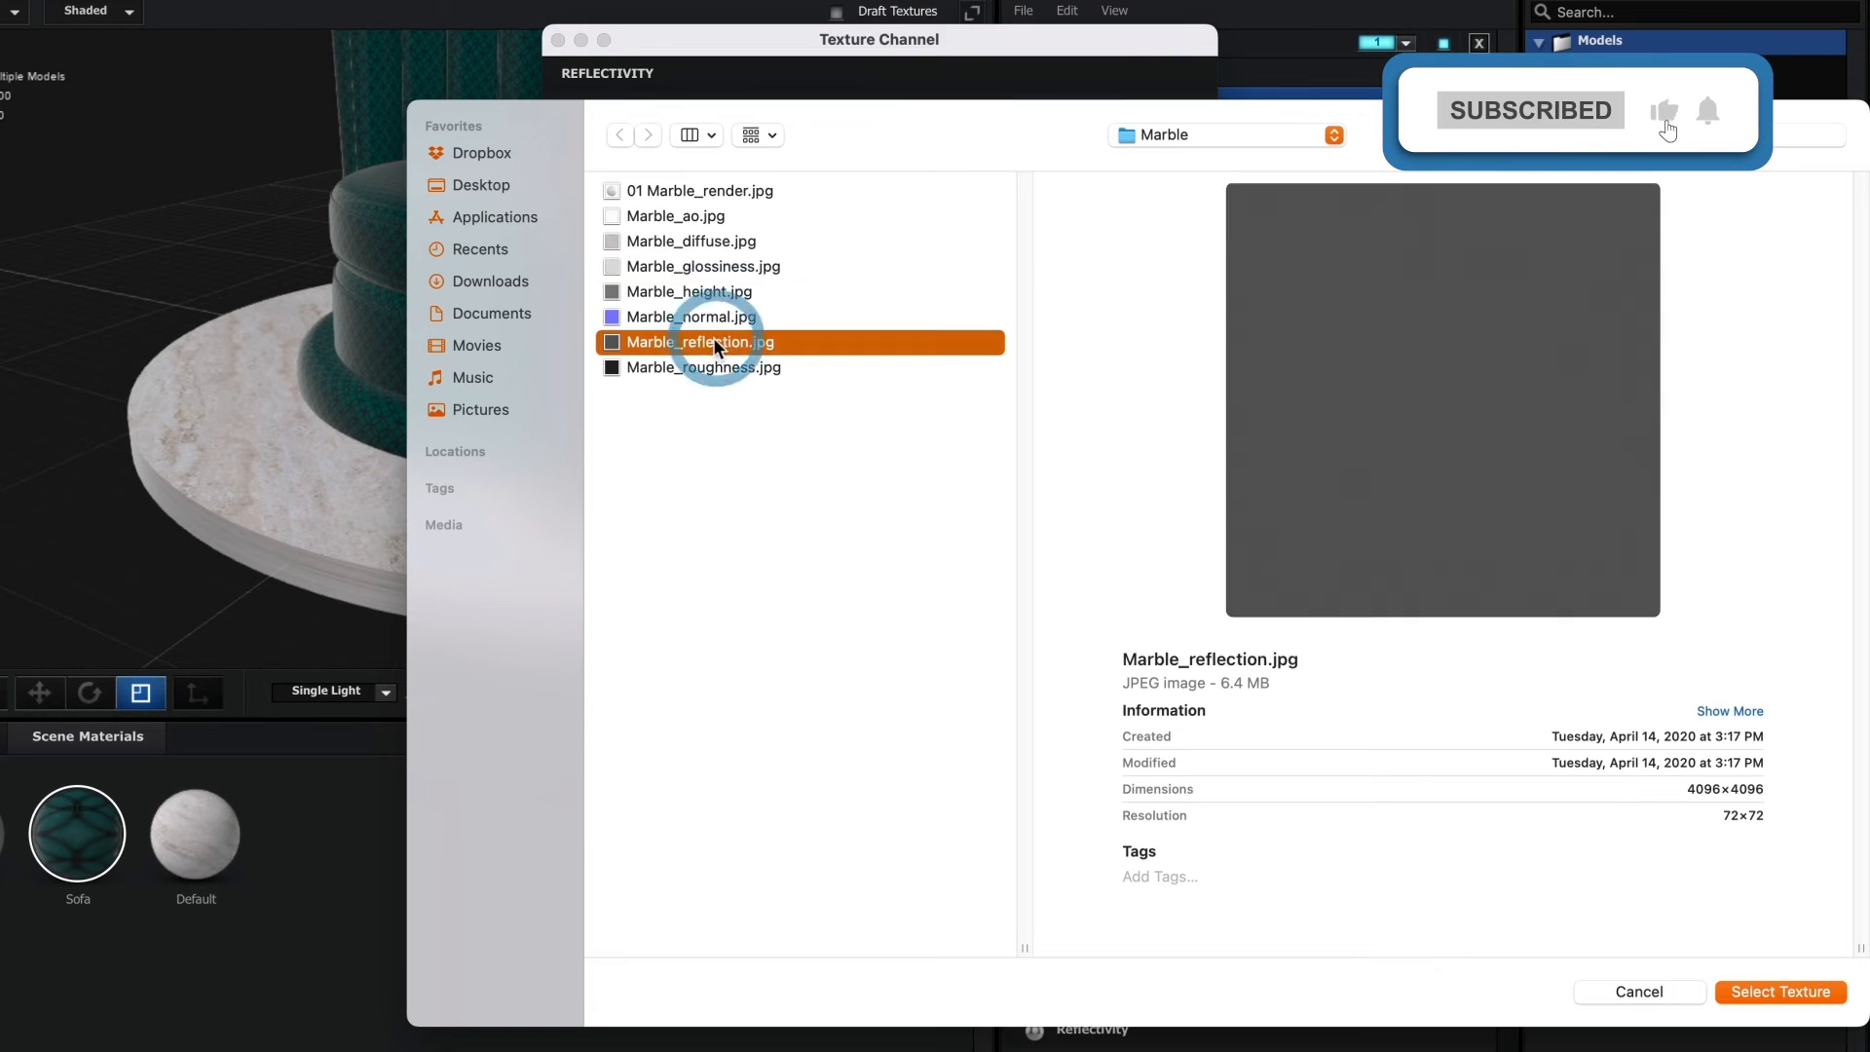
left_click(1753, 992)
left_click(1141, 501)
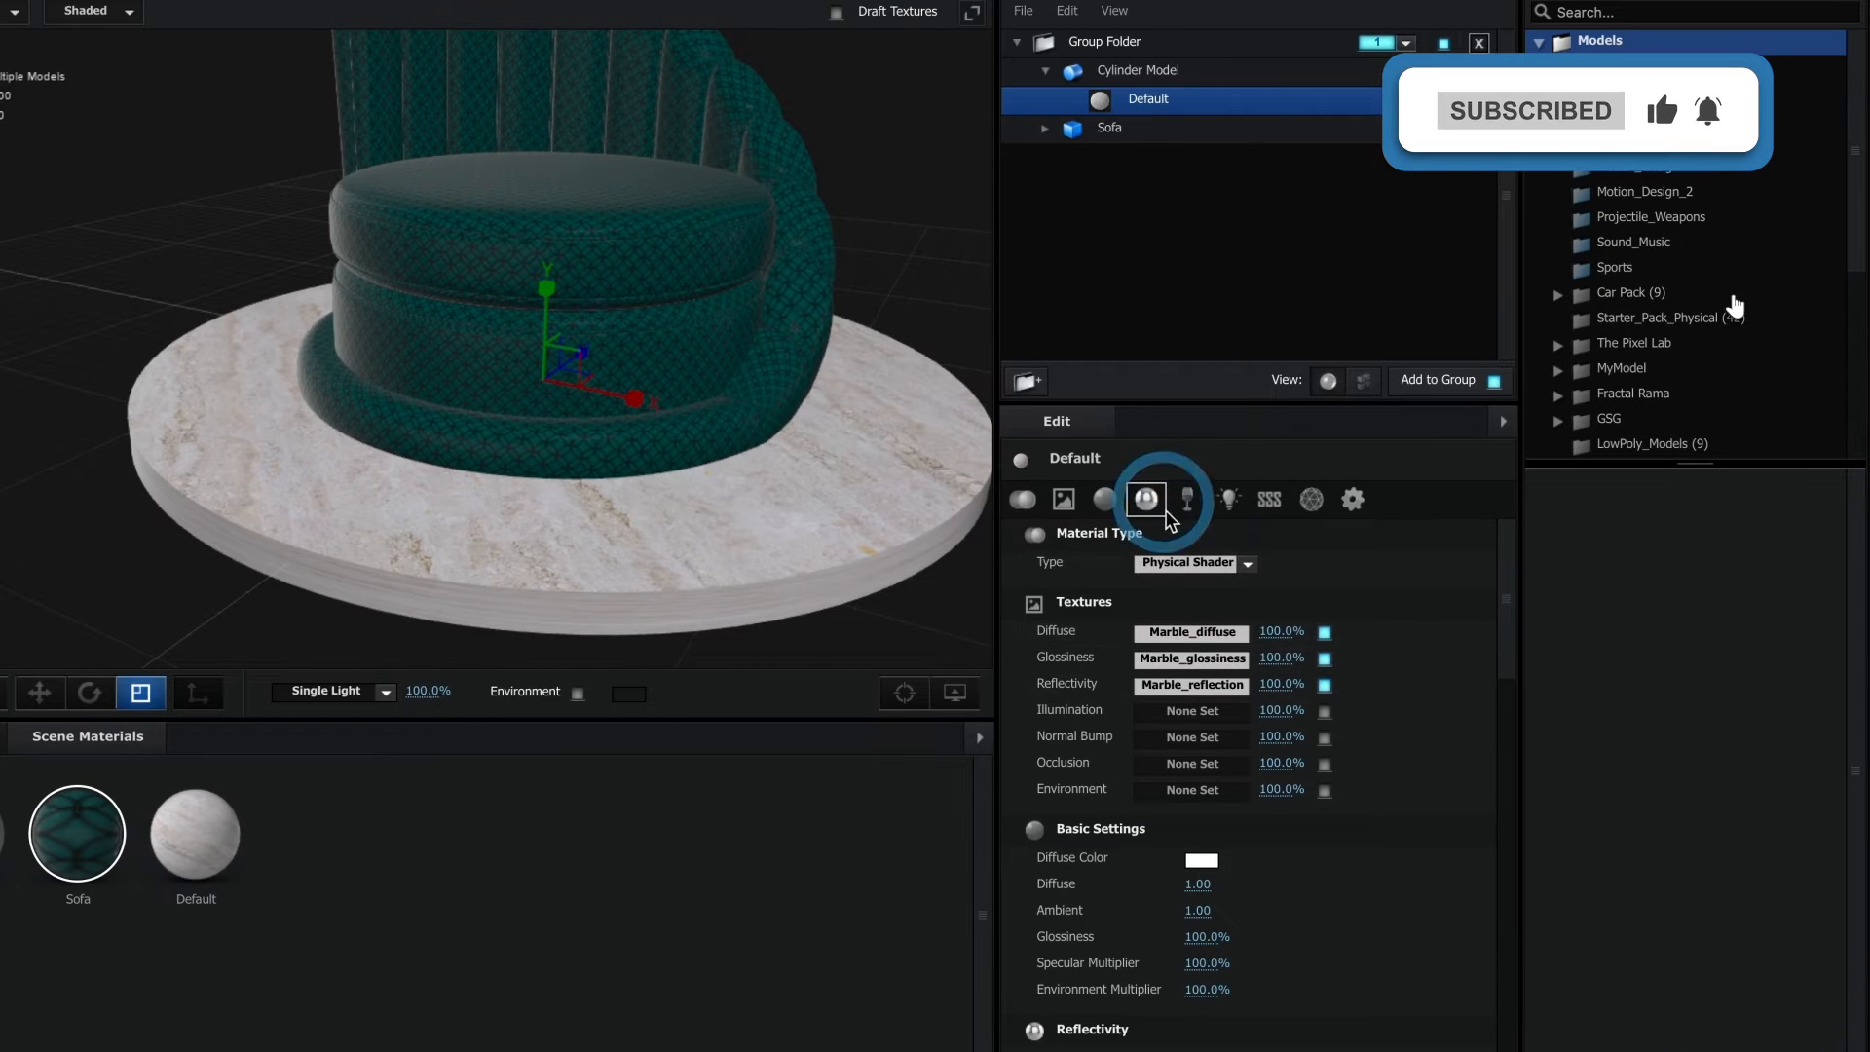
Step: Load Marble_normal.jpg as the Normal Bump texture of the cylinder's material
left_click(1193, 737)
left_click(990, 118)
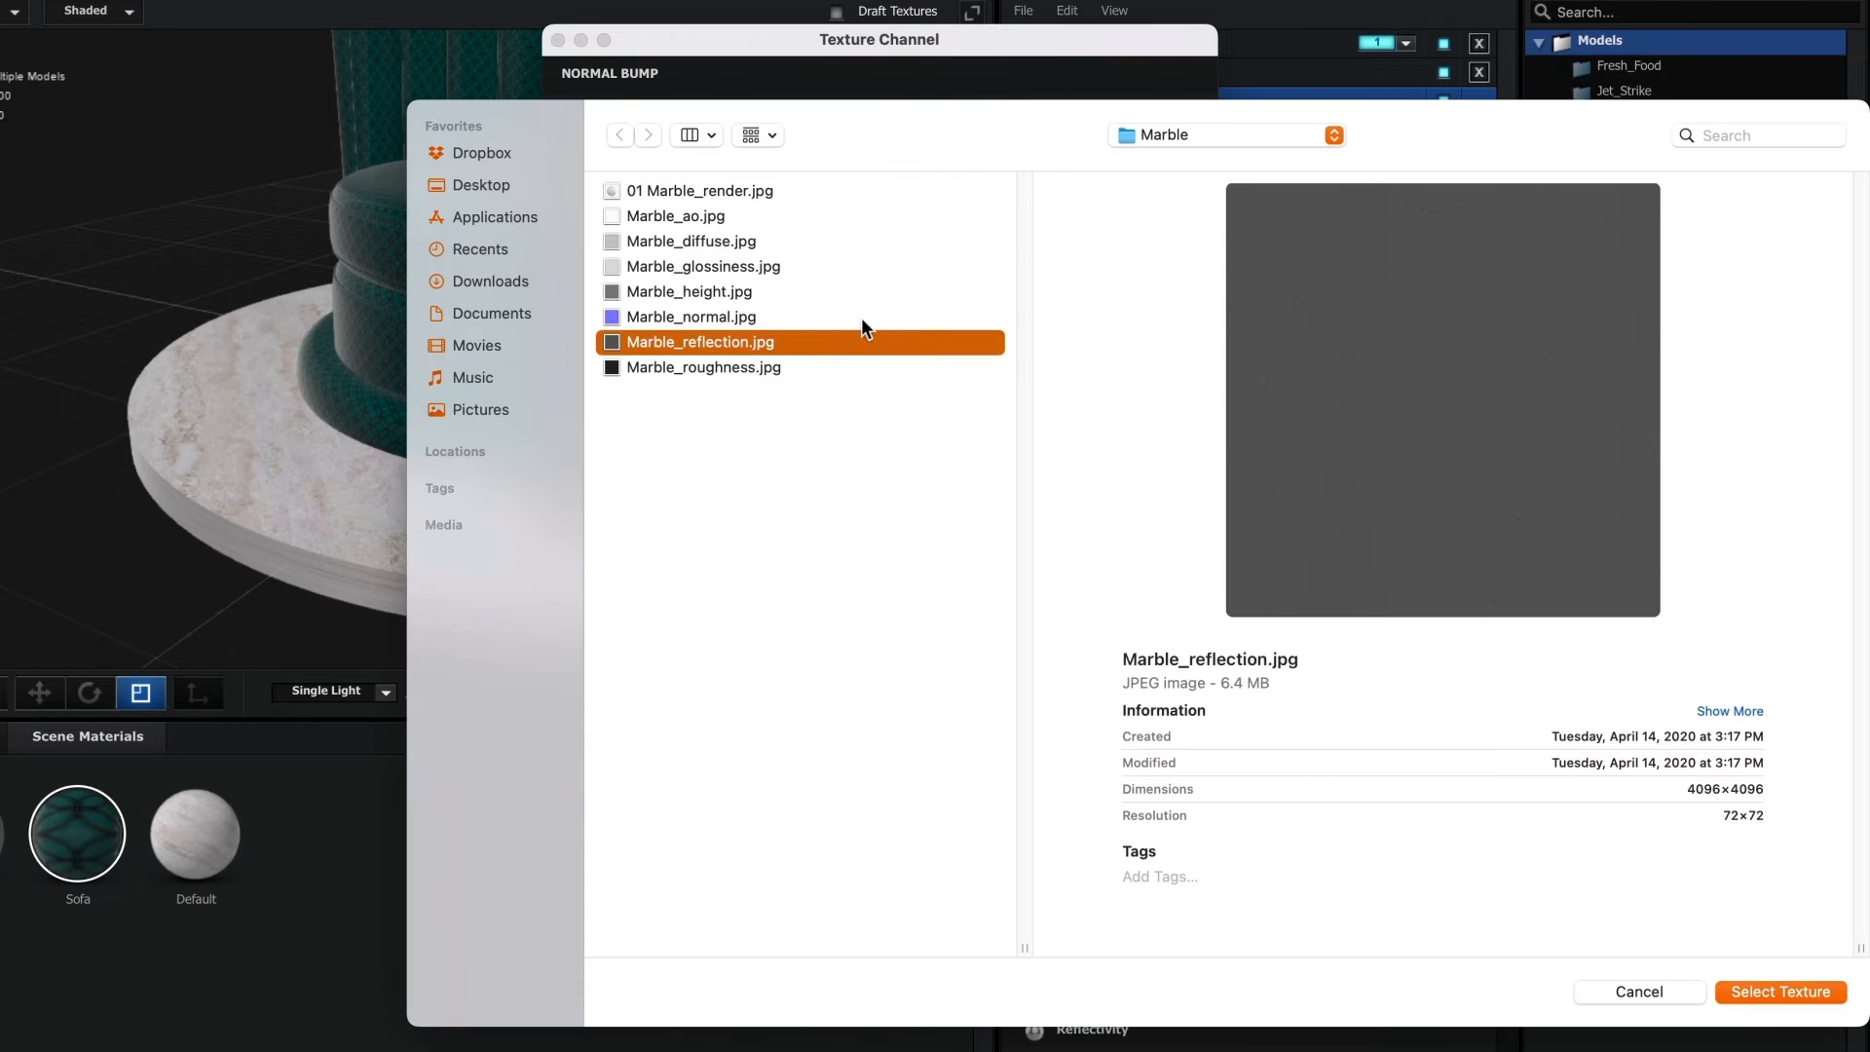
left_click(745, 317)
left_click(1781, 991)
left_click(1143, 500)
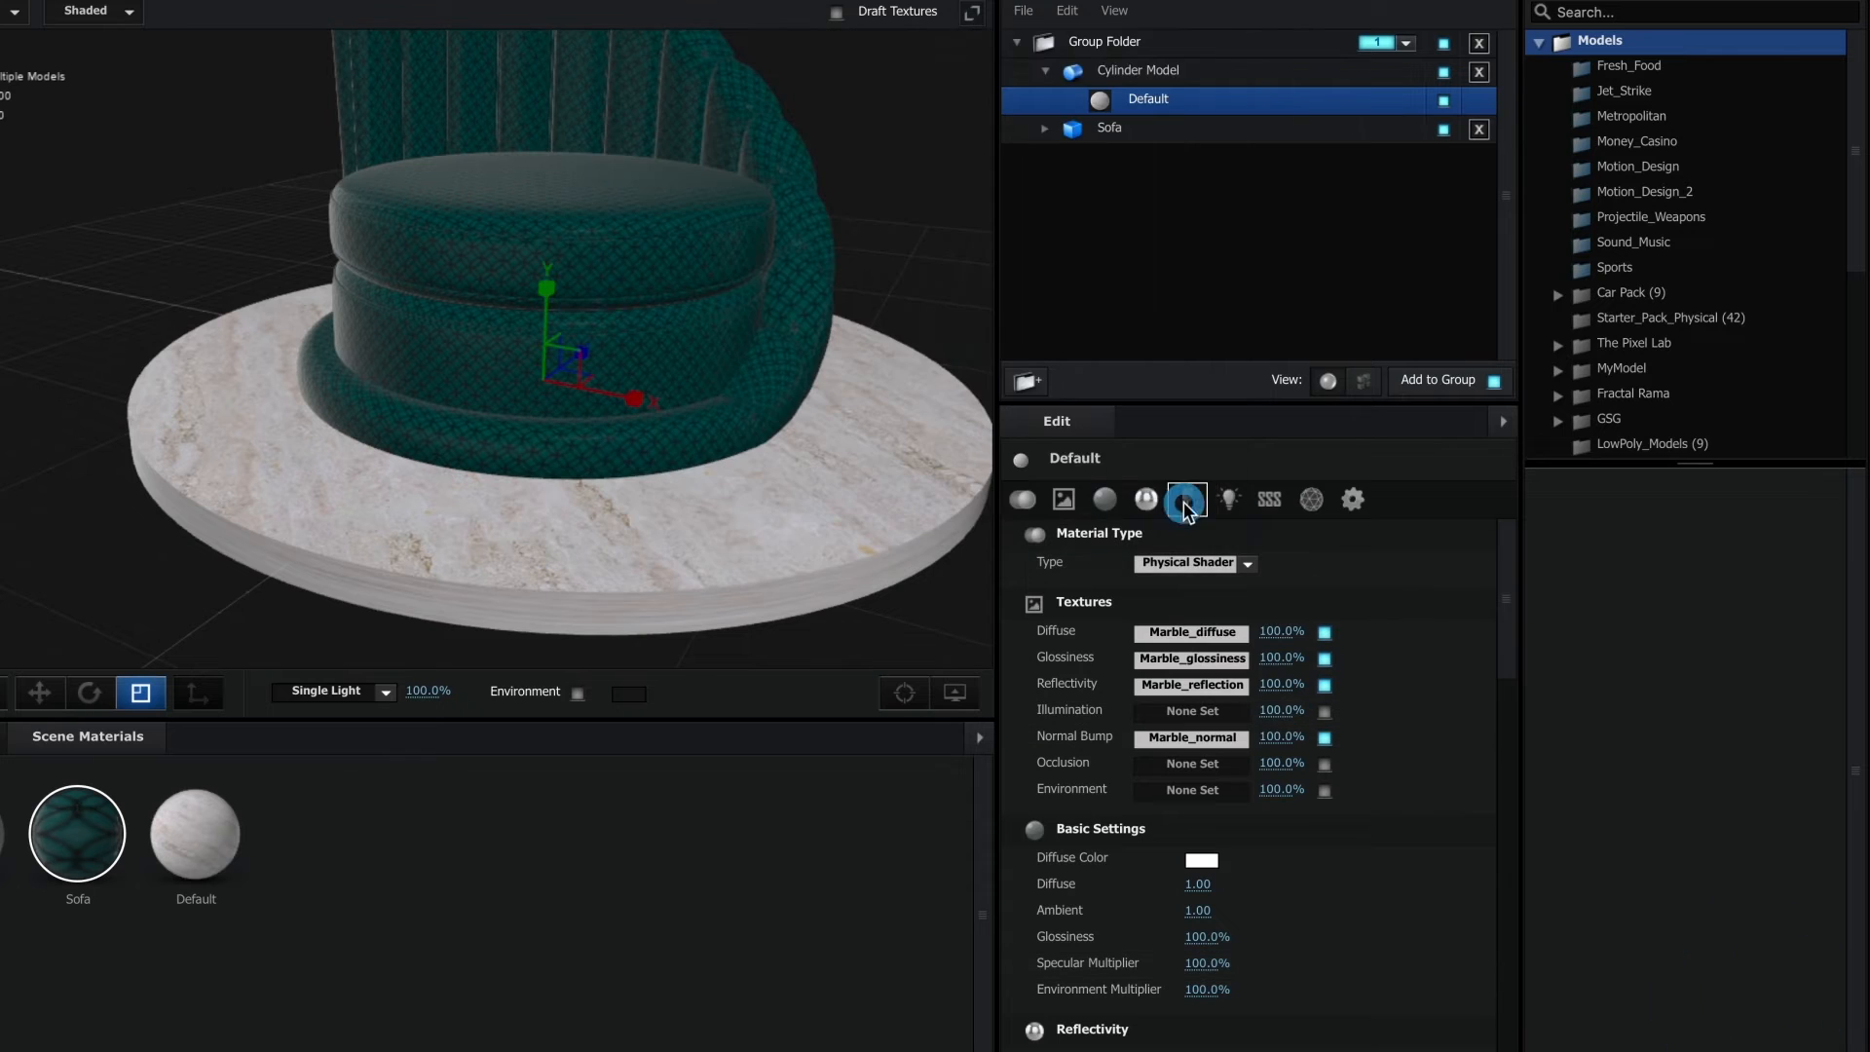
Step: Load Marble_ao.jpg as the Occlusion texture of the cylinder's material
left_click(1182, 765)
left_click(1003, 117)
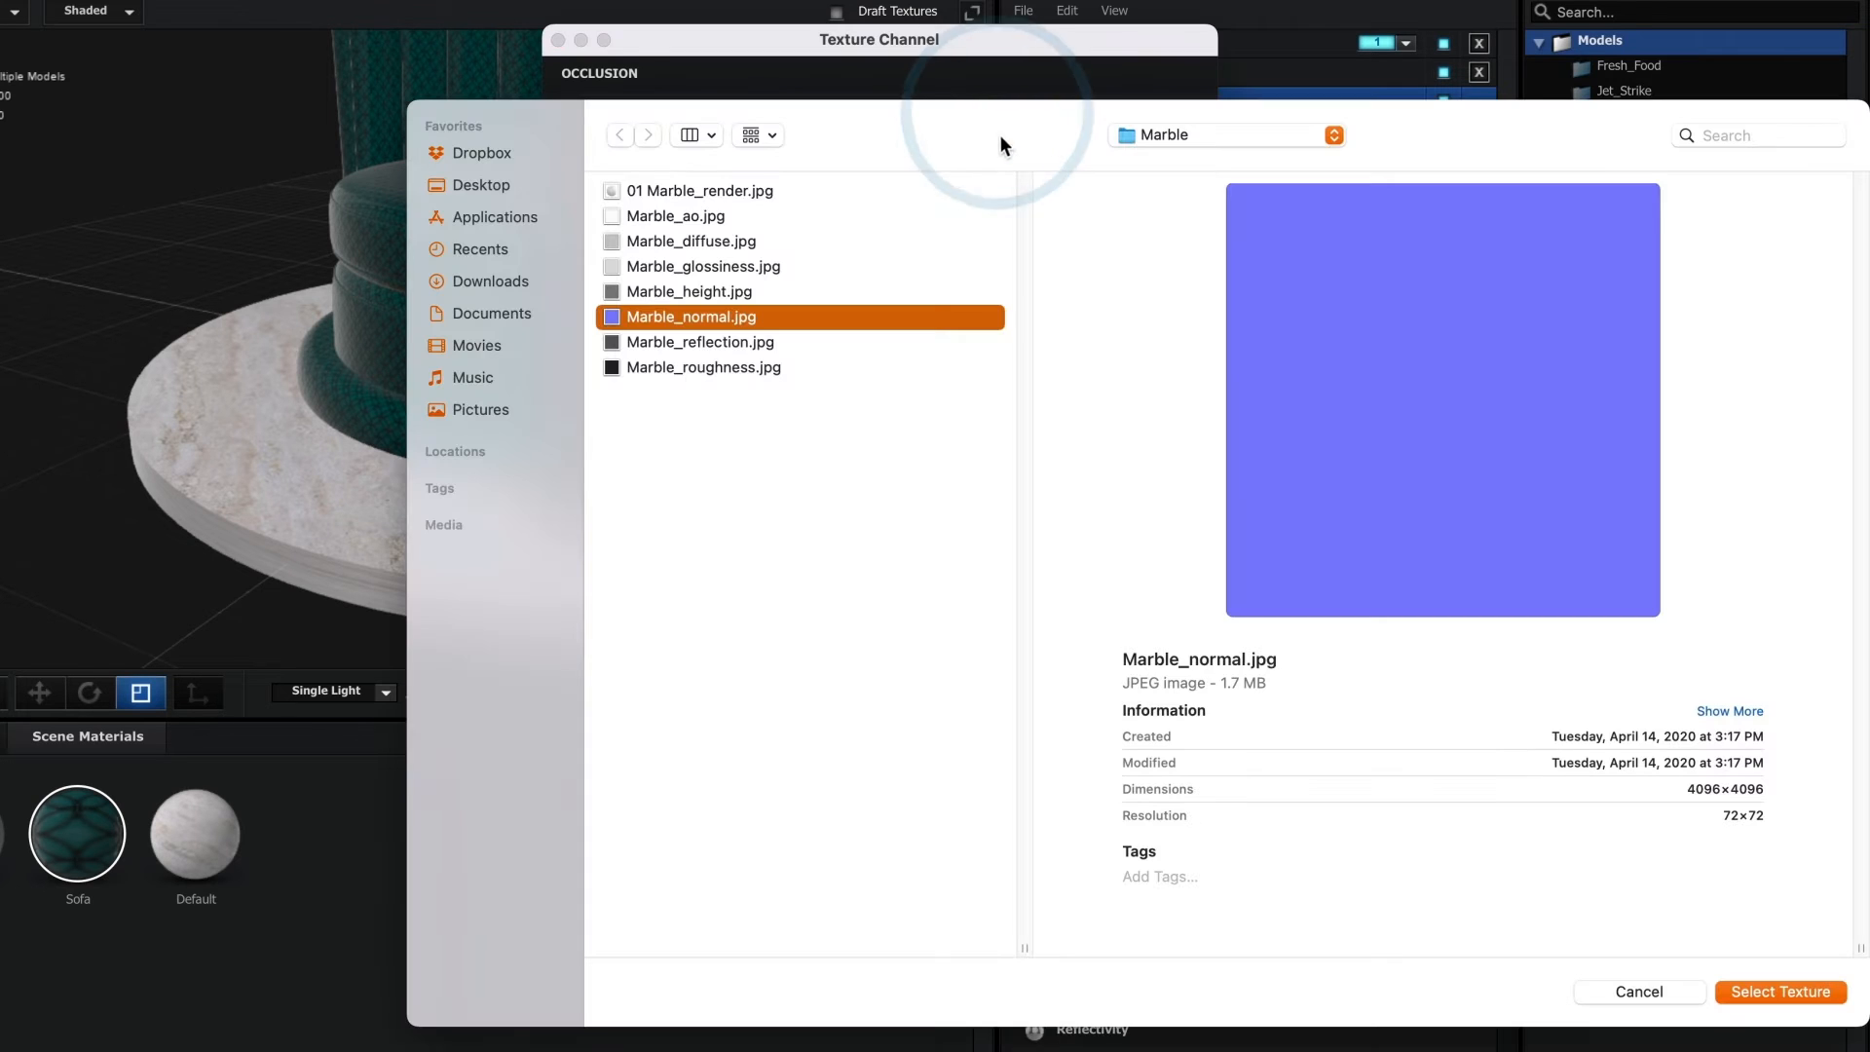
left_click(723, 216)
left_click(1780, 992)
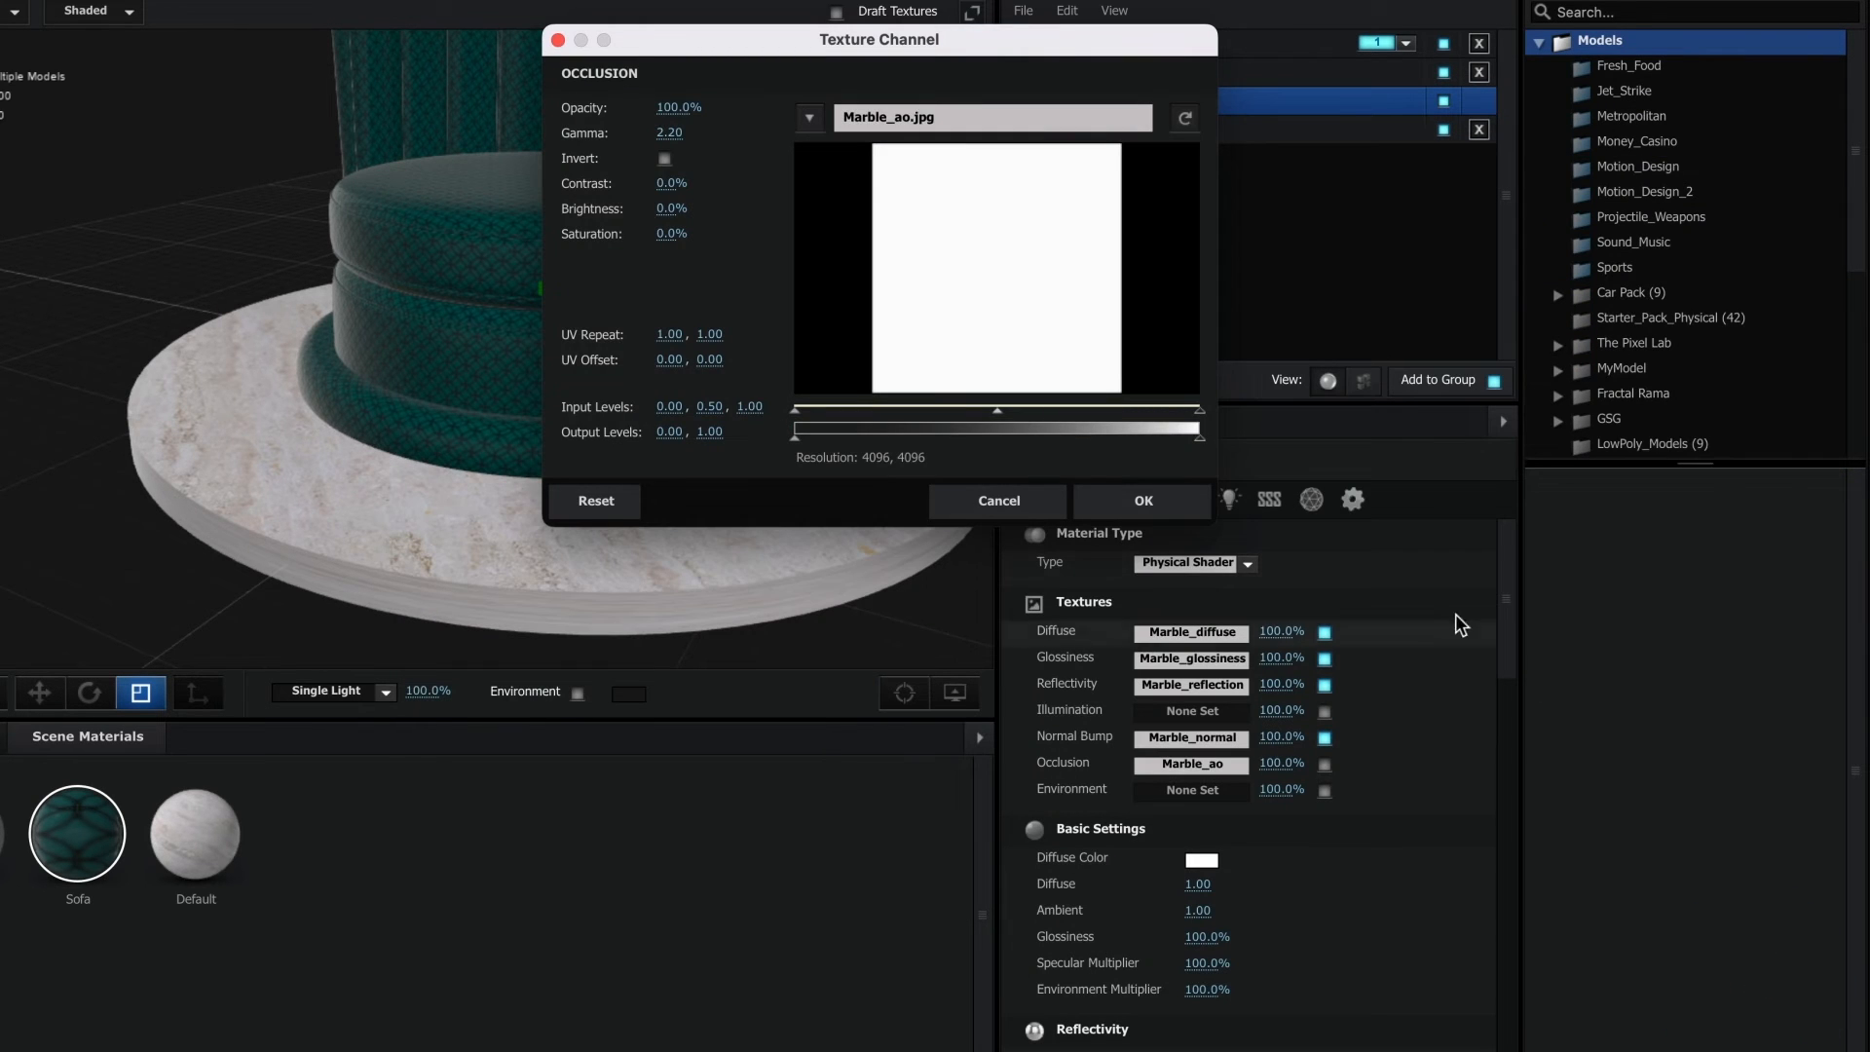
left_click(1144, 501)
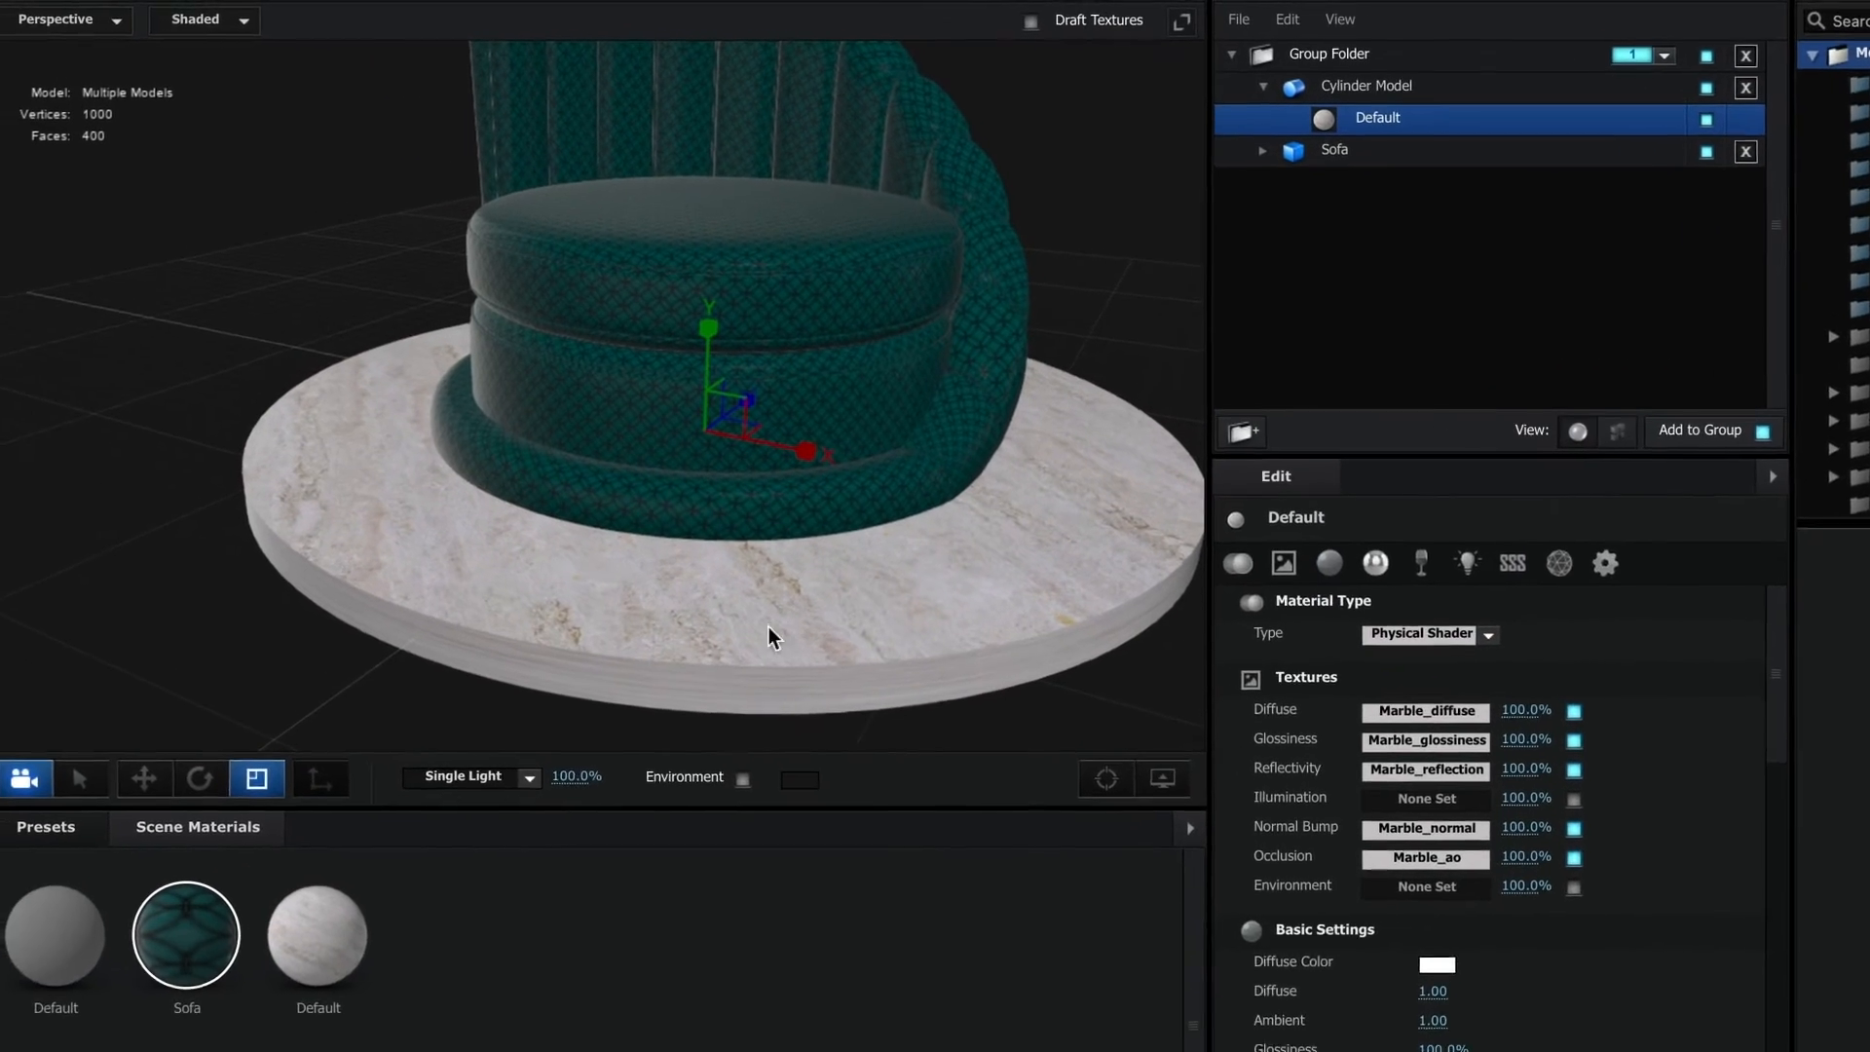
Step: Set the Cylinder Model's texture mapping to Box (Preserve Aspect) so the marble also covers the platform's side properly
left_click_drag(872, 651, 659, 641)
left_click_drag(634, 519, 773, 442)
scroll(777, 567, "up", 4)
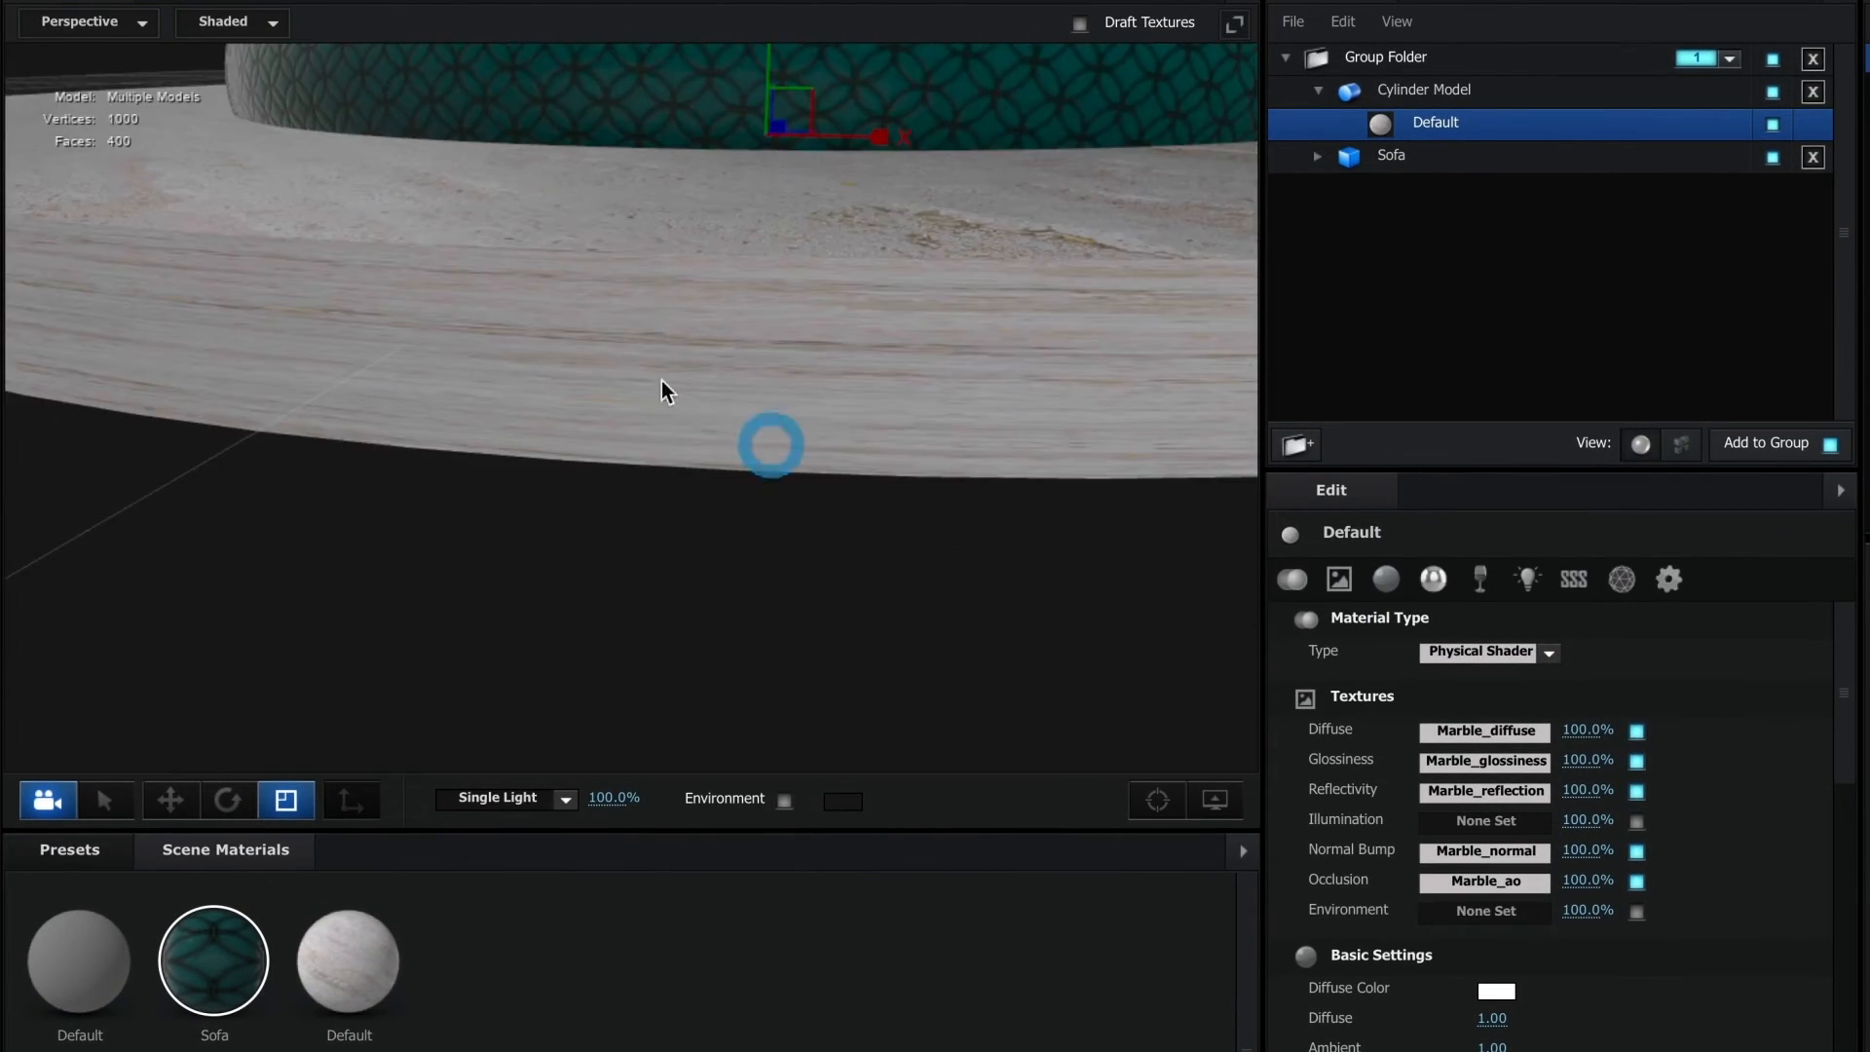
left_click_drag(881, 365, 803, 398)
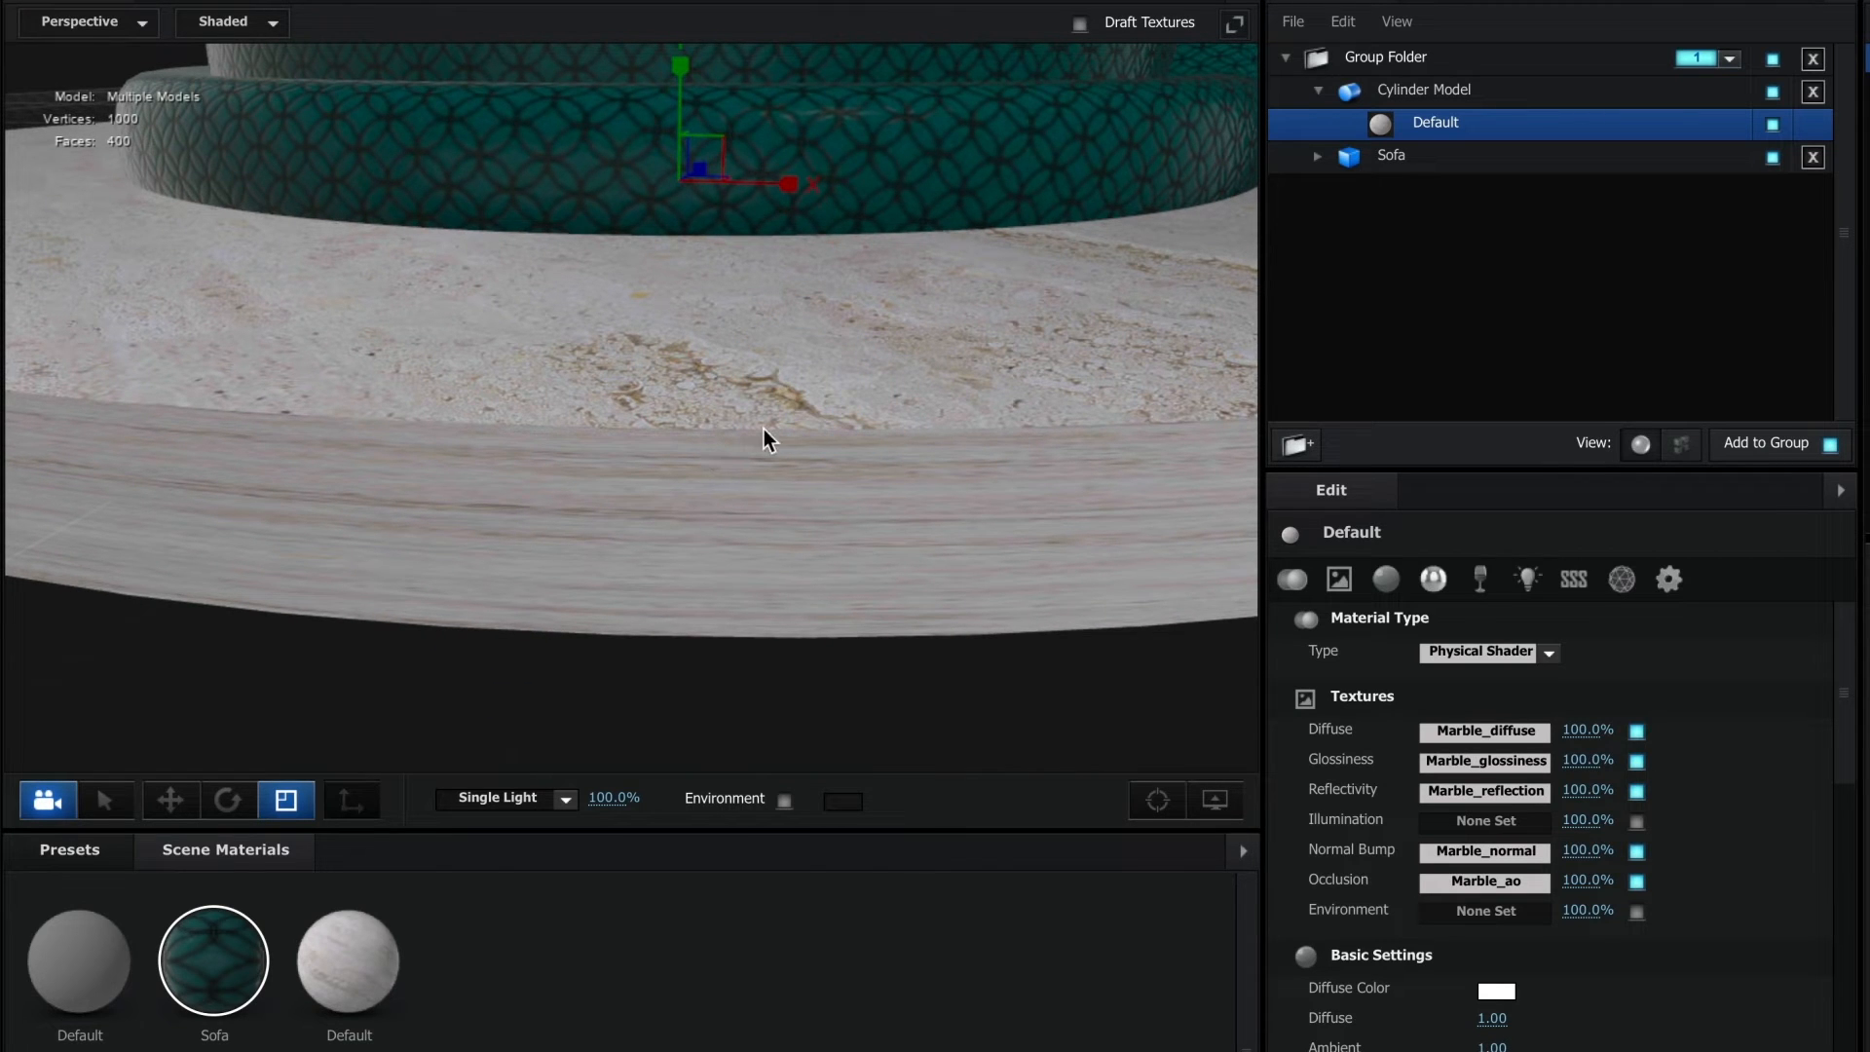
left_click(1400, 91)
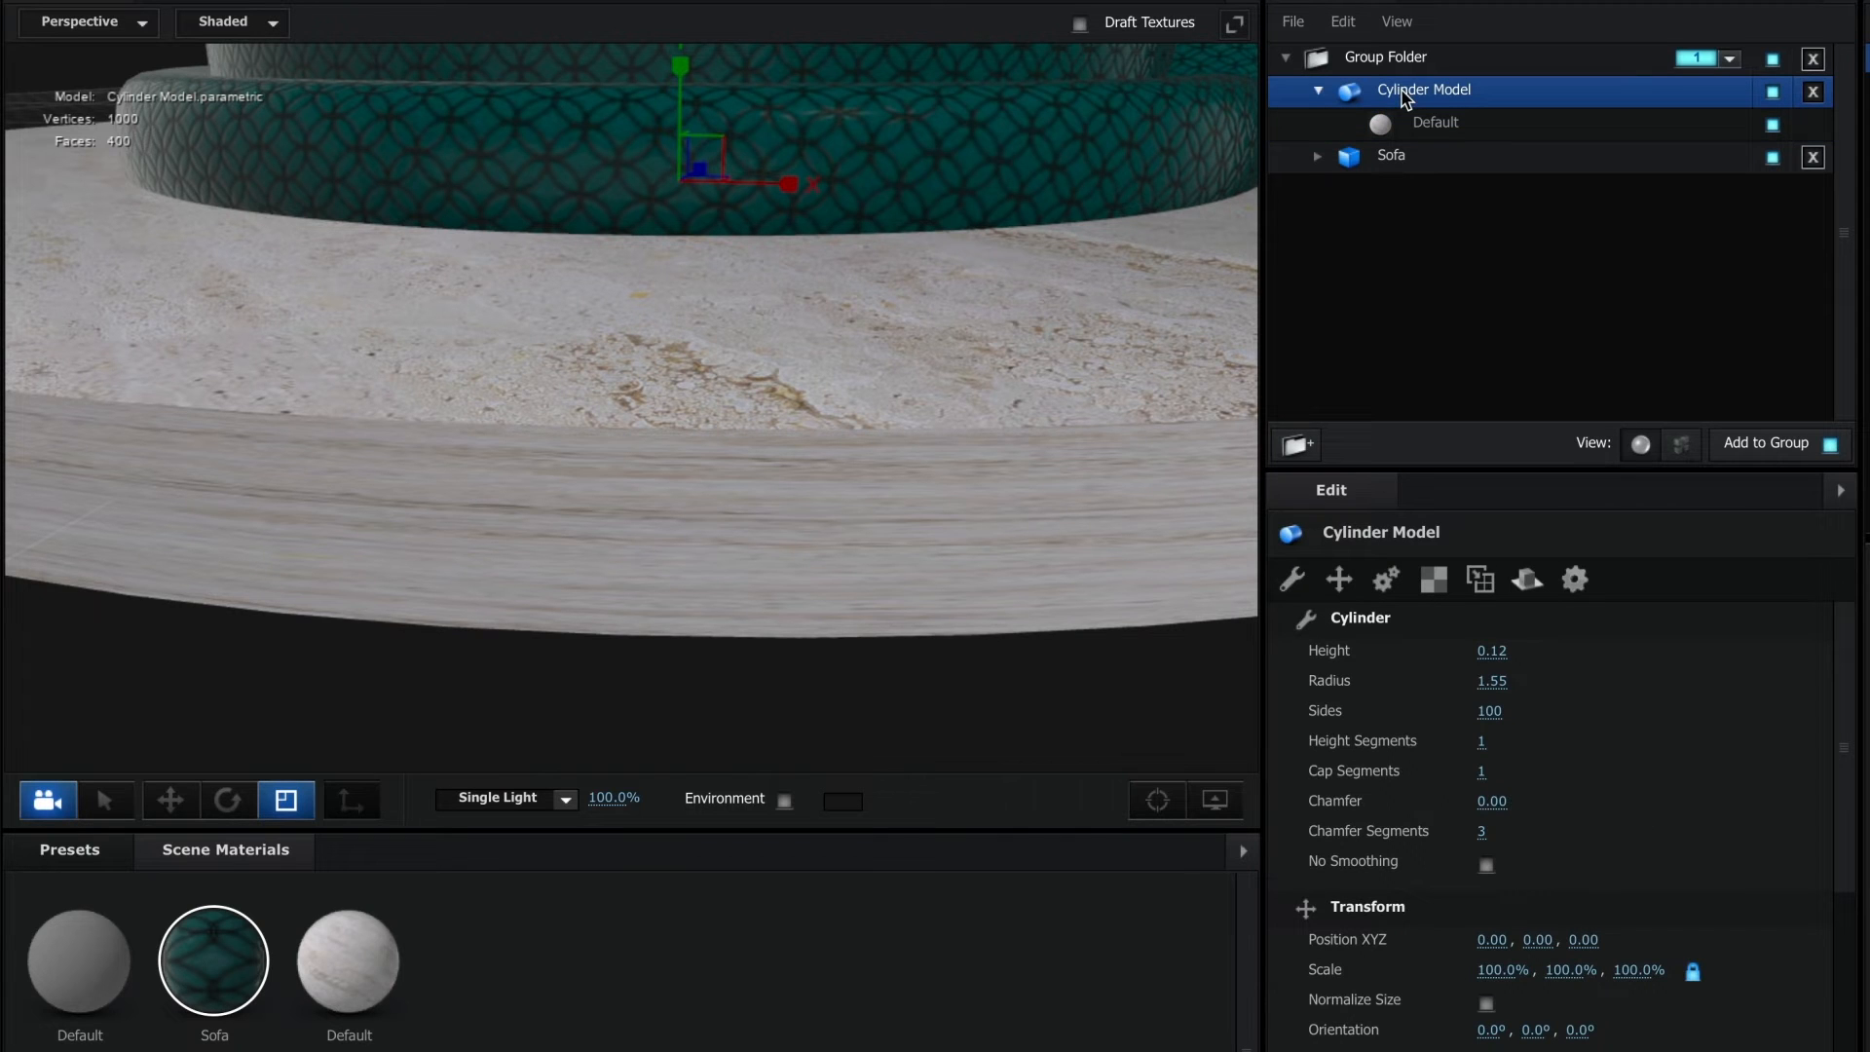
left_click(1434, 581)
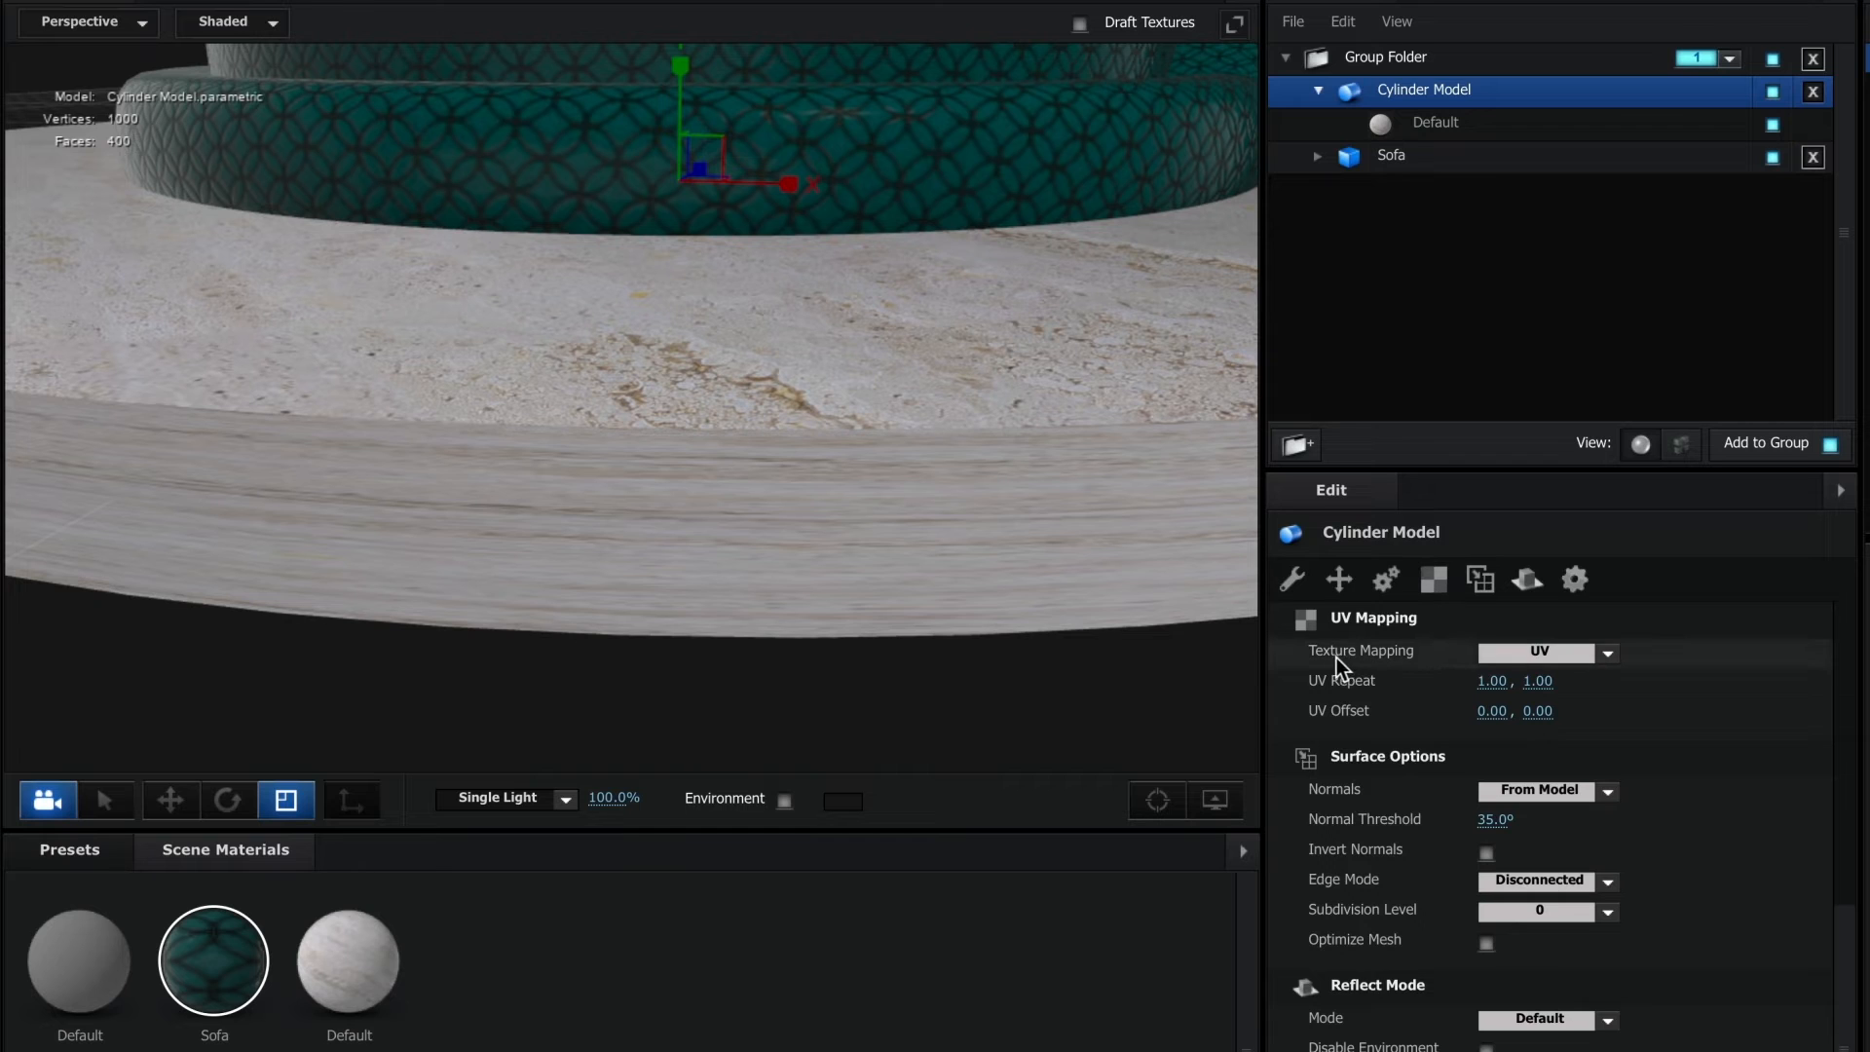
left_click(1605, 654)
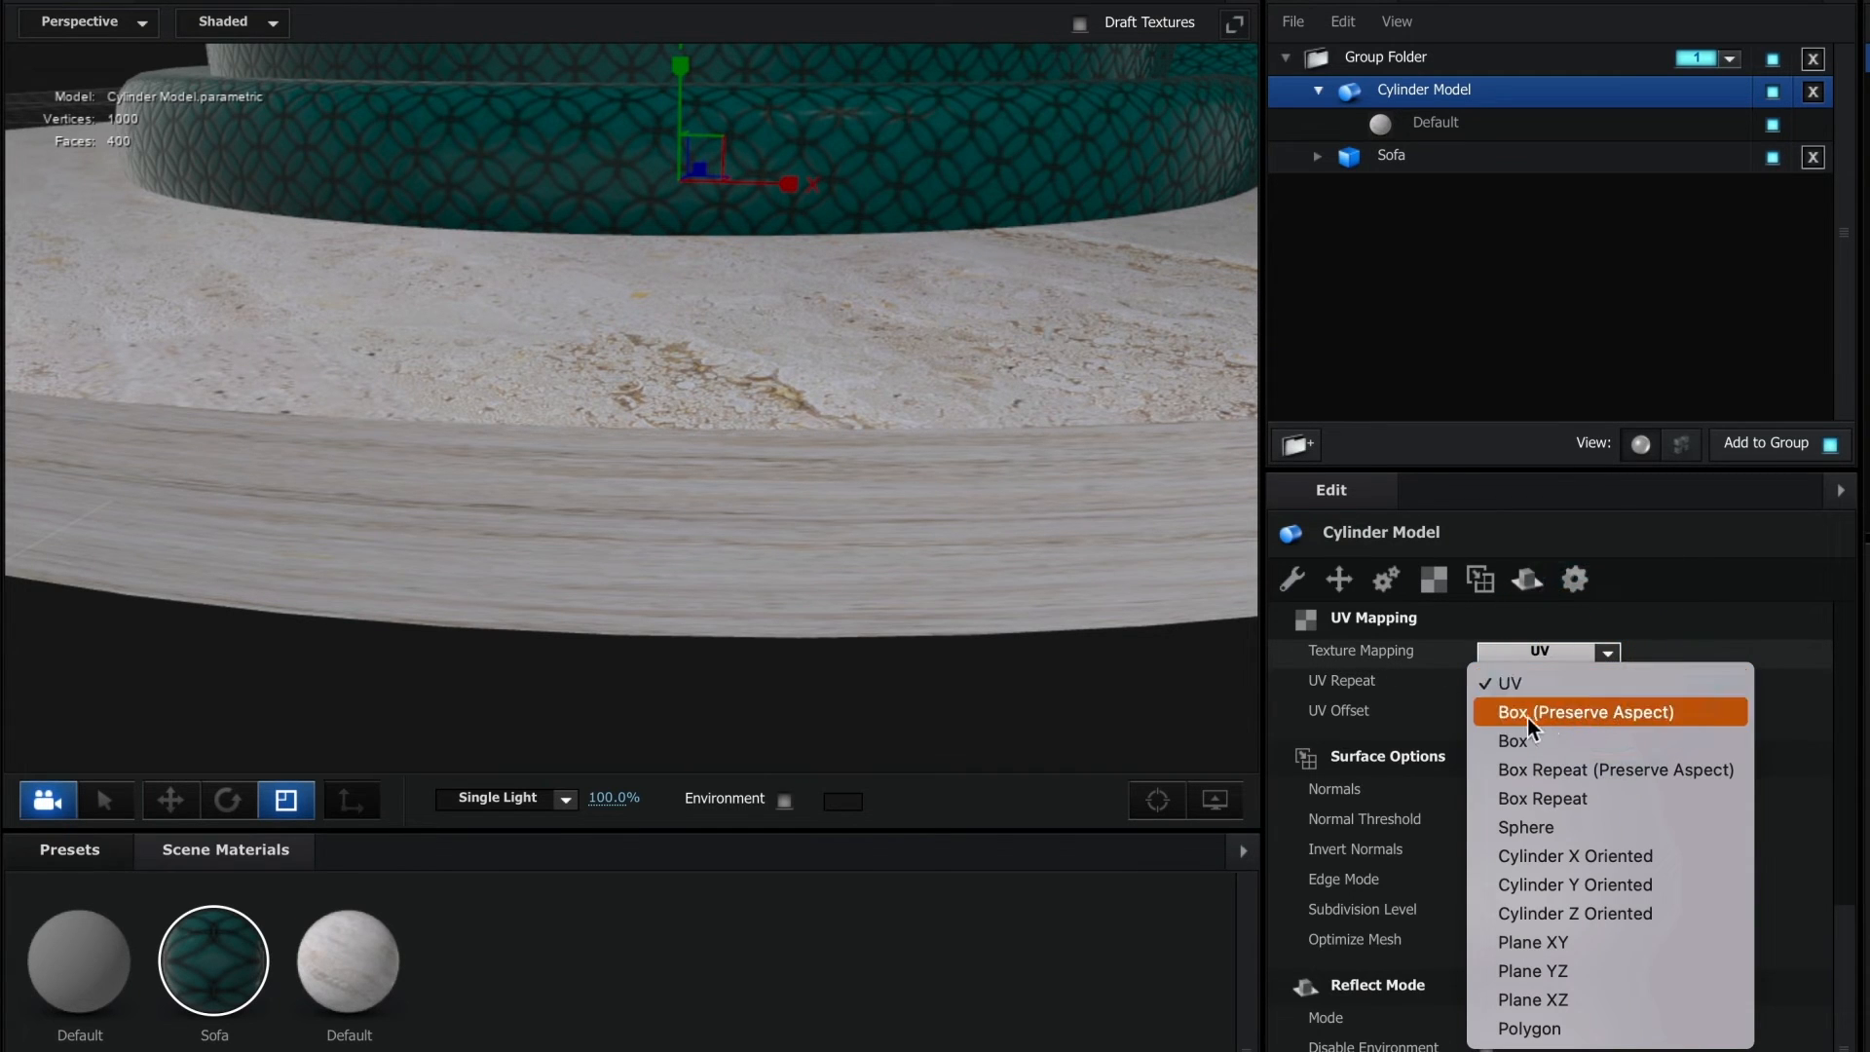
left_click(1667, 721)
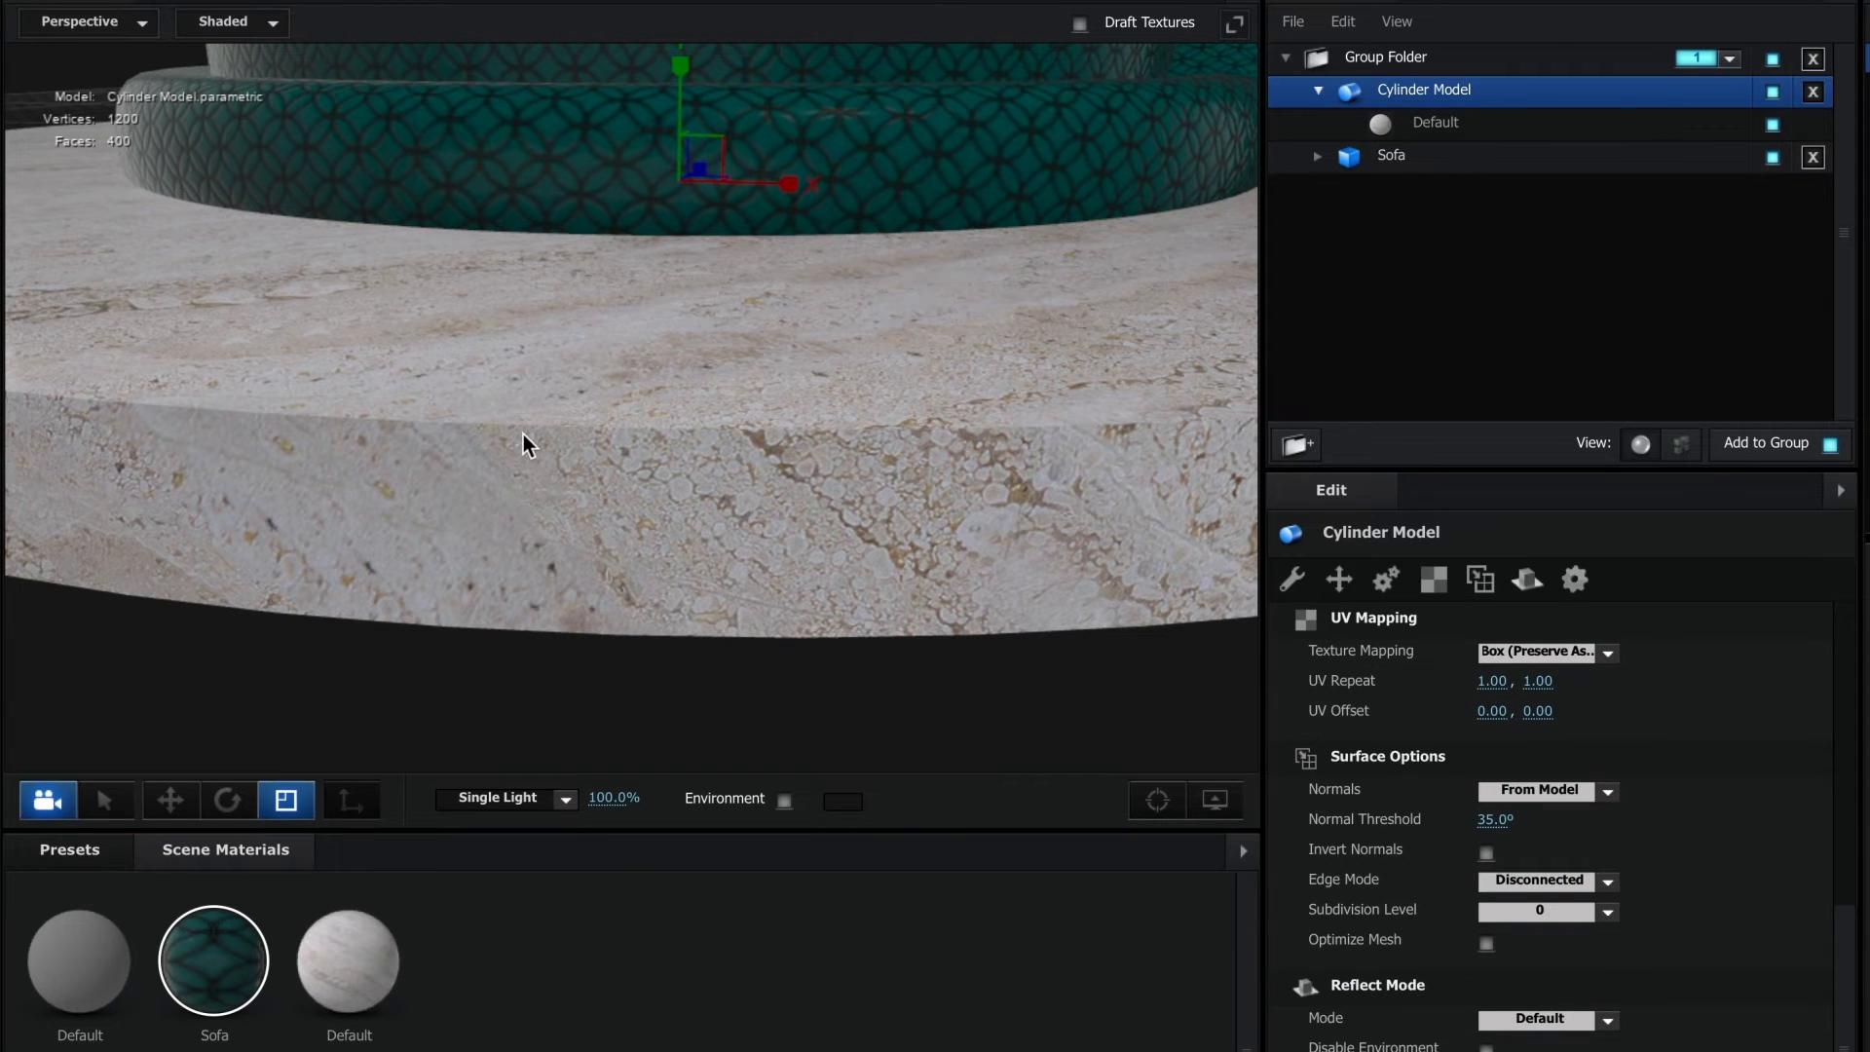
scroll(596, 446, "down", 8)
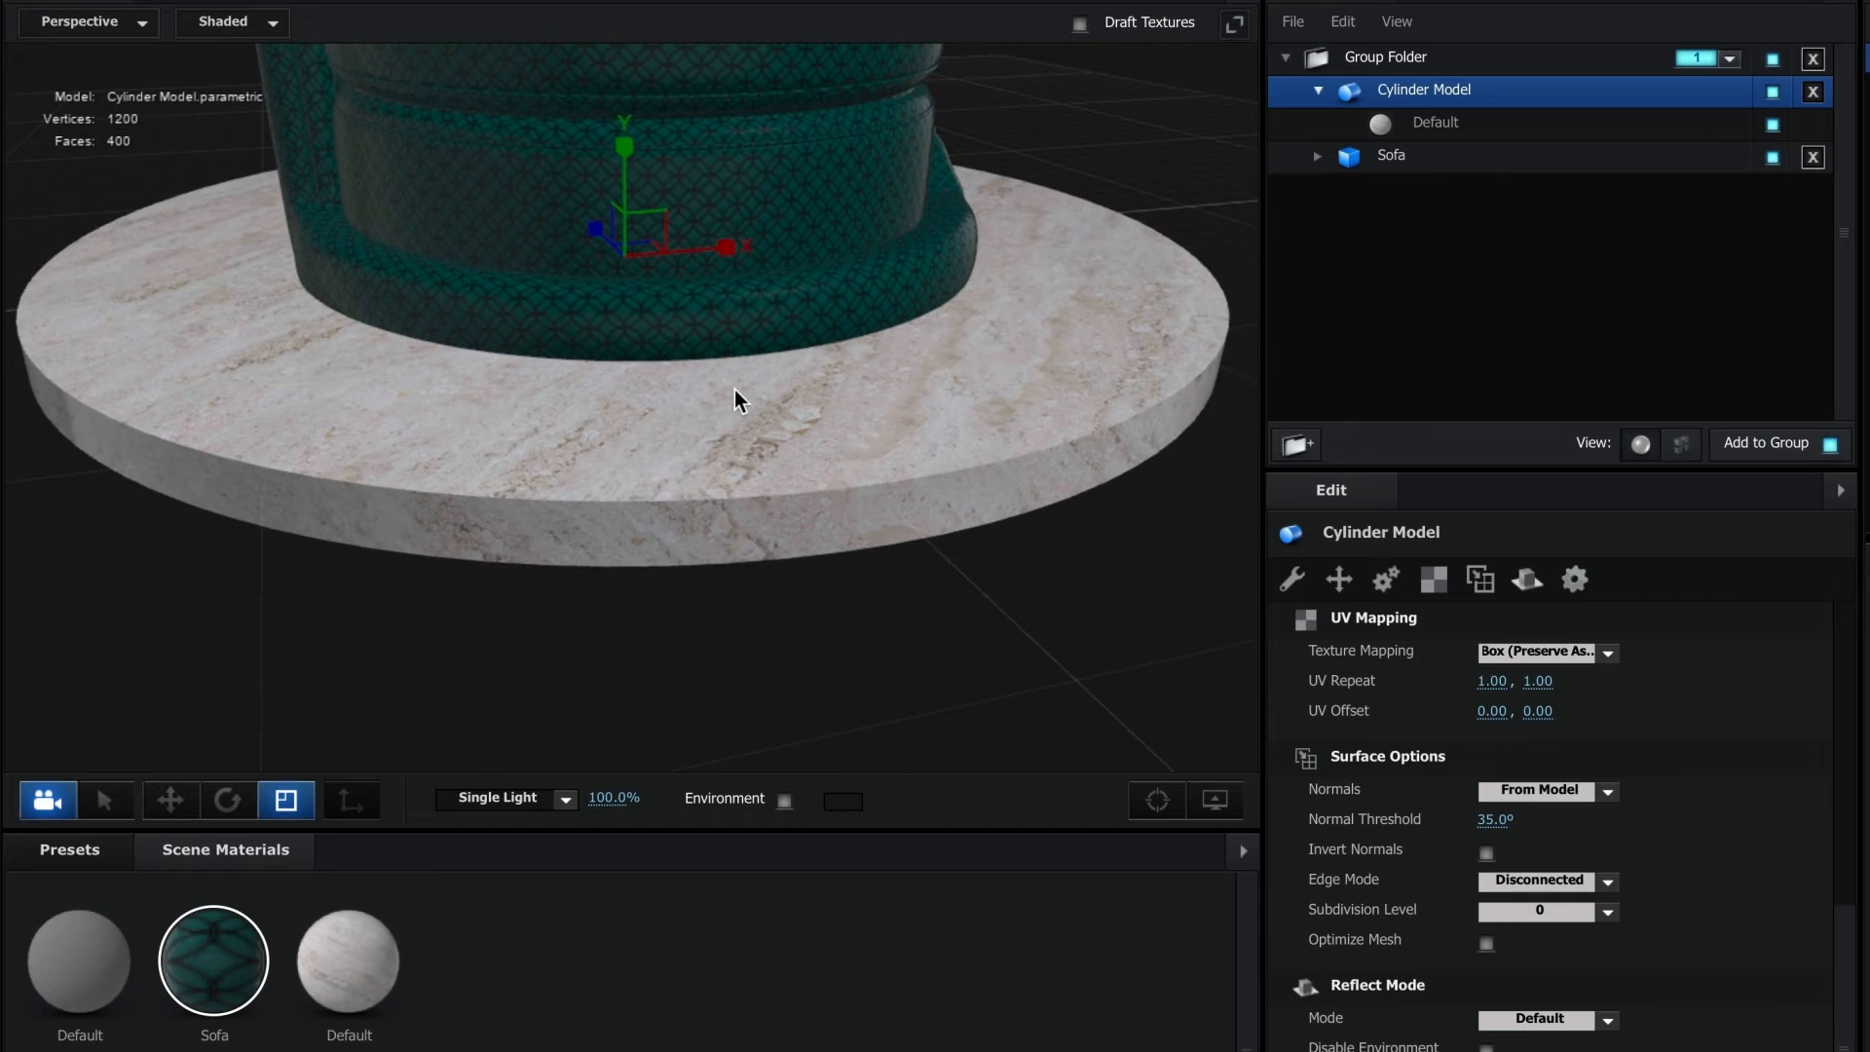
left_click_drag(734, 389, 891, 481)
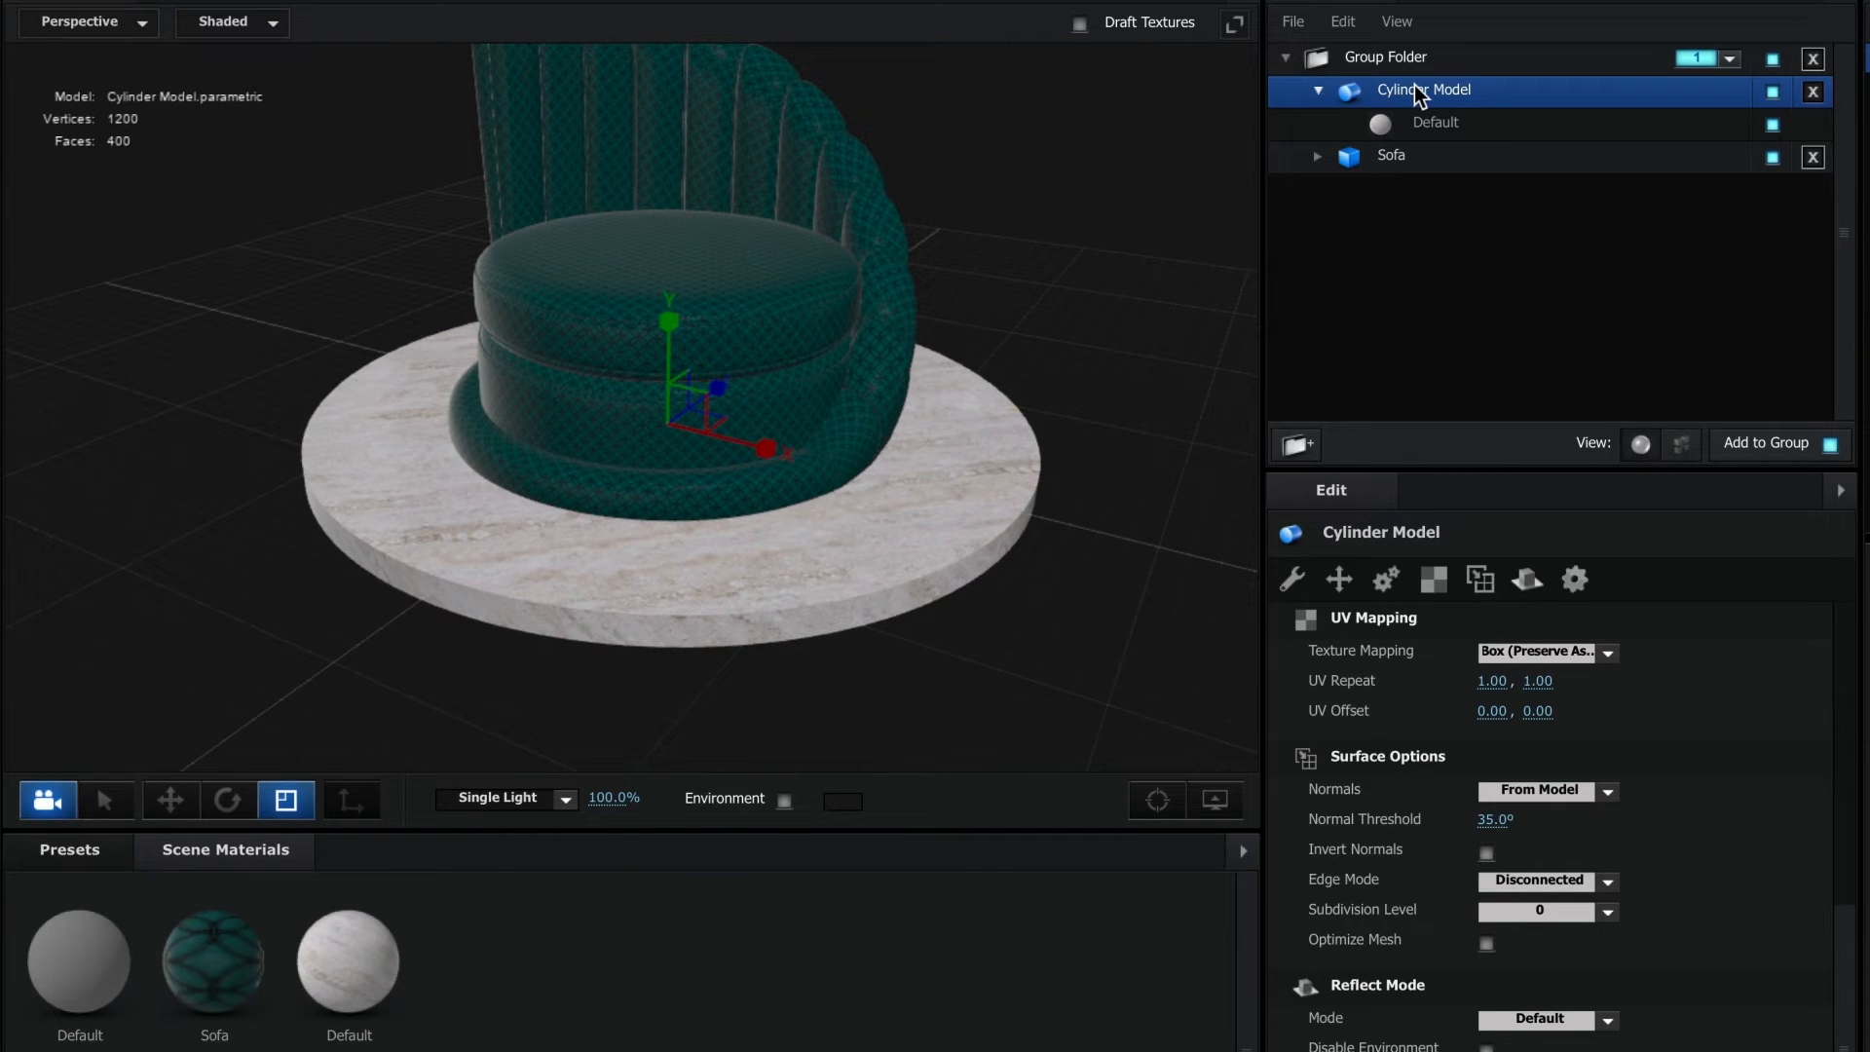
Step: Set the Cylinder Model's reflect mode to Mirror Surface
left_click(1419, 94)
left_click(1524, 581)
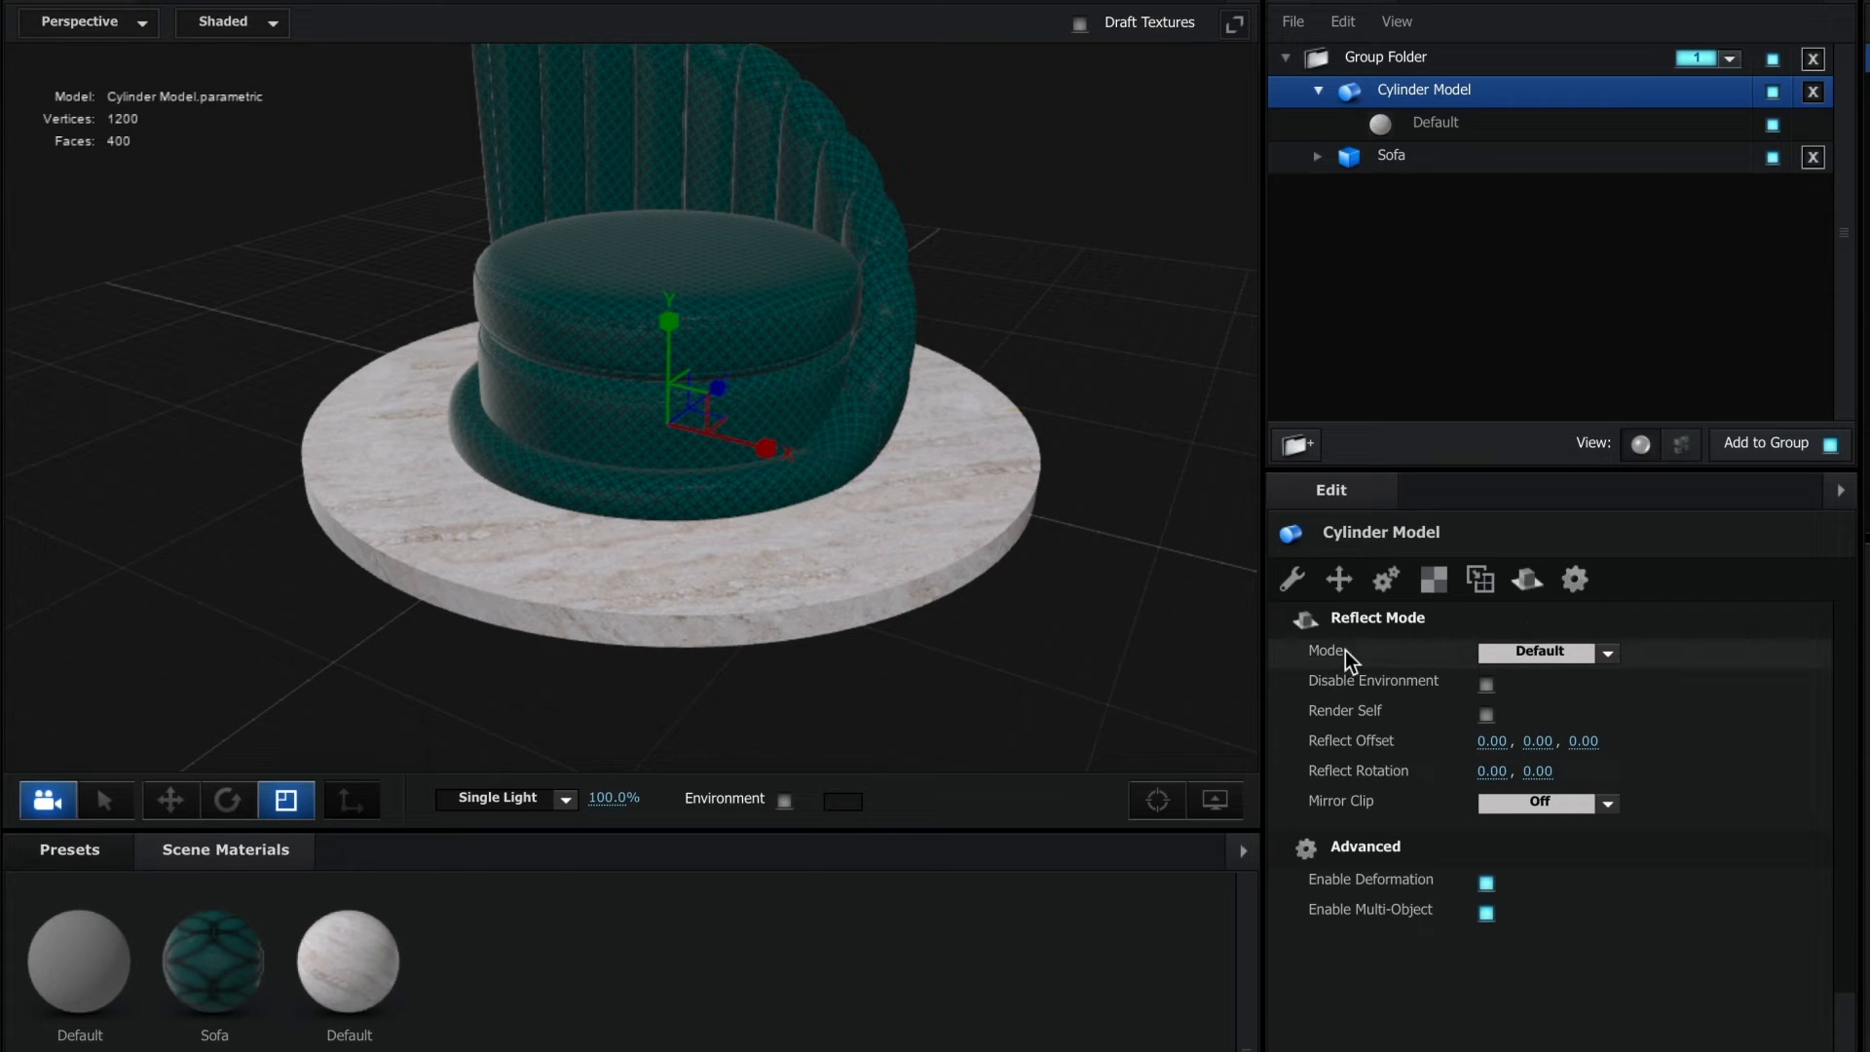
left_click(1569, 652)
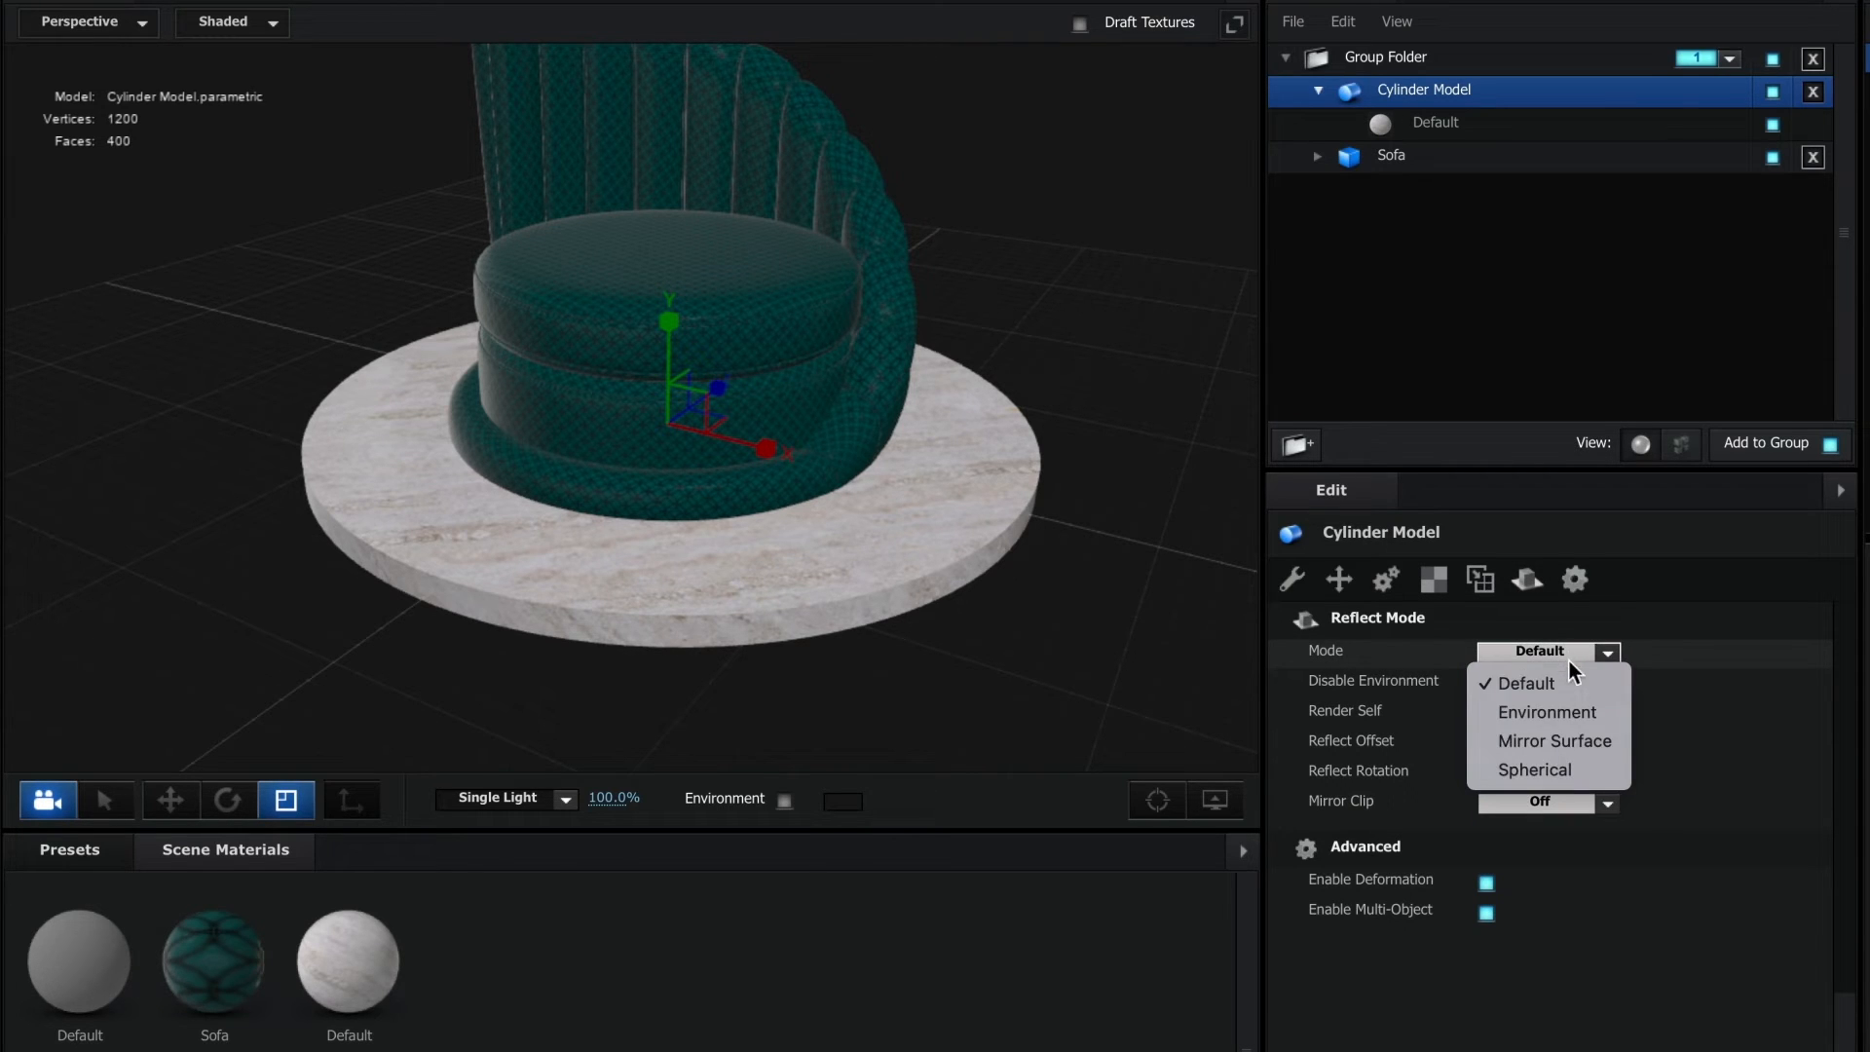
left_click(1550, 743)
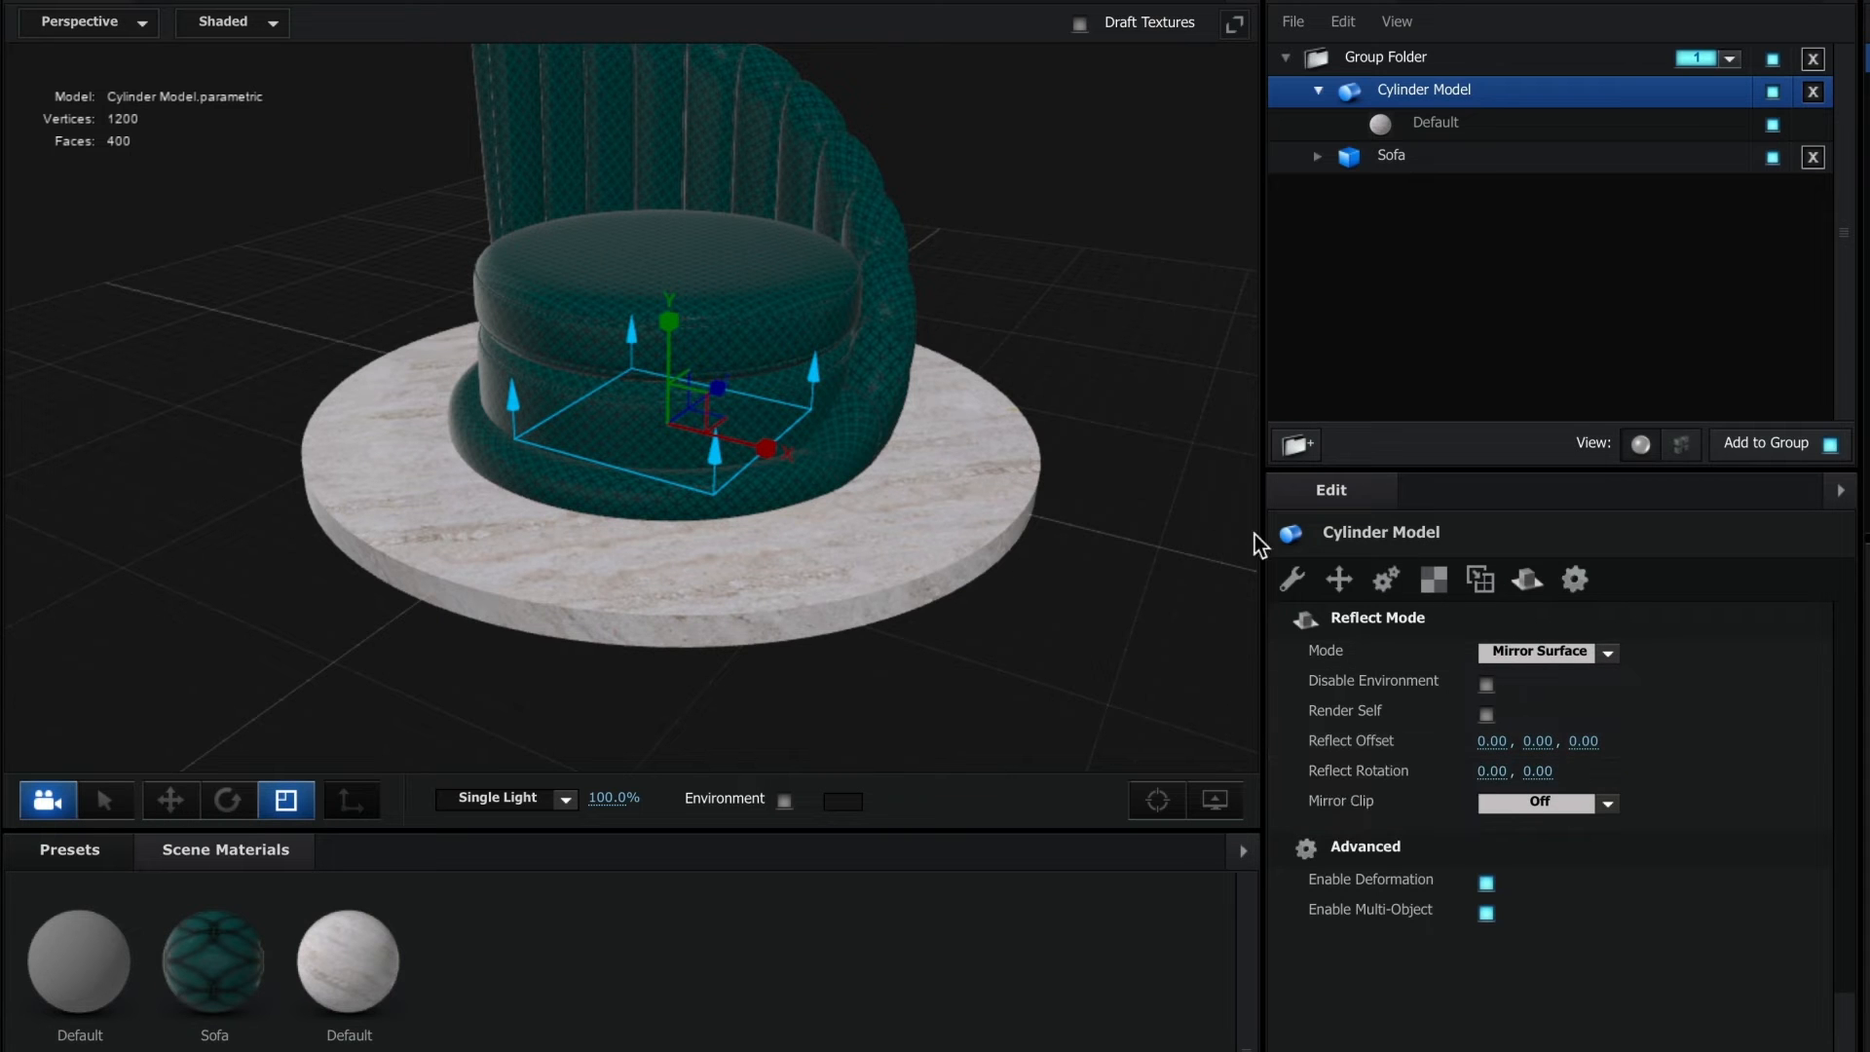
mouse_move(845, 570)
left_mouse_down()
mouse_move(906, 543)
mouse_move(875, 552)
left_mouse_up()
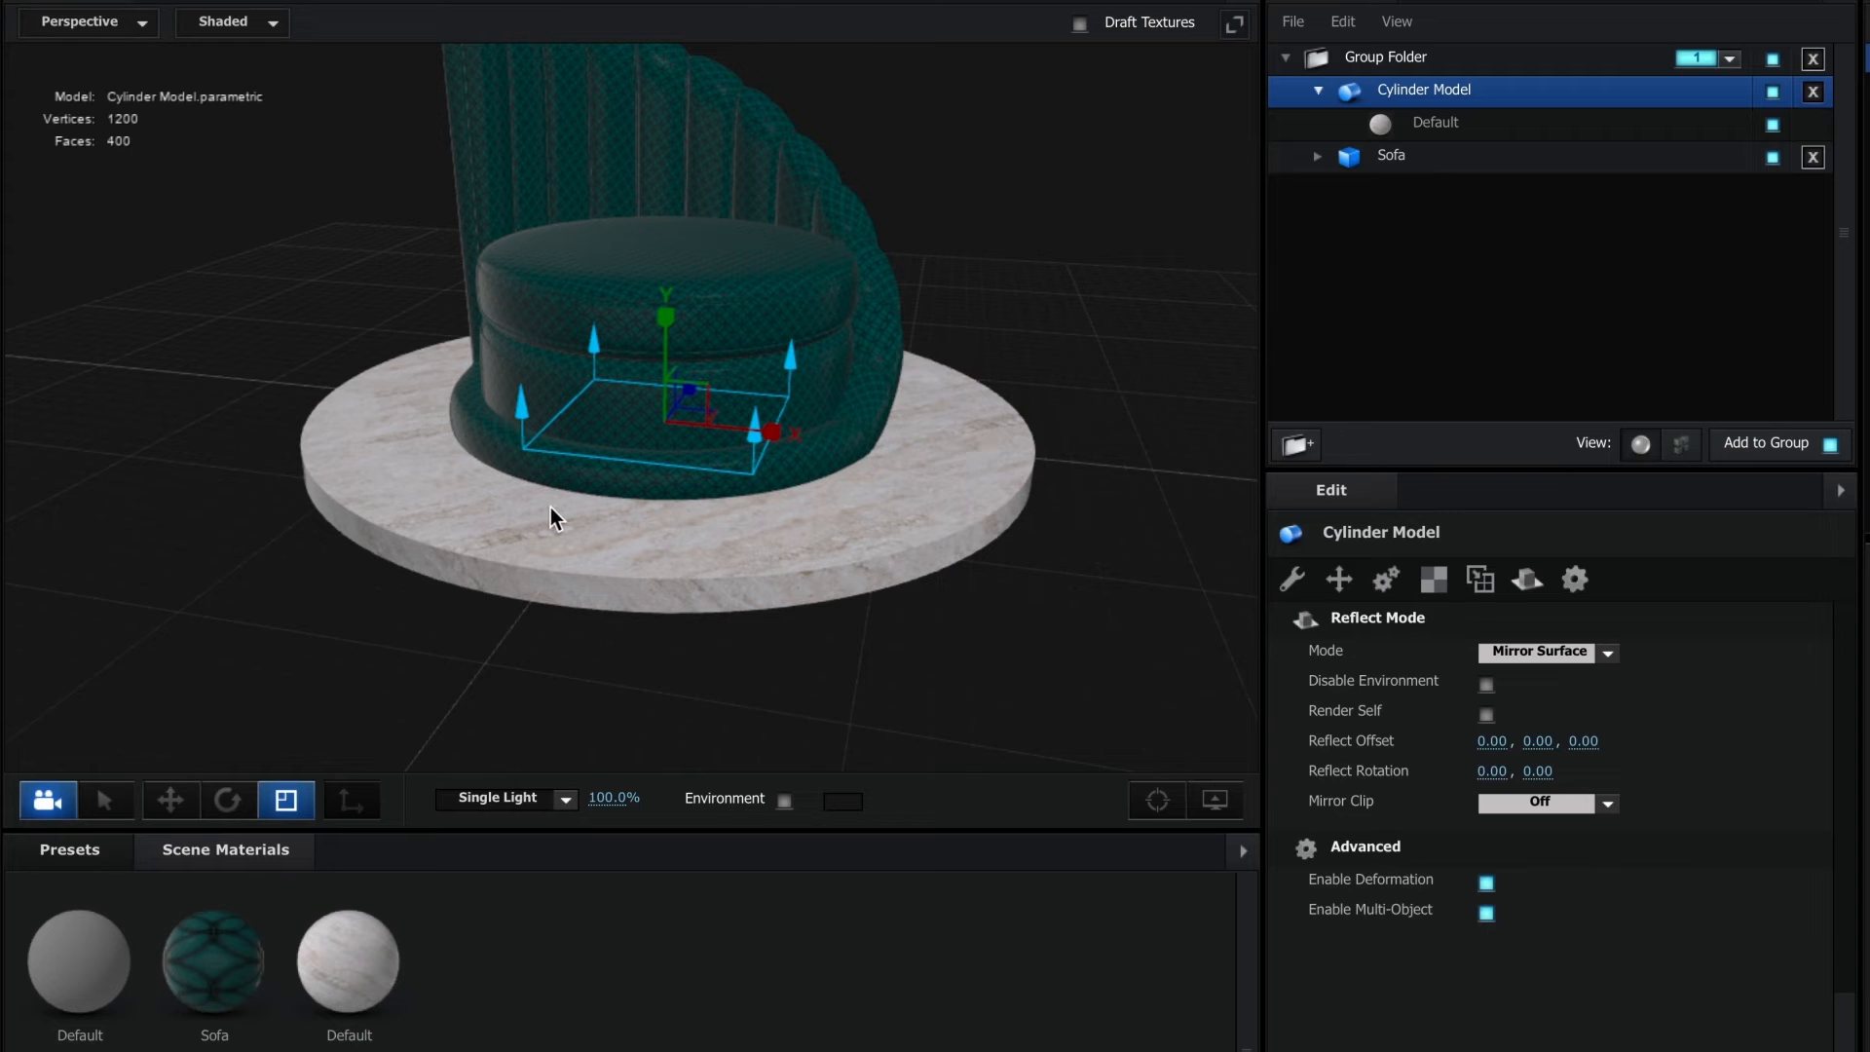
Step: Darken the cylinder material's diffuse color to gray 4B4B4B
left_click(1424, 124)
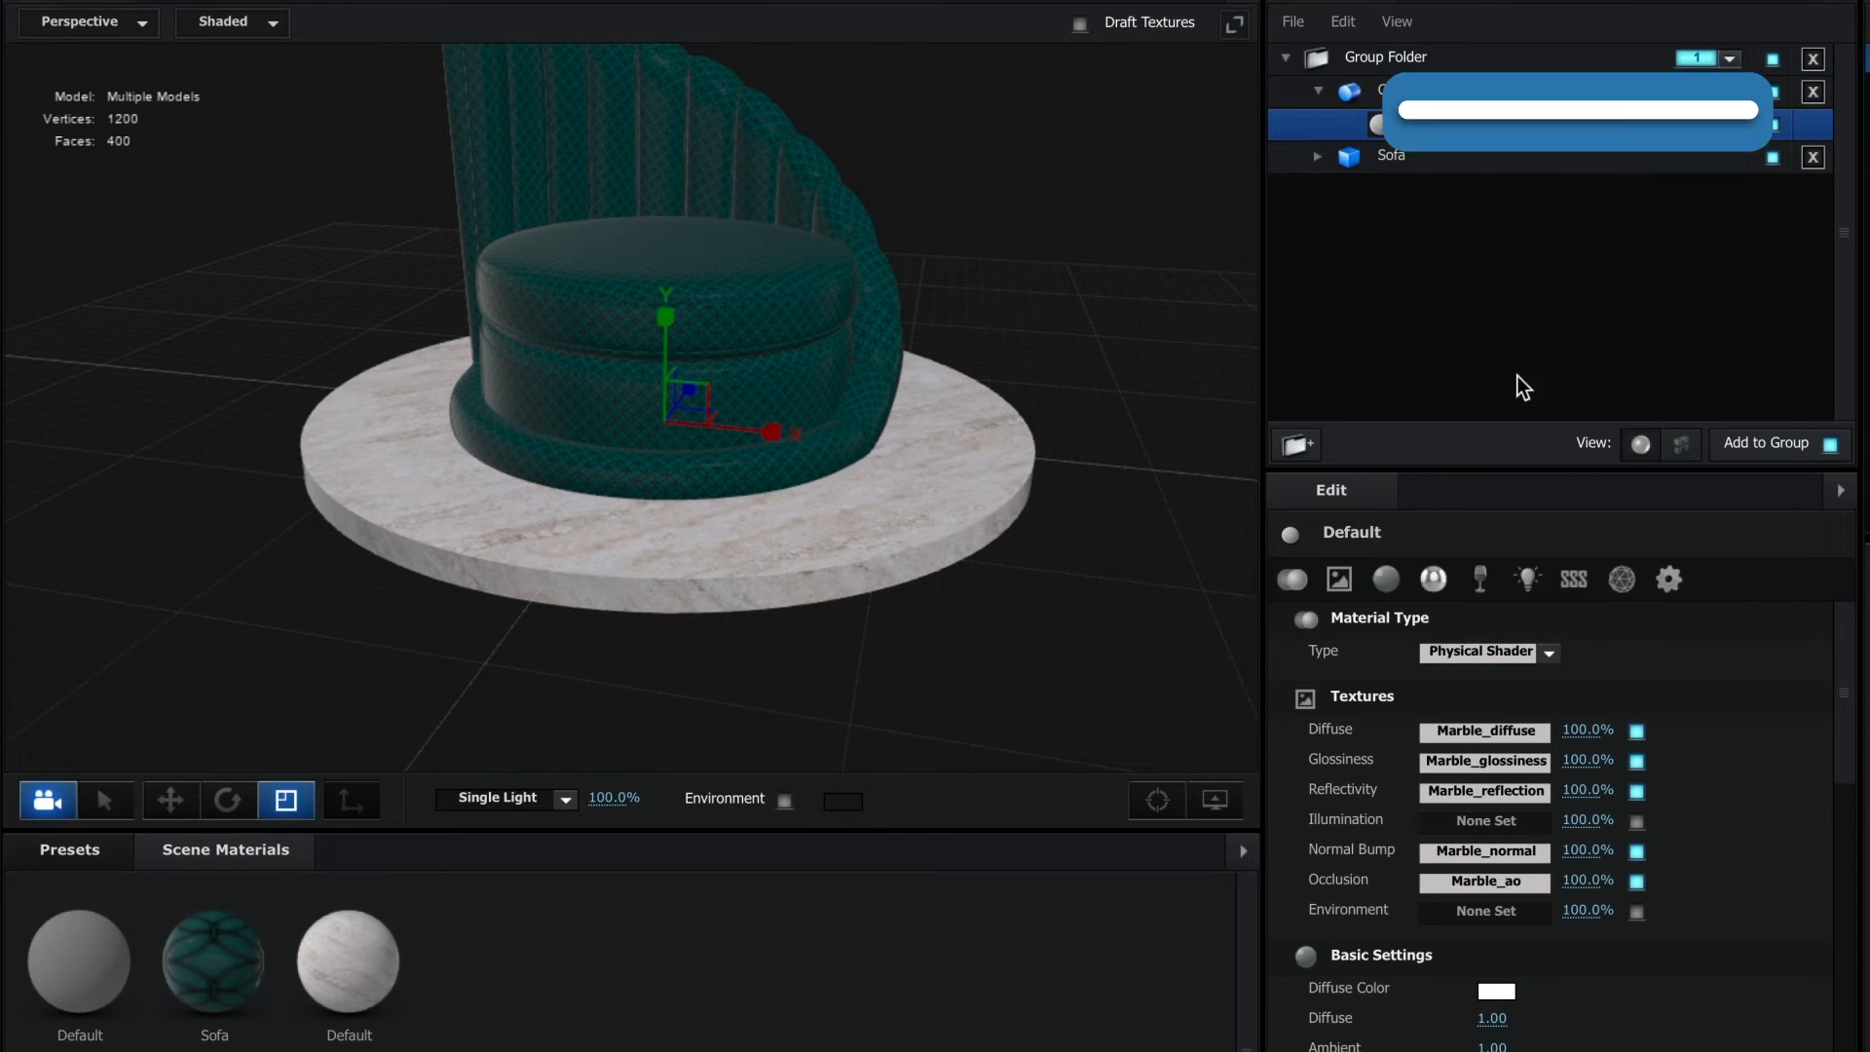
left_click_drag(1841, 687, 1844, 733)
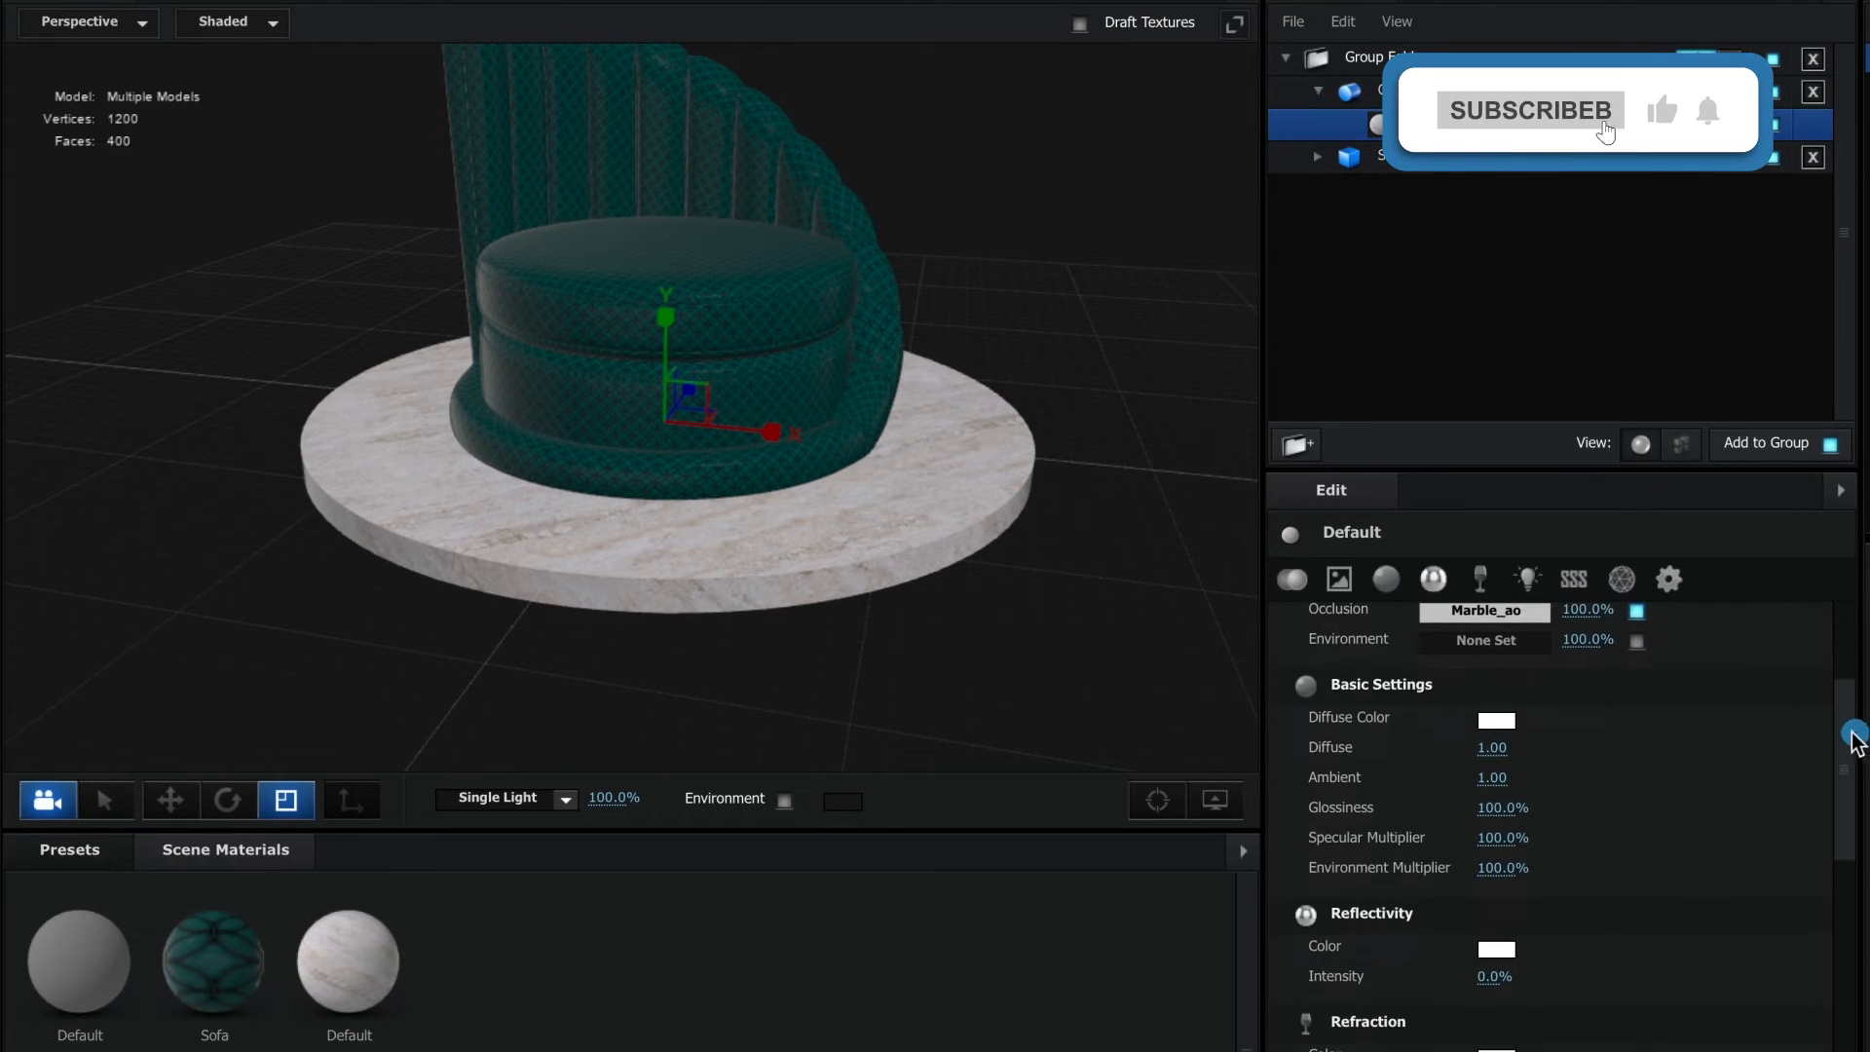
left_click(1490, 721)
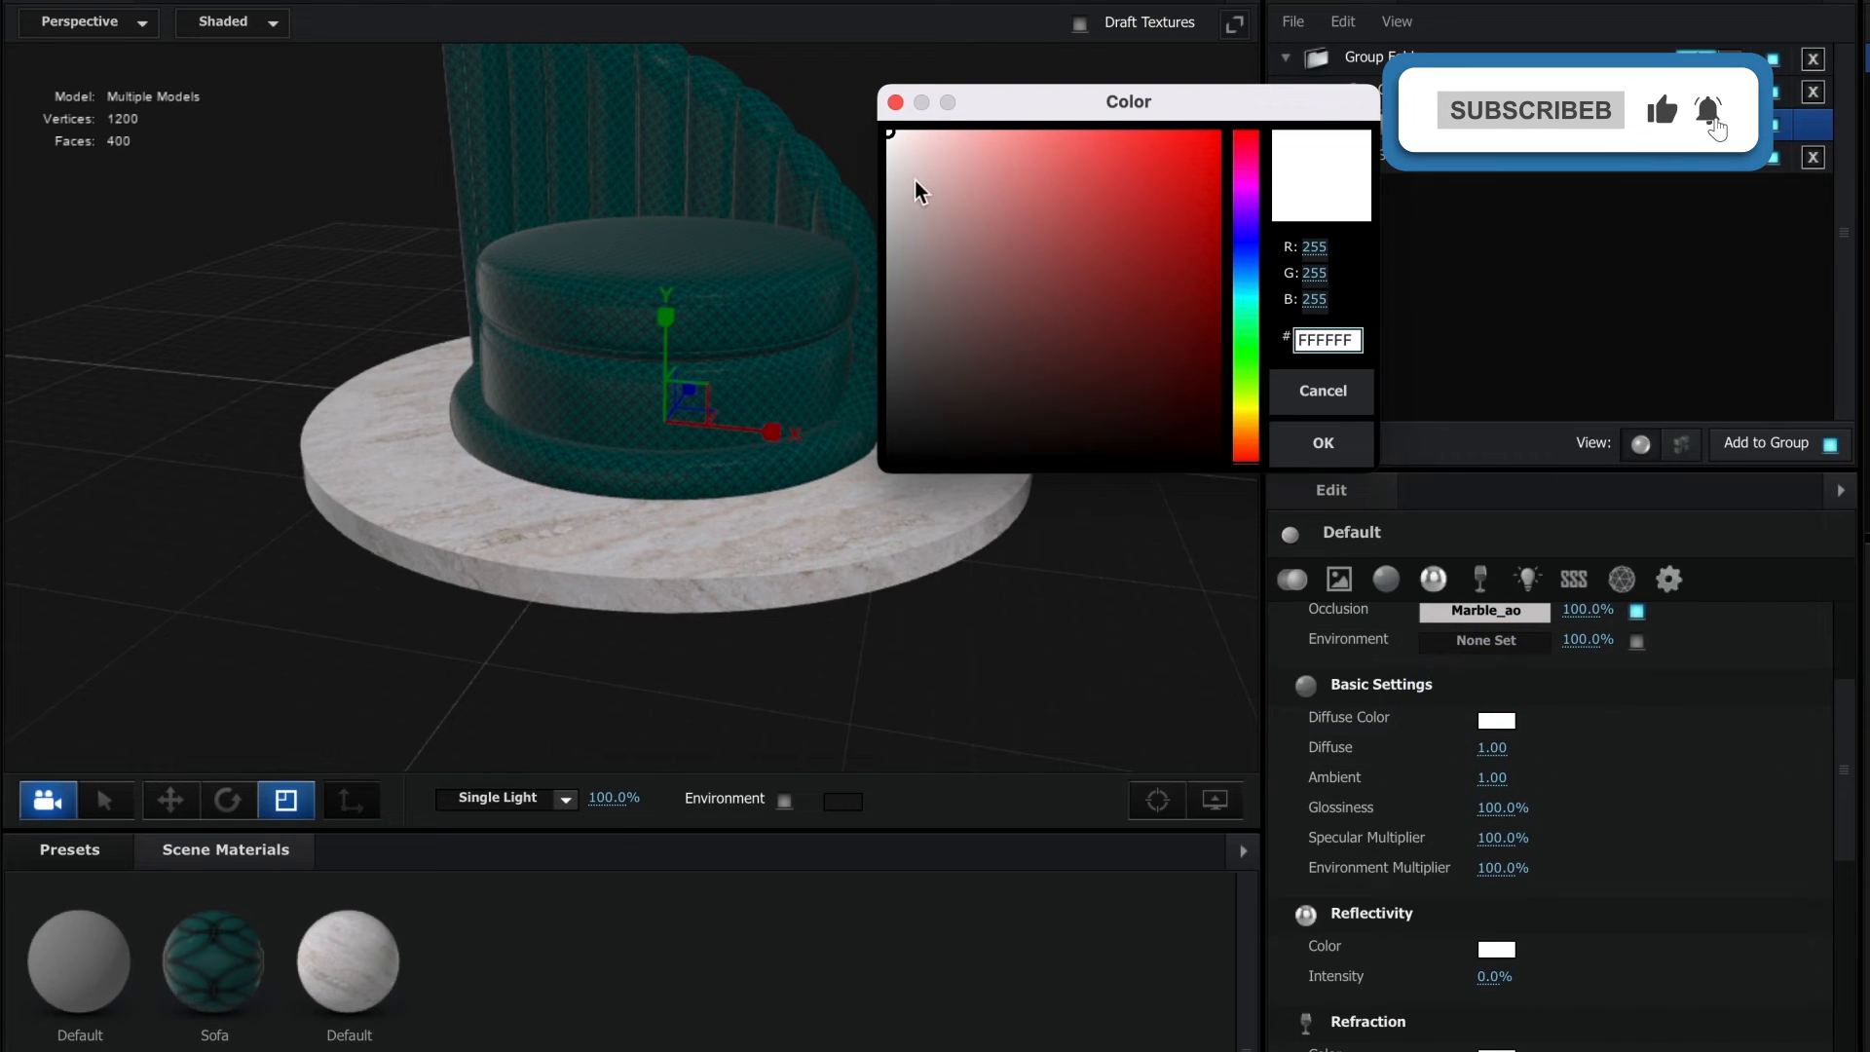
left_click(884, 273)
left_click(884, 317)
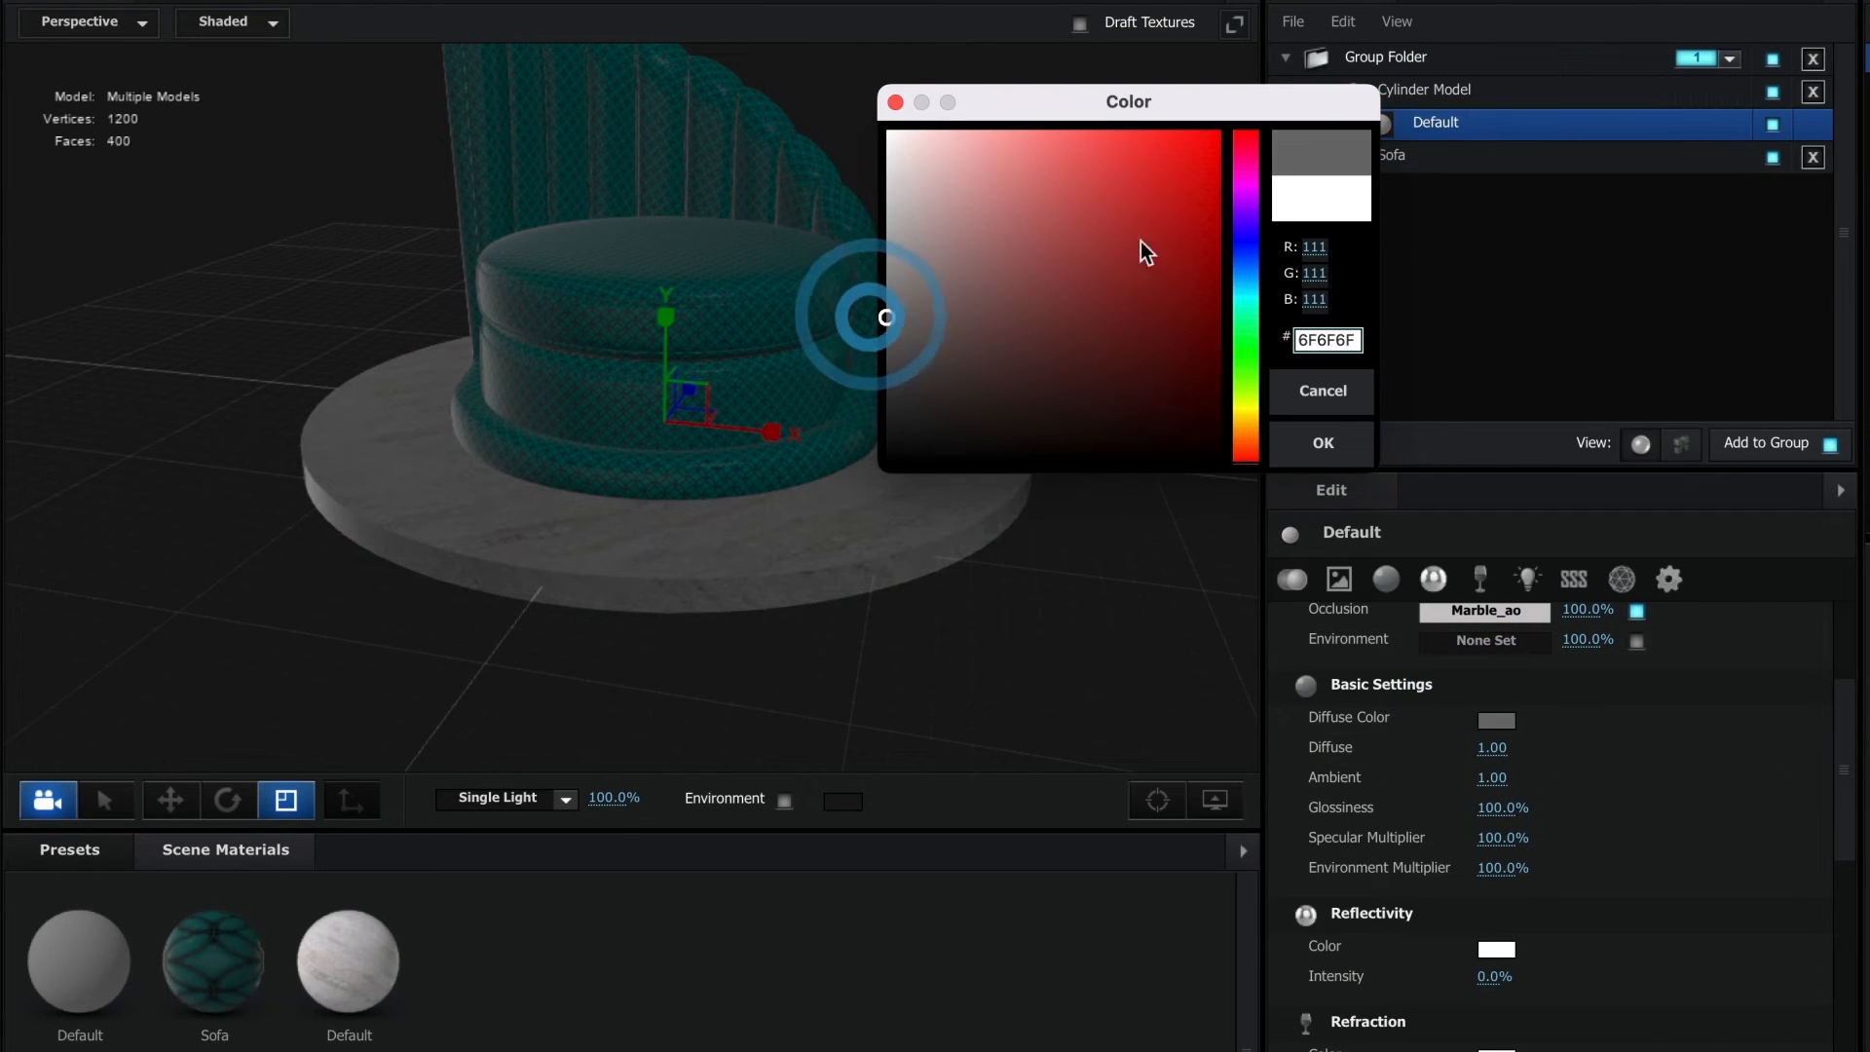
left_click(885, 435)
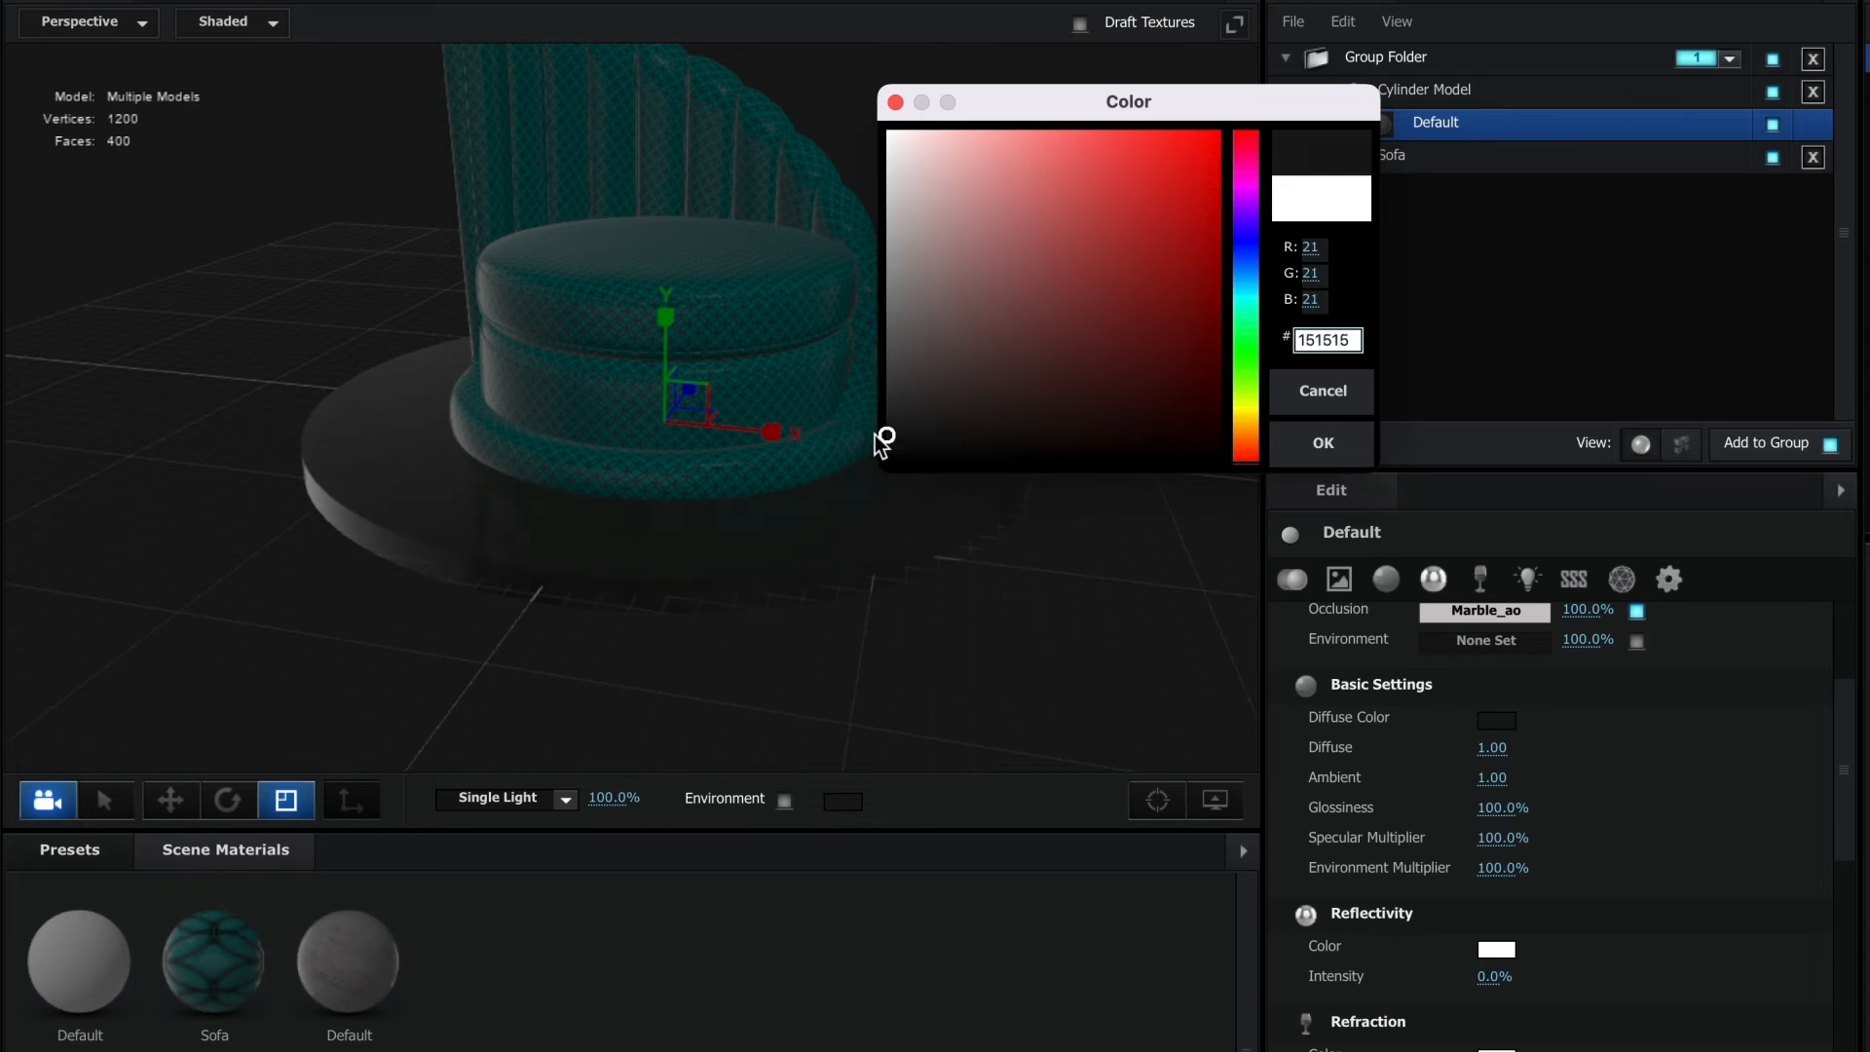
left_click(884, 440)
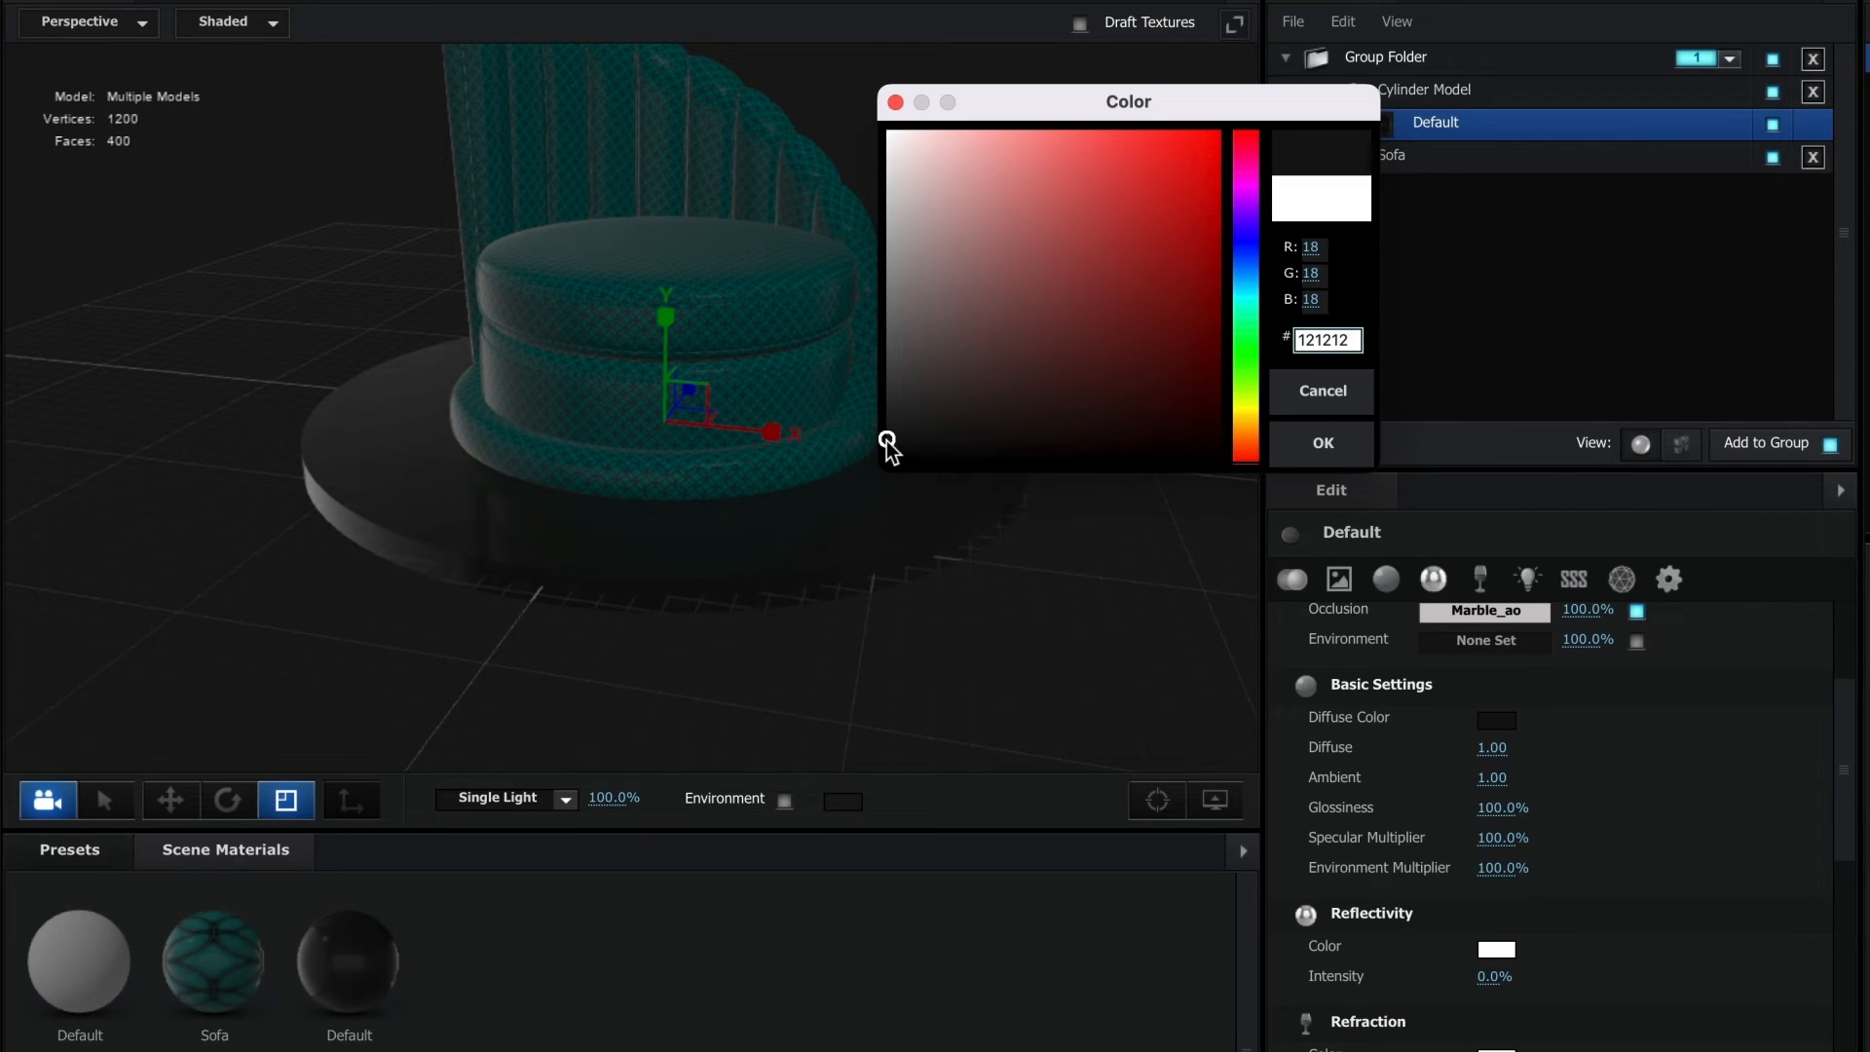
mouse_move(886, 440)
left_mouse_down()
mouse_move(877, 351)
mouse_move(867, 379)
mouse_move(847, 364)
left_mouse_up()
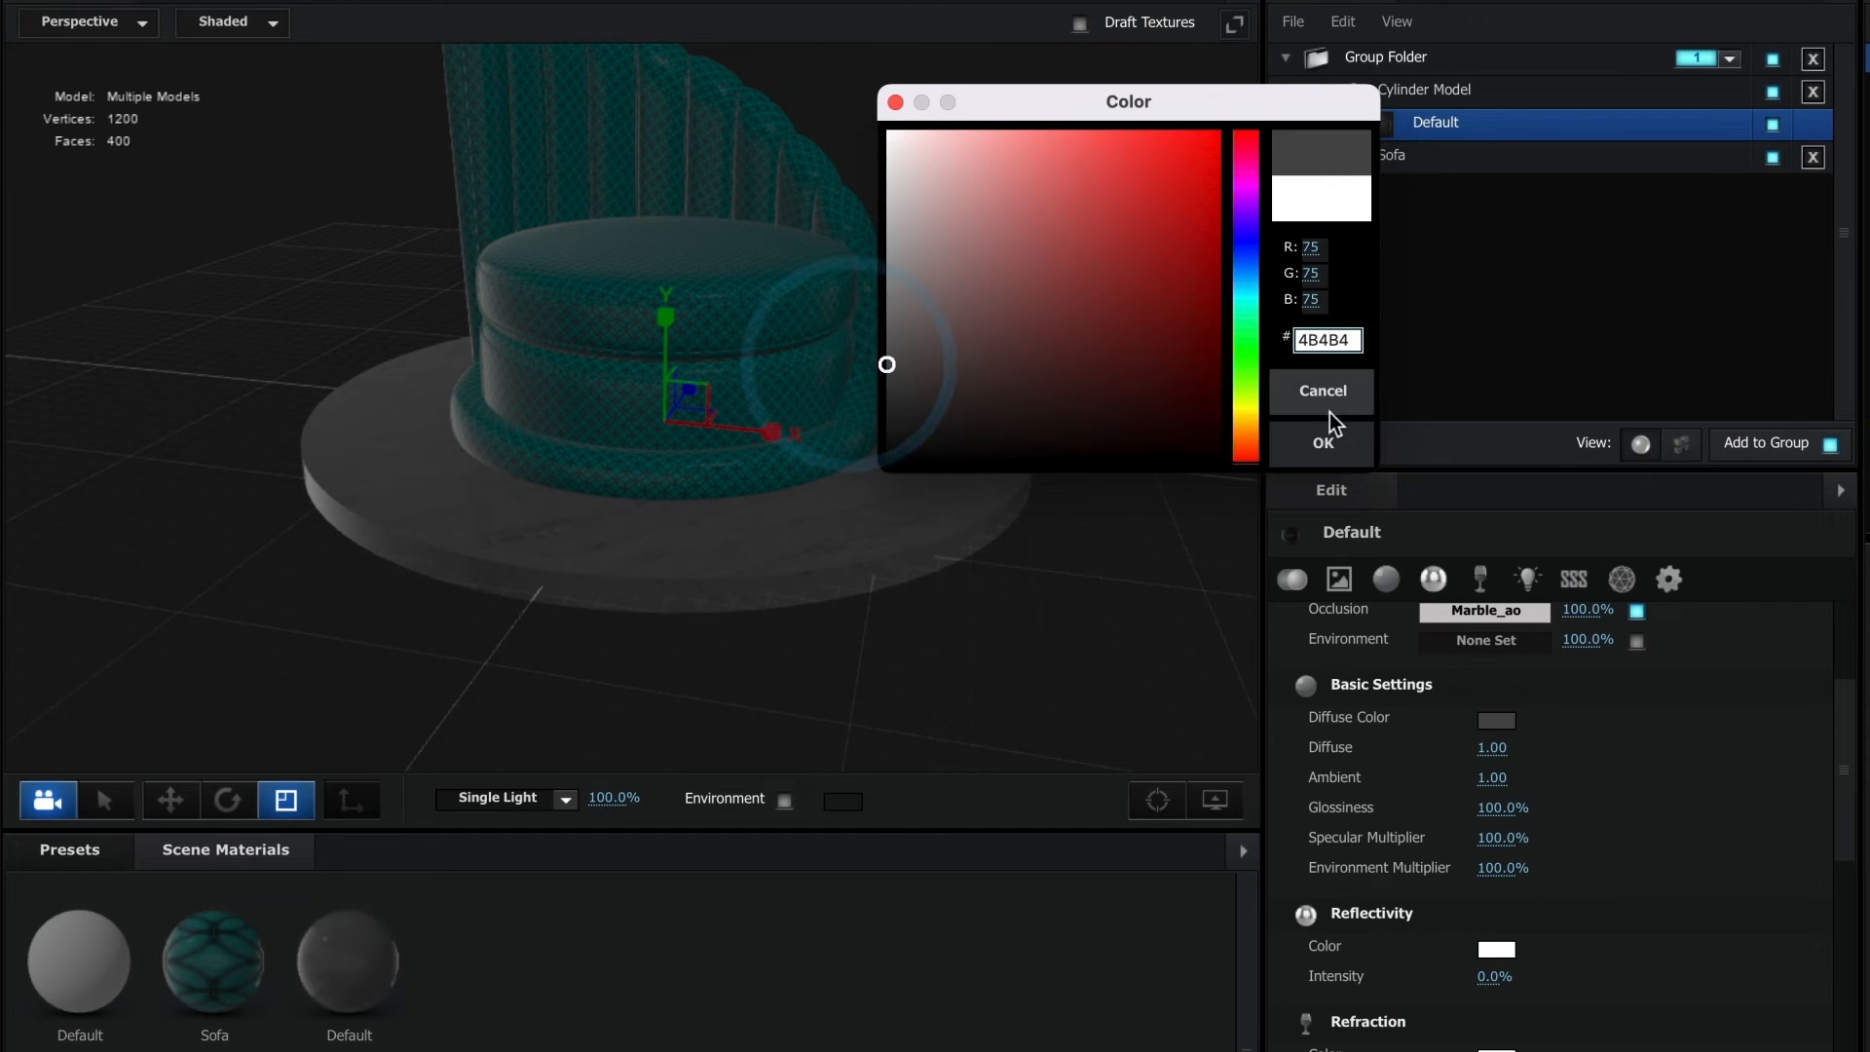
left_click(1327, 438)
Step: Apply the scene setup changes and check the composition at 0:00:00:12
left_click_drag(786, 559, 727, 587)
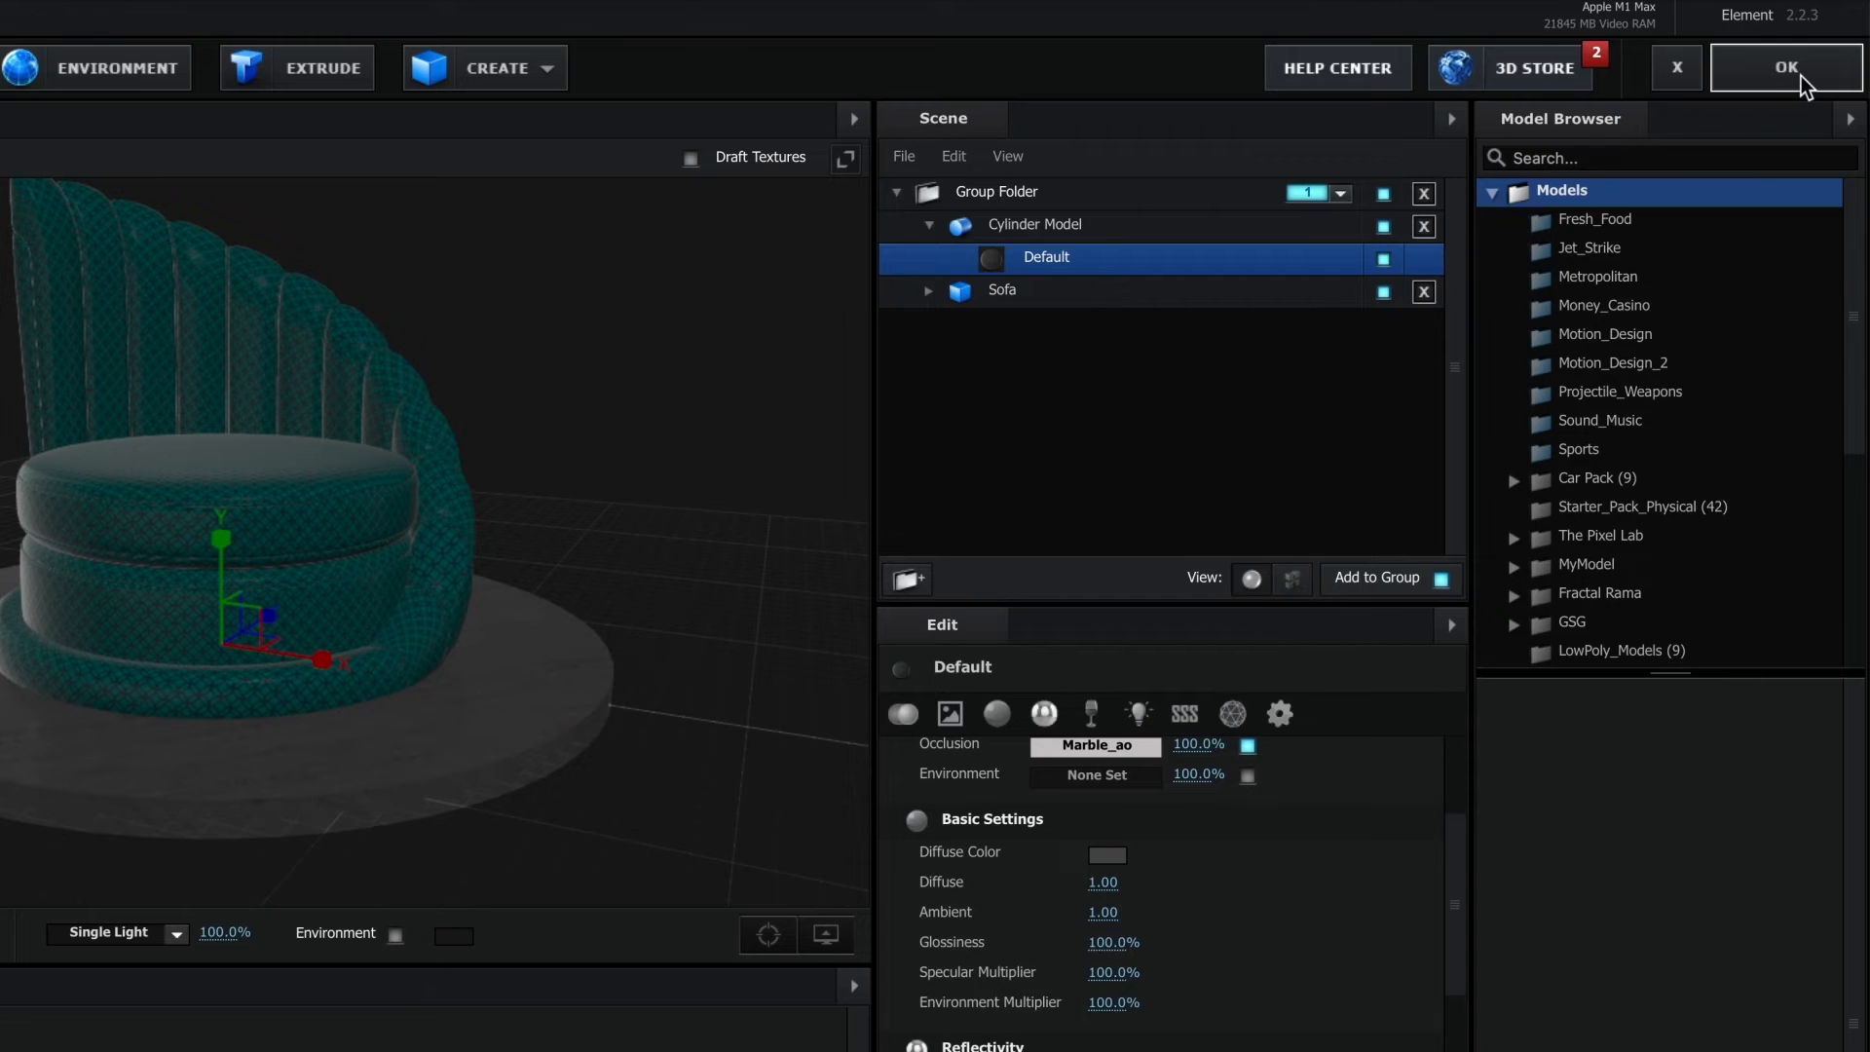
left_click(1801, 75)
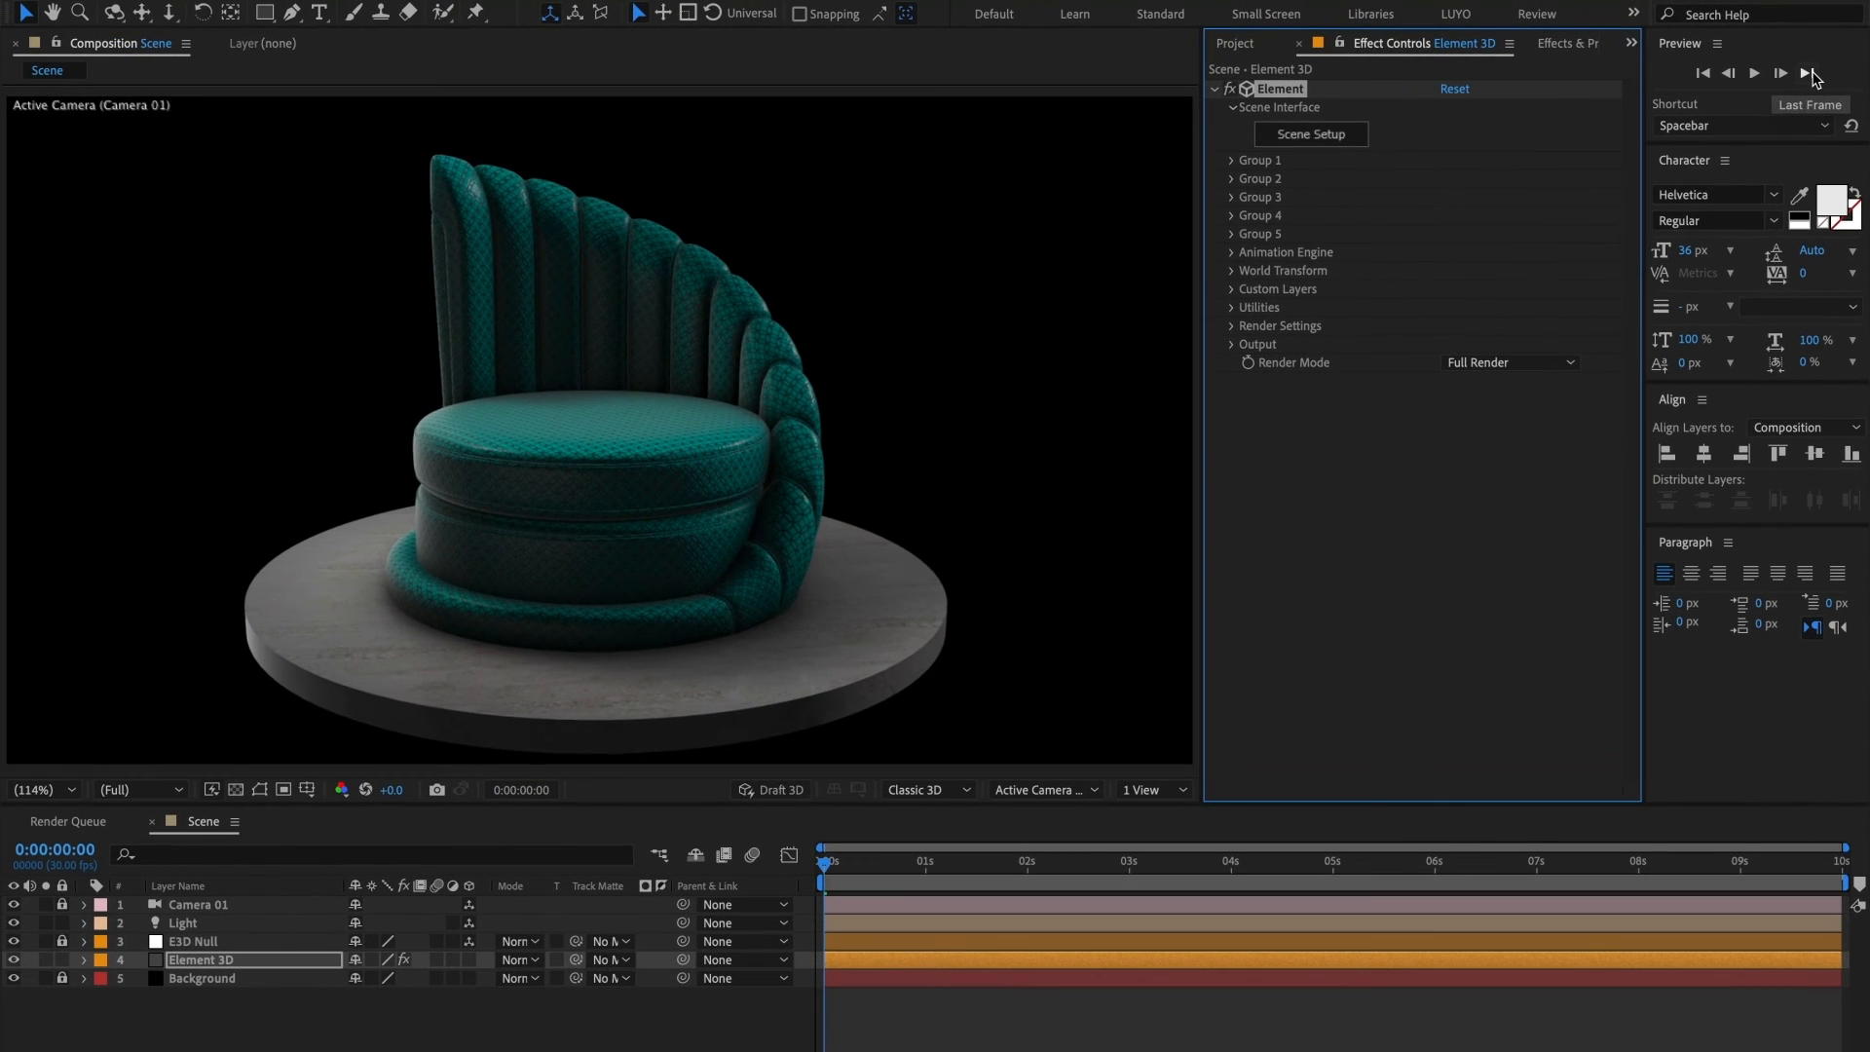
mouse_move(828, 863)
left_mouse_down()
mouse_move(1130, 863)
mouse_move(865, 863)
left_mouse_up()
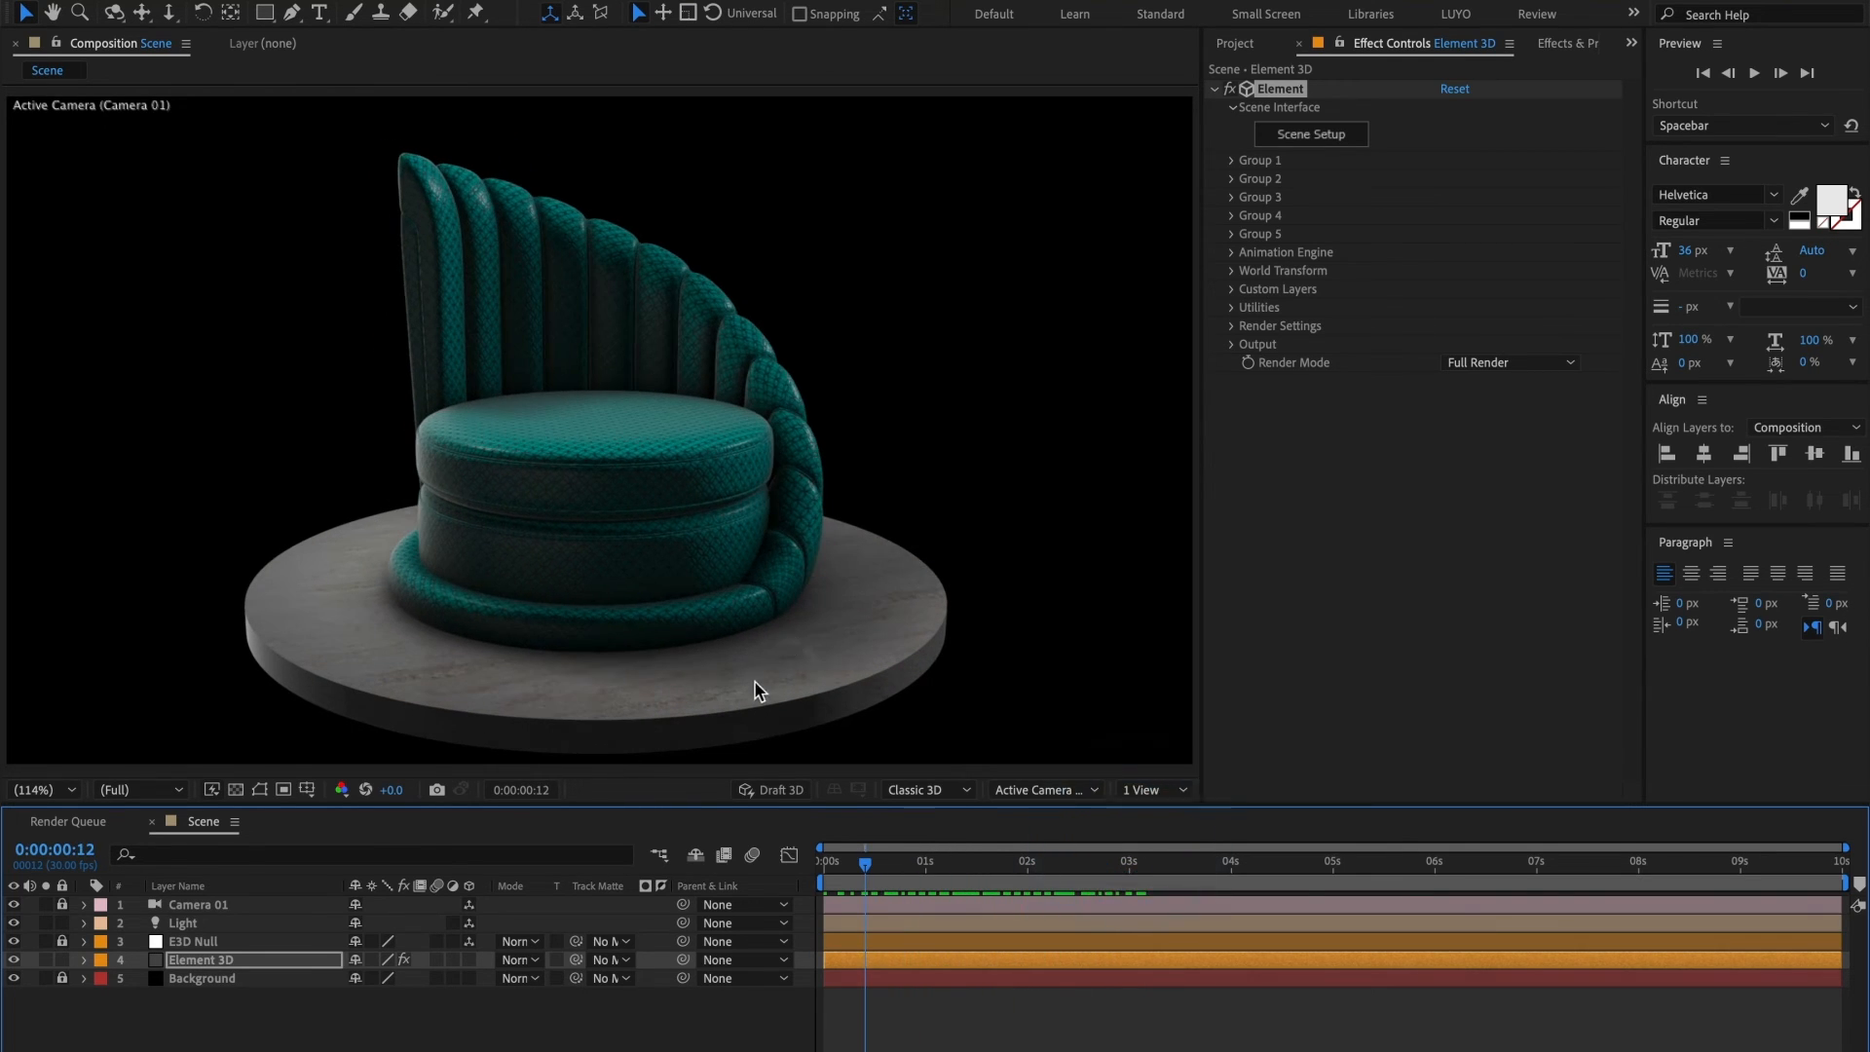
Step: Reopen the scene setup, set the cylinder material's diffuse color to 383838, and apply it to check the composition at 0:00:01:11
left_click(1311, 136)
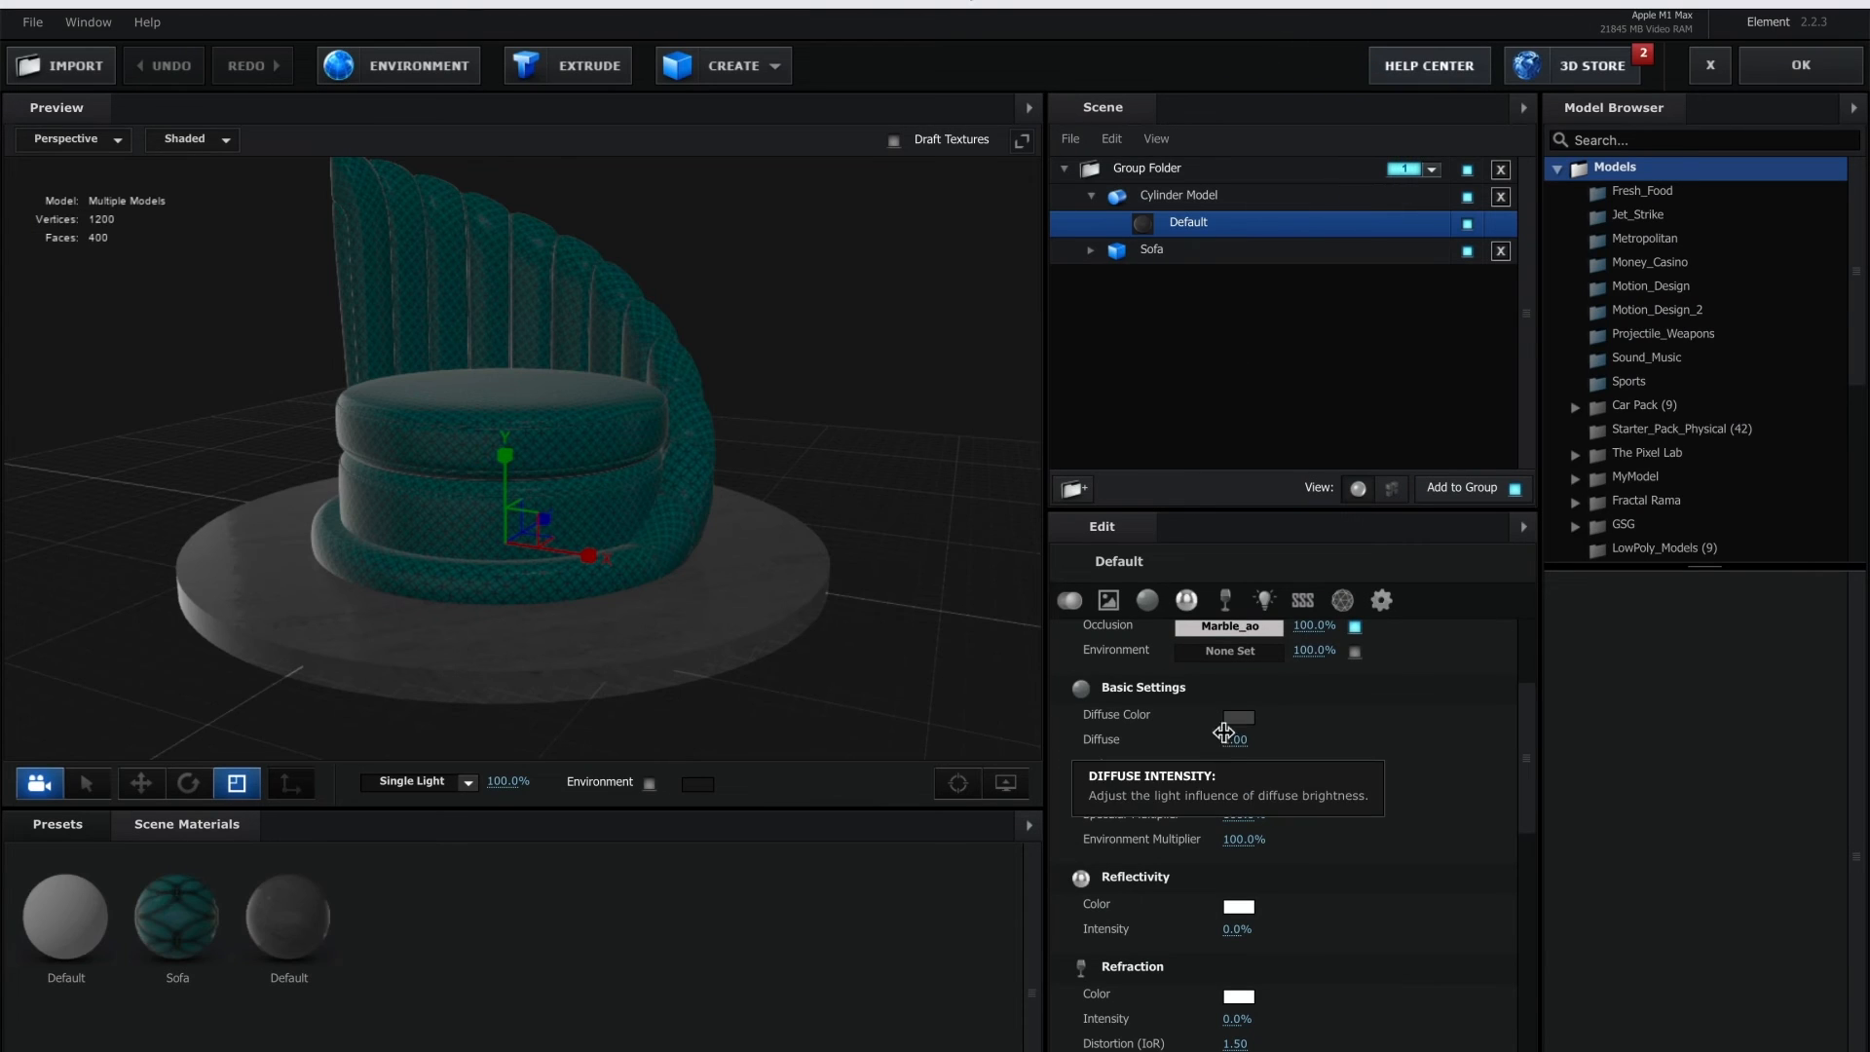
left_click(1239, 717)
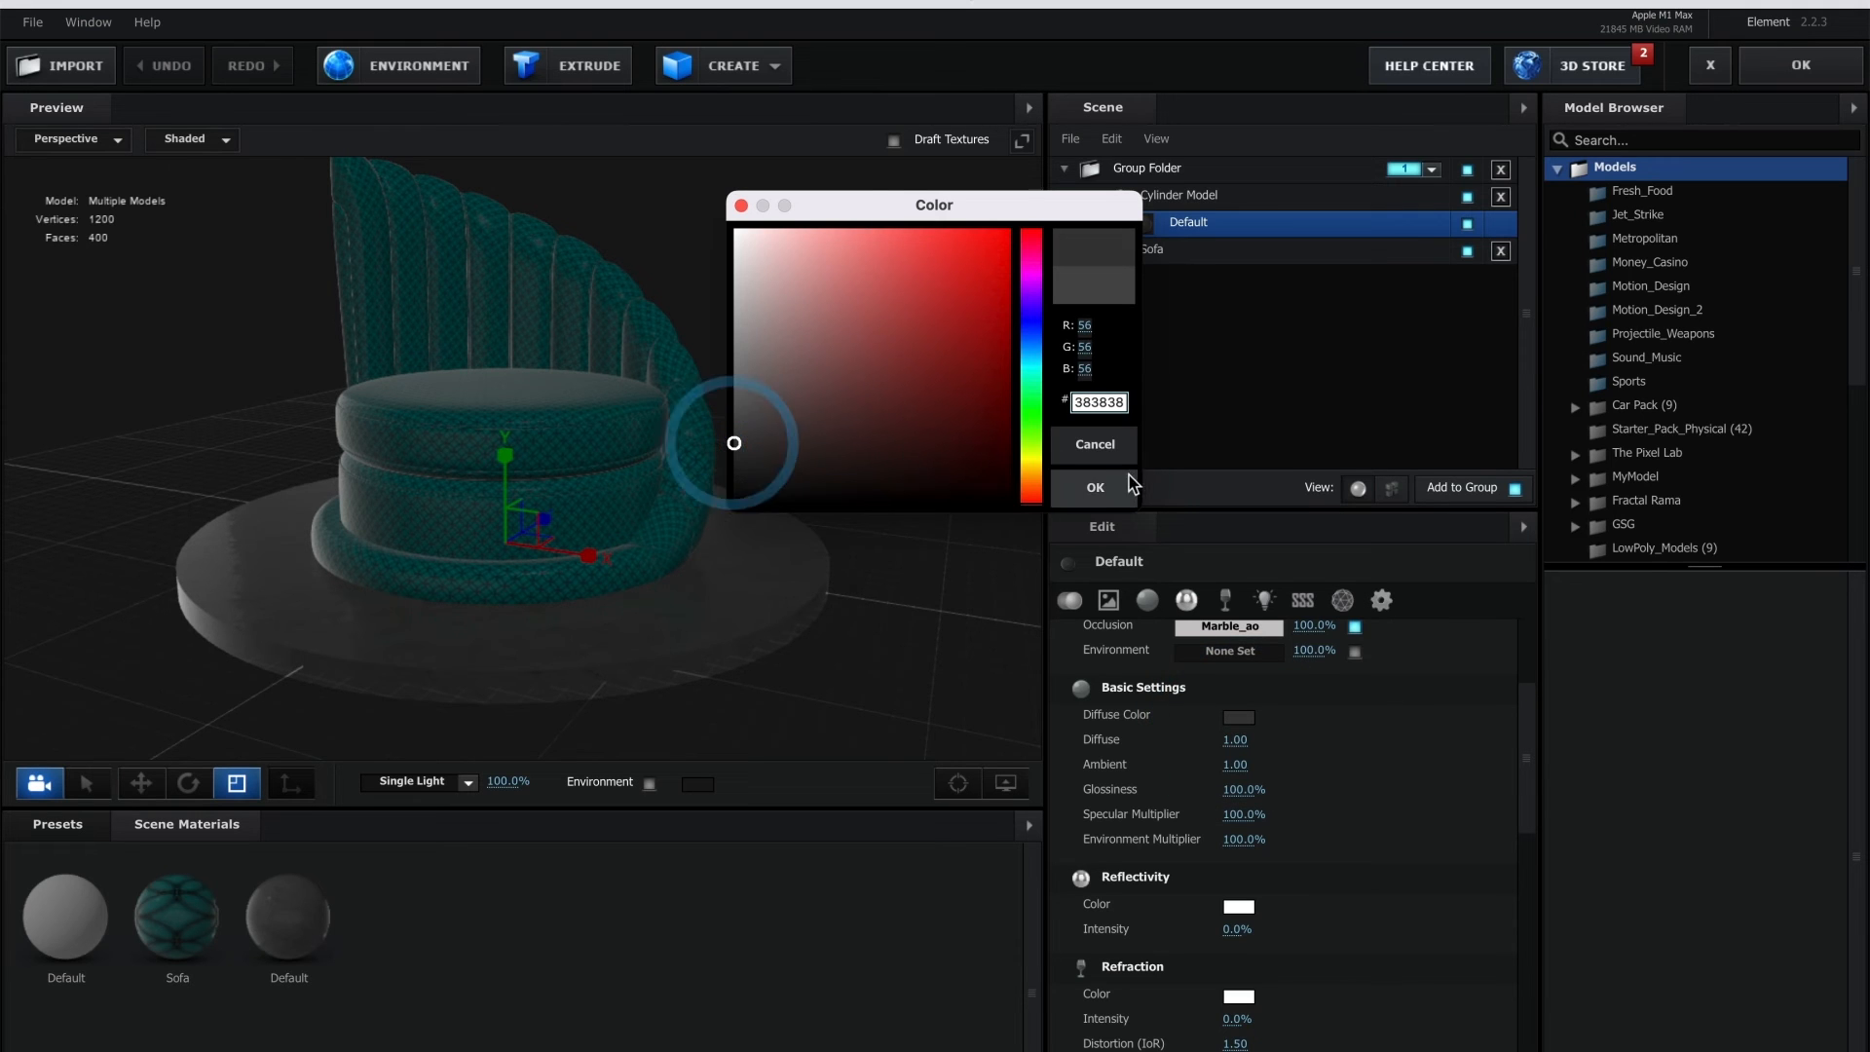
left_click(1095, 487)
left_click(1844, 76)
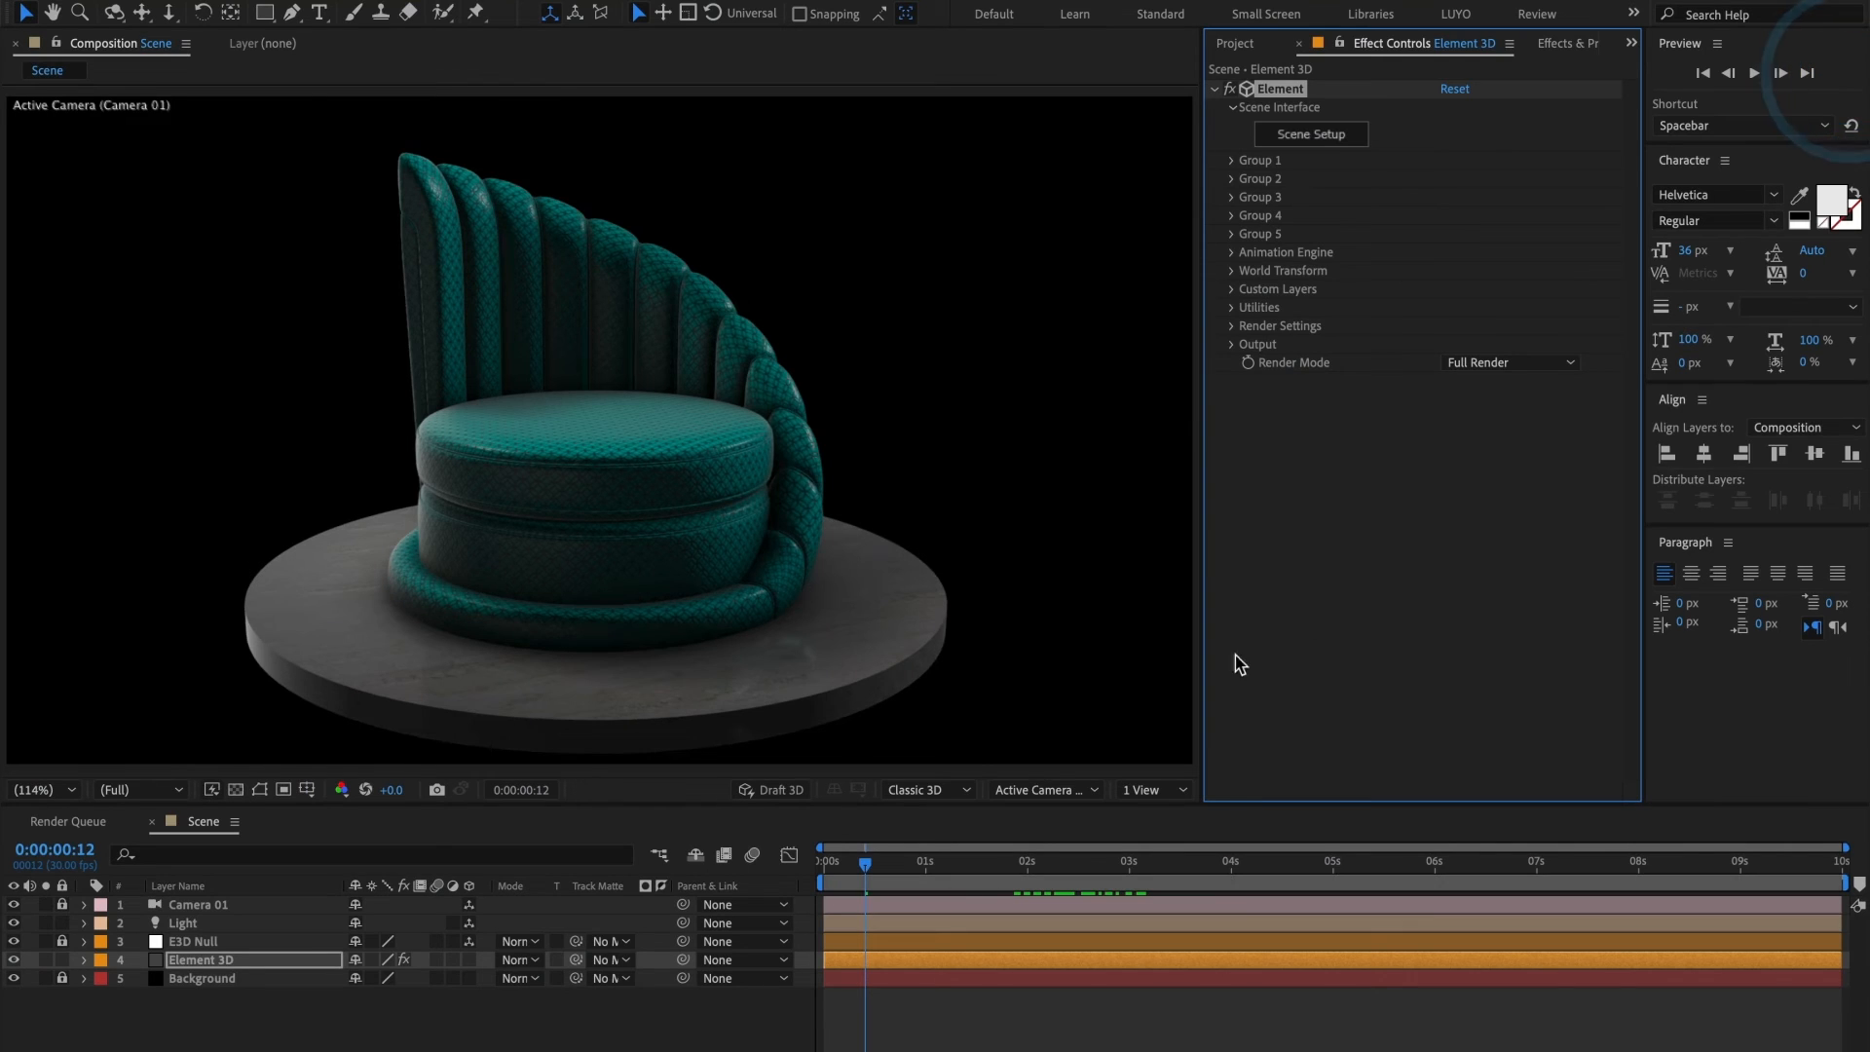
left_click_drag(864, 861, 964, 867)
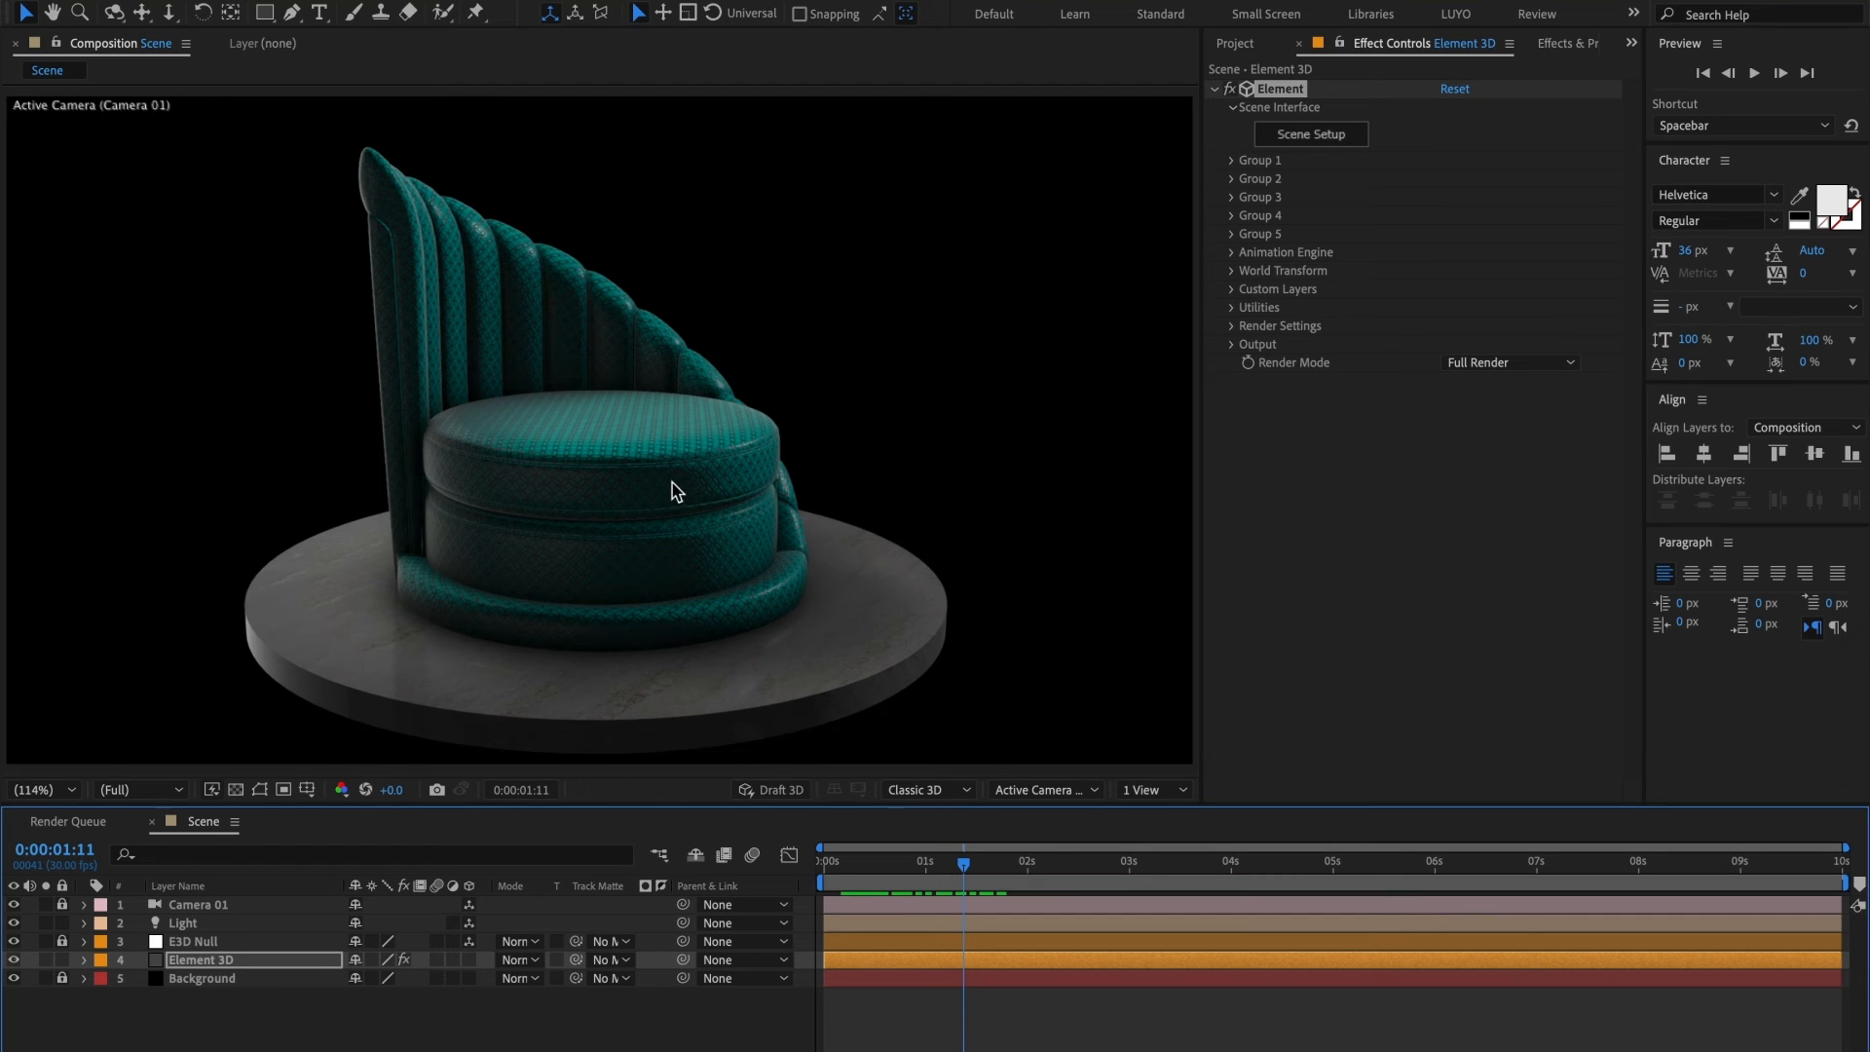
Step: Reopen the scene setup and set the Sofa model's UV Repeat to 2.00, 2.00 for a finer fabric pattern
left_click(1322, 137)
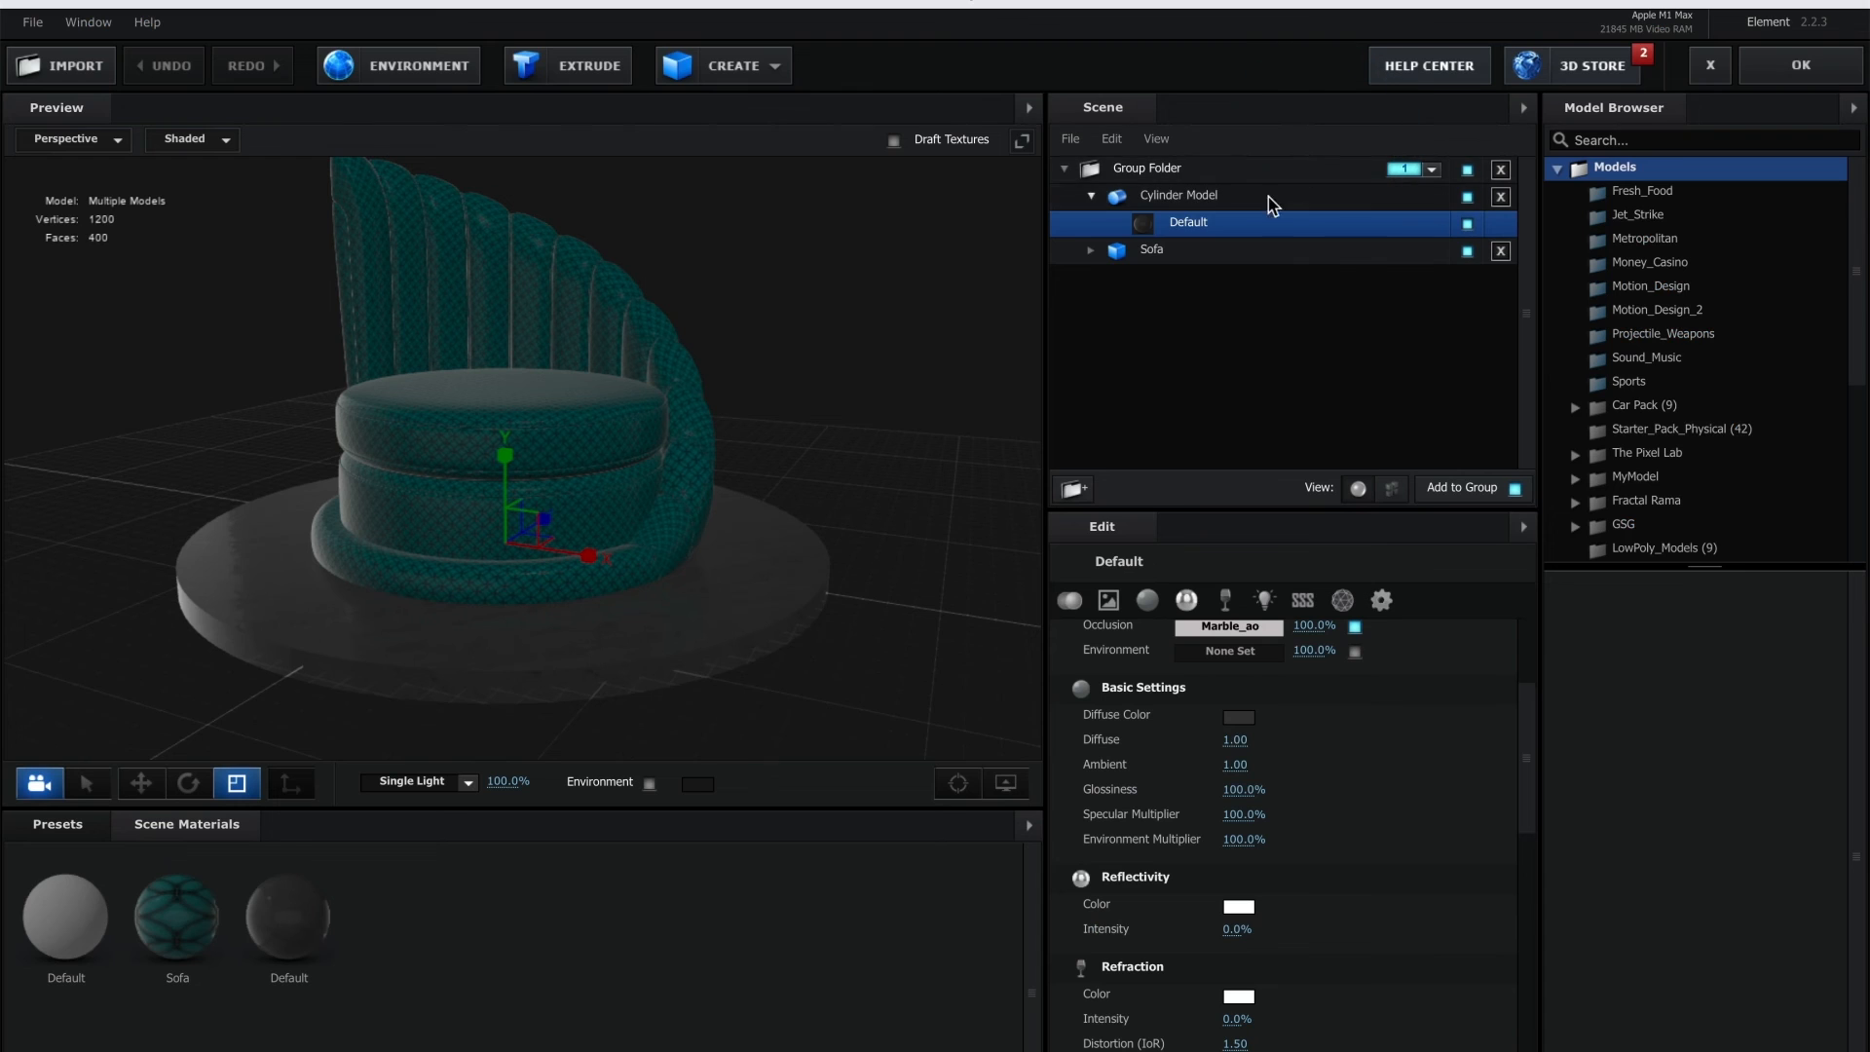
left_click(1093, 196)
left_click(1149, 224)
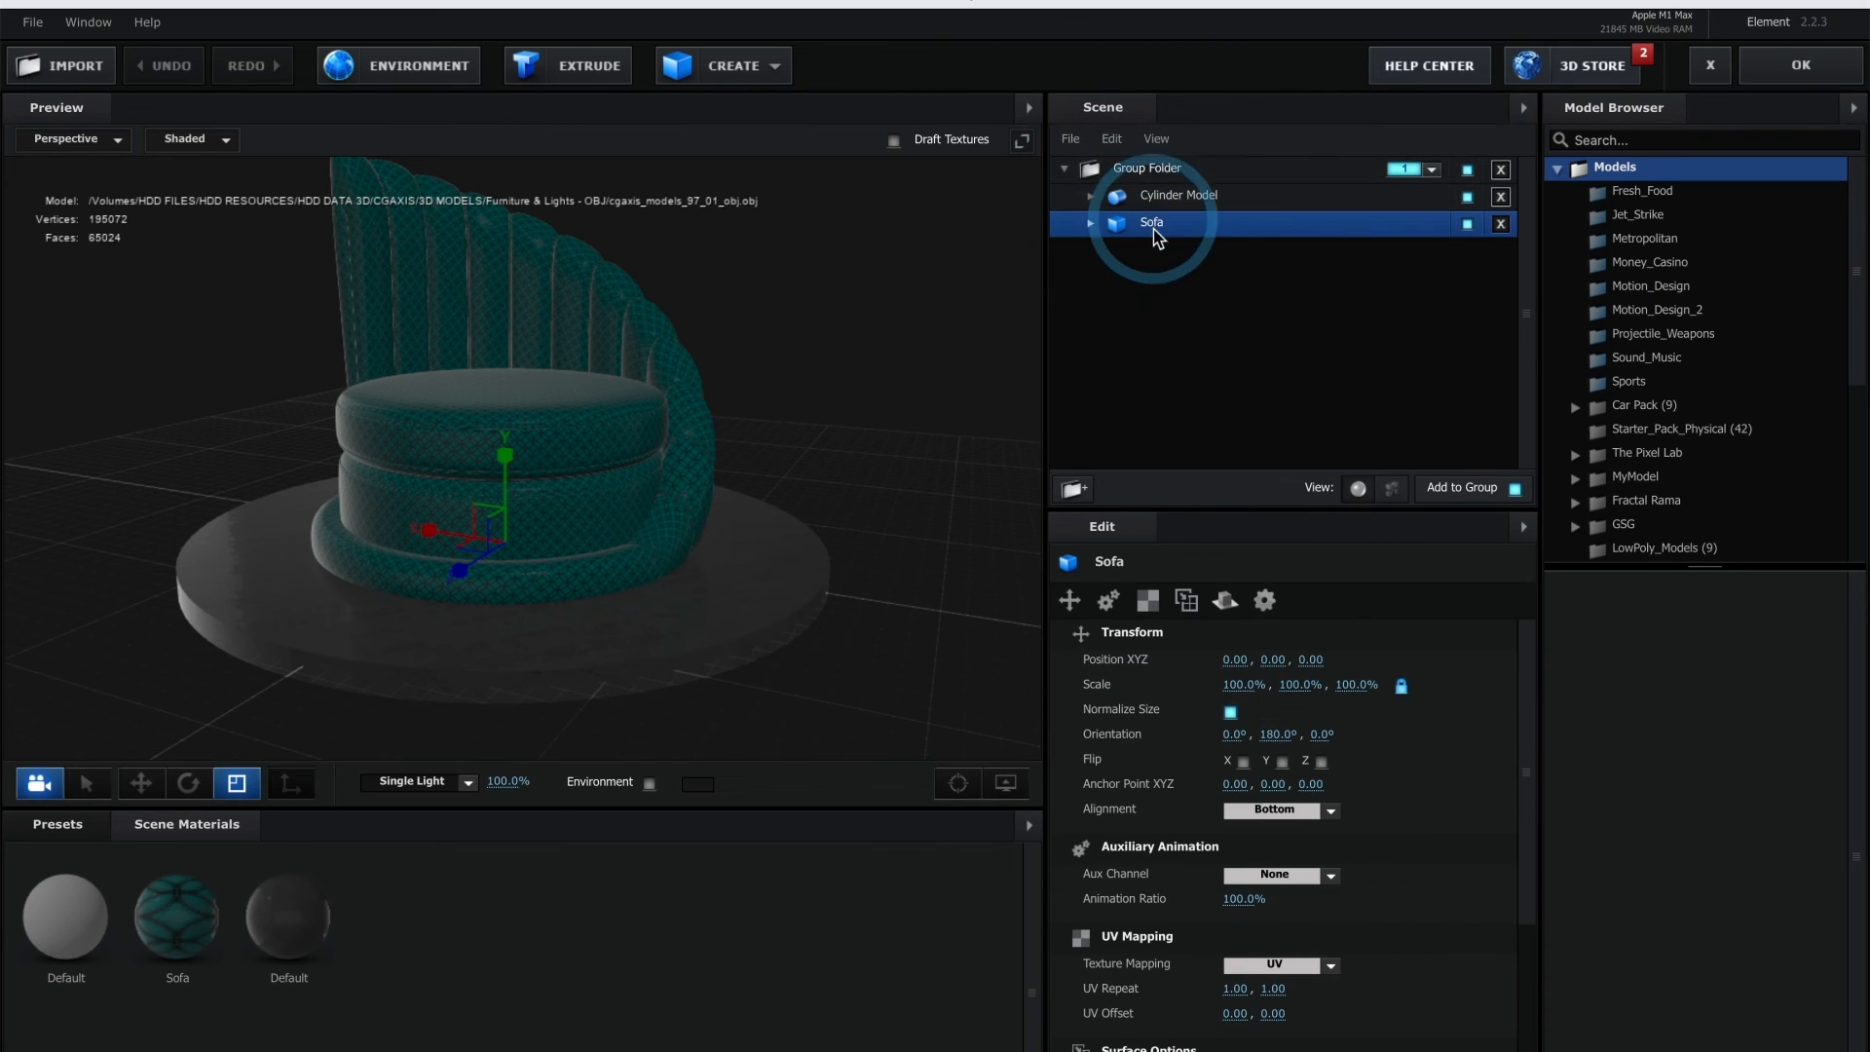
left_click(1146, 600)
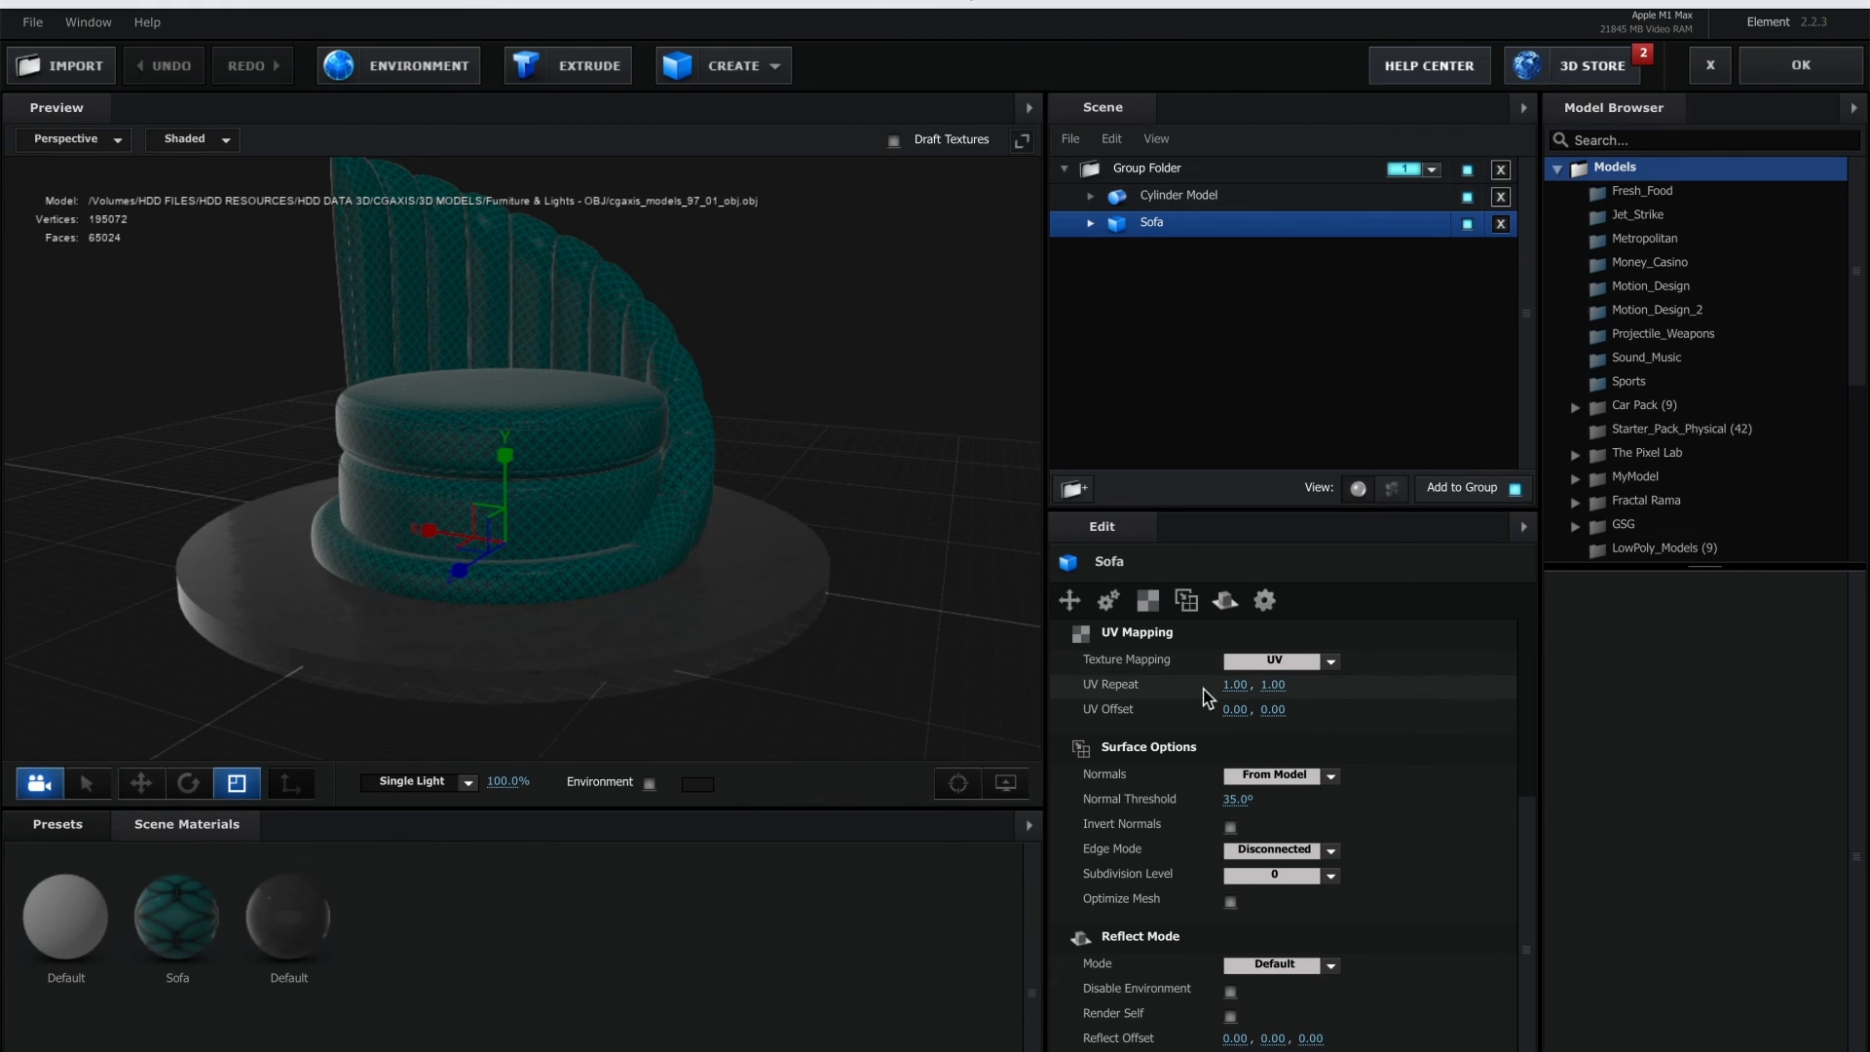
type("2")
key("Return")
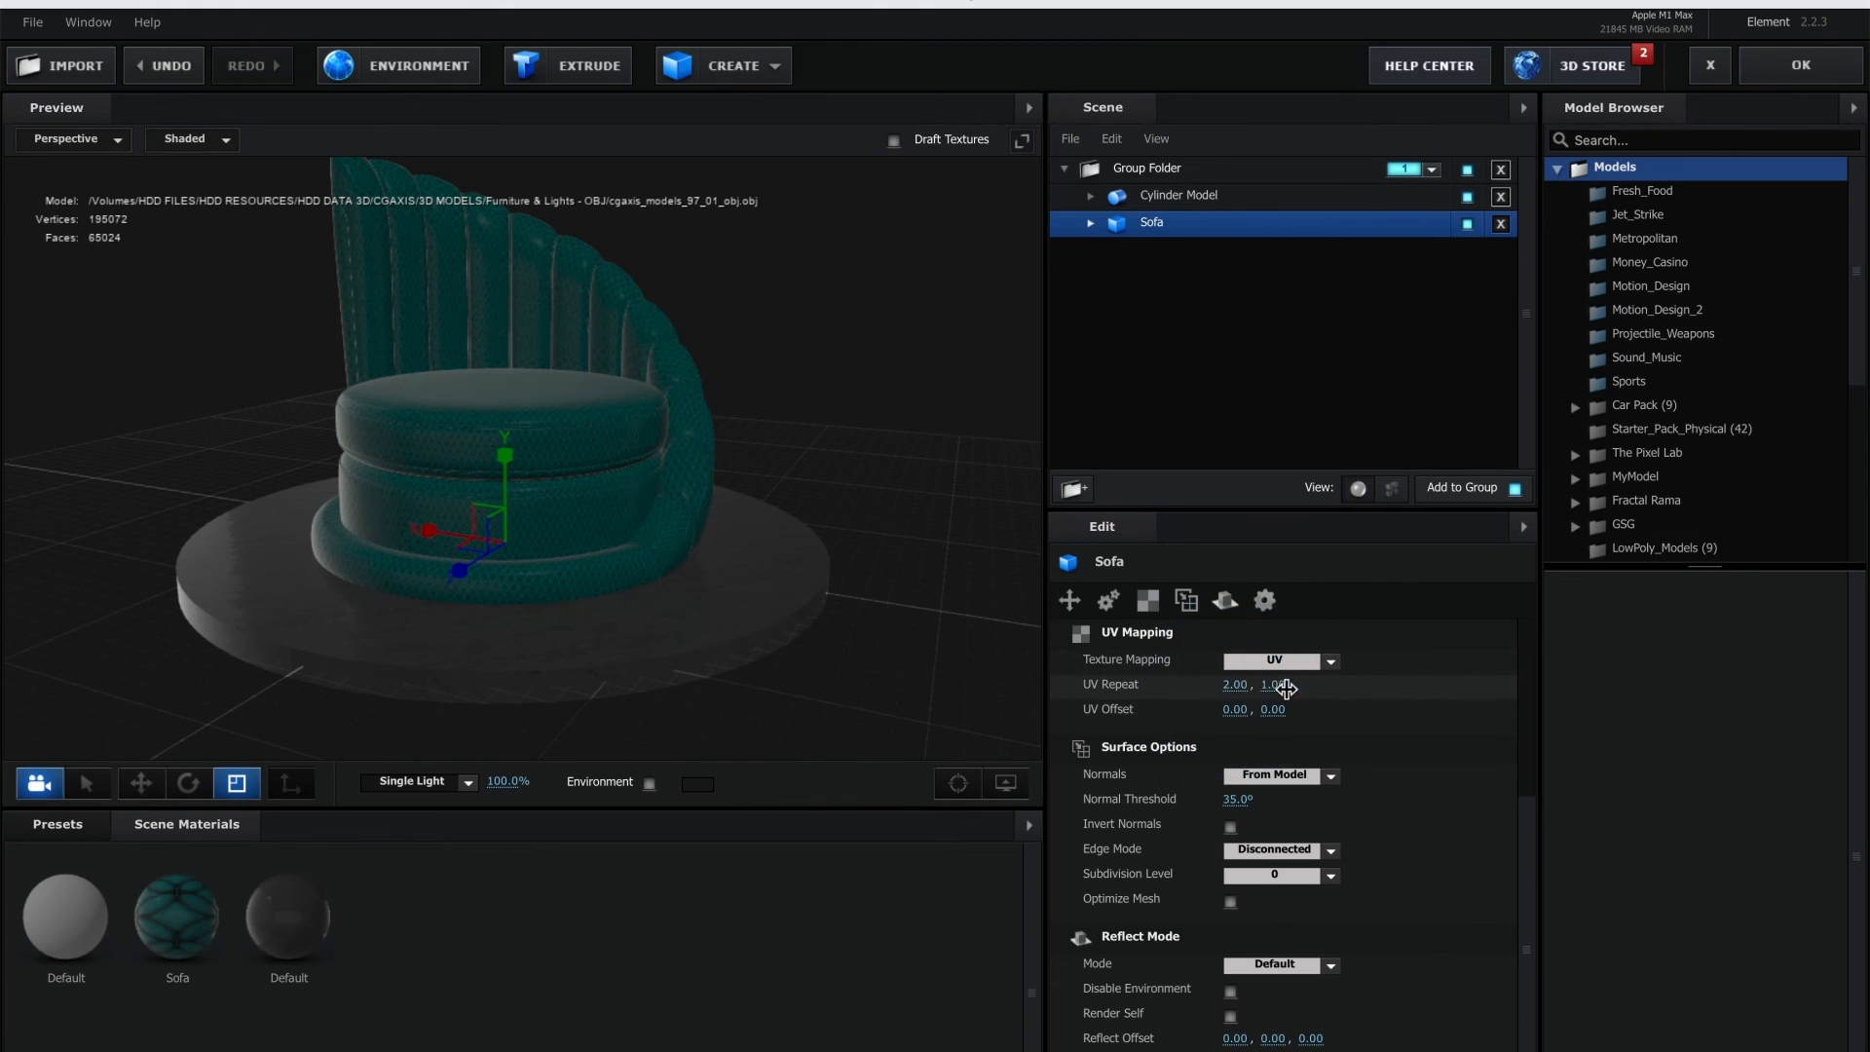
left_click(1275, 686)
left_click(1275, 687)
type("2")
left_click(1324, 690)
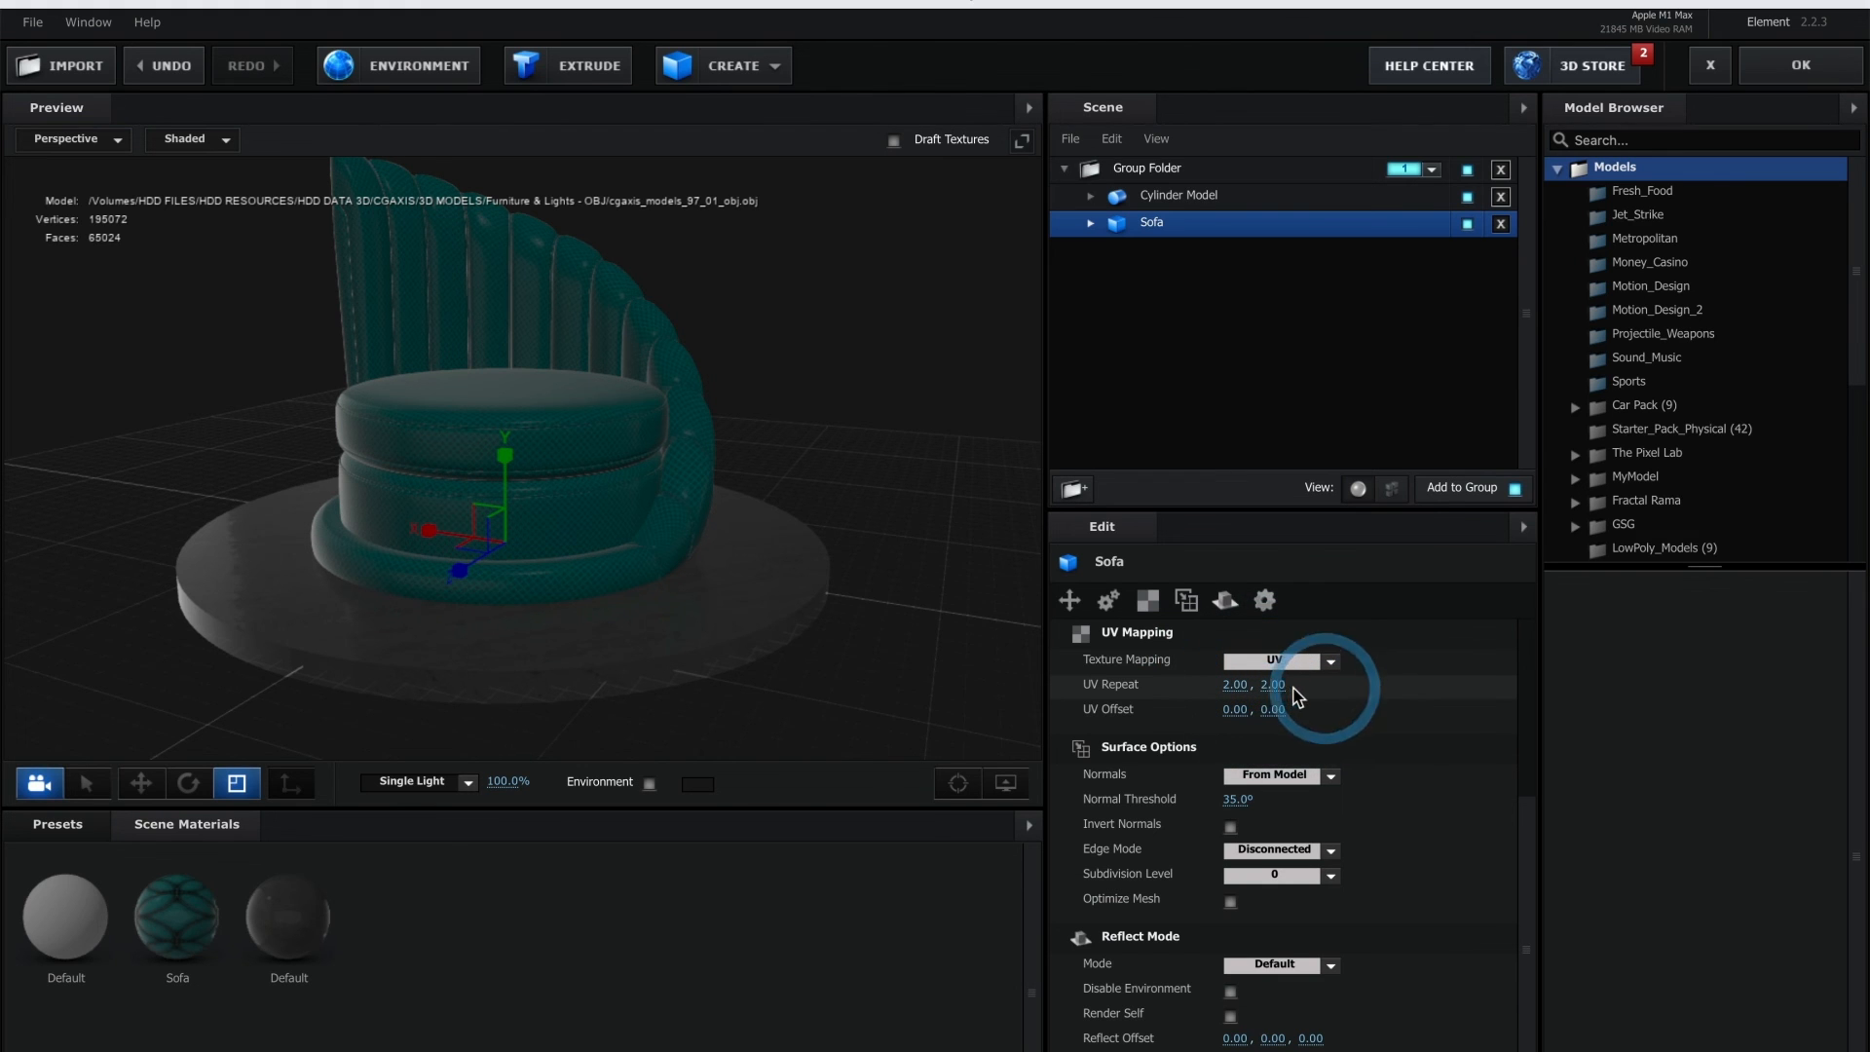
left_click_drag(699, 536, 546, 417)
left_click_drag(642, 495, 624, 480)
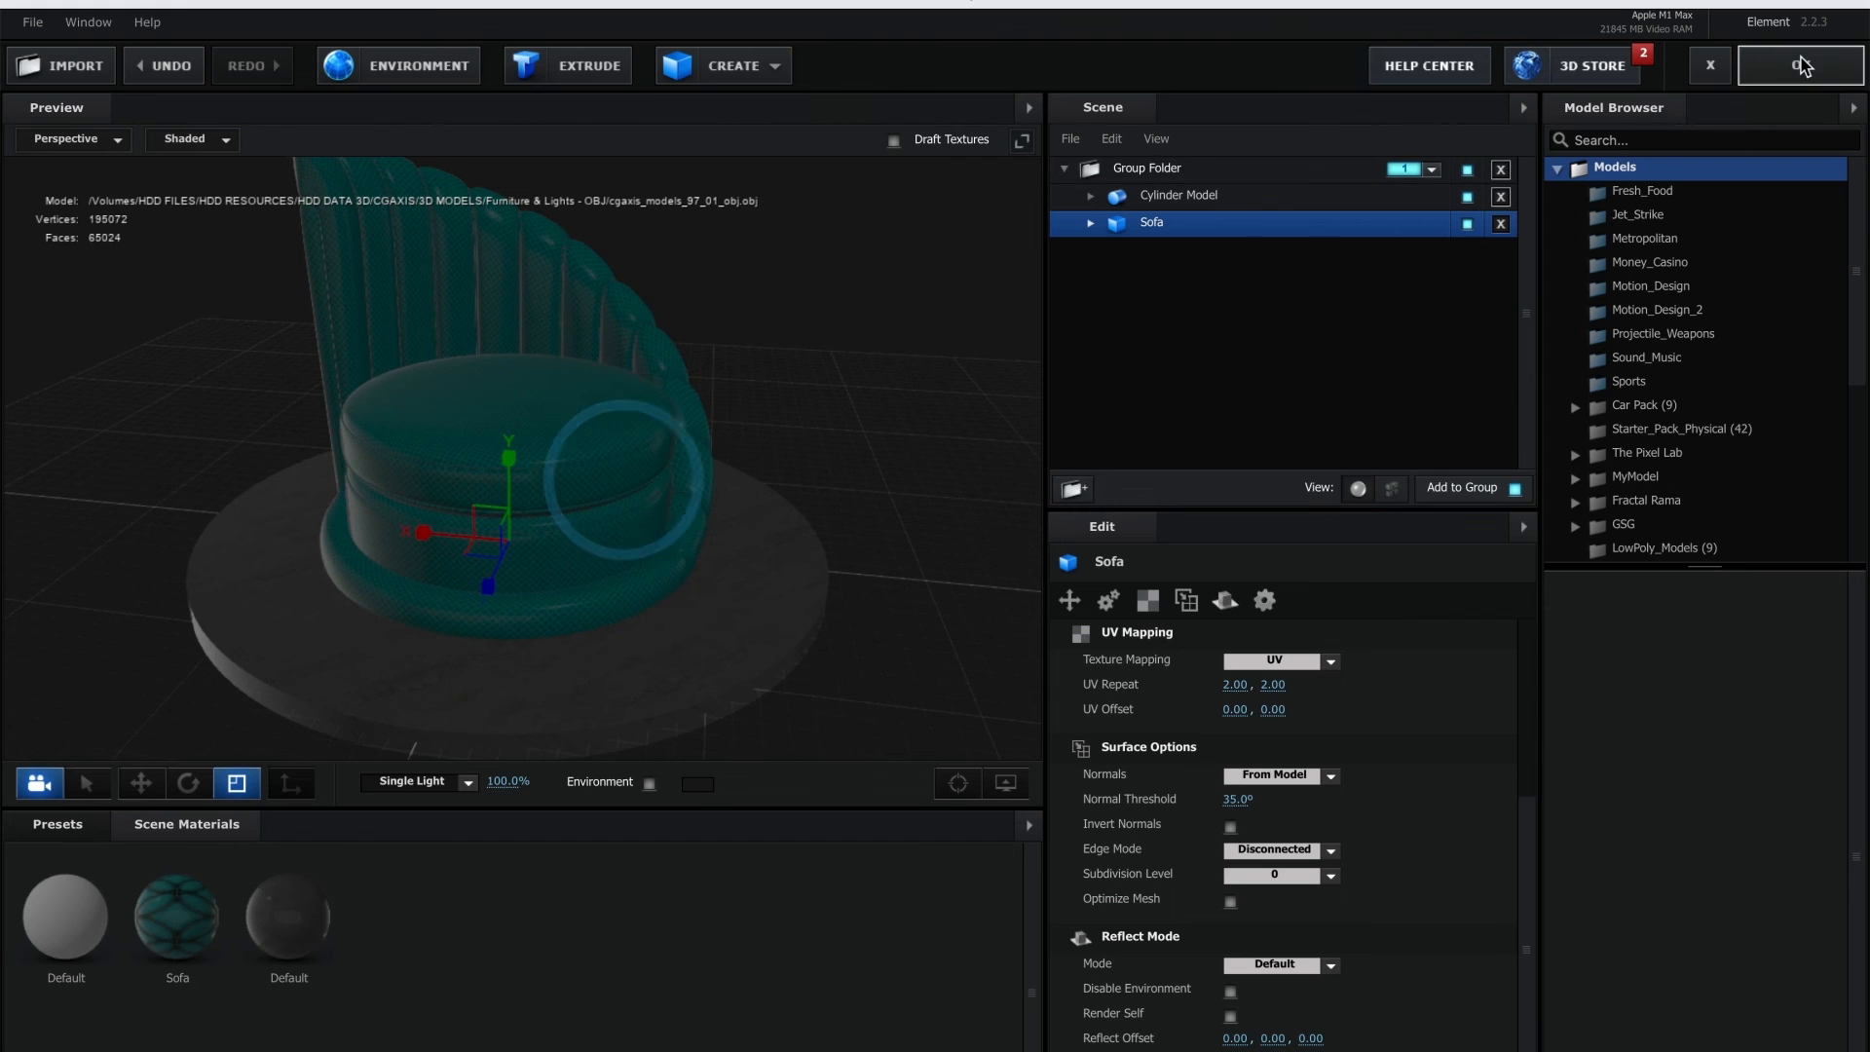